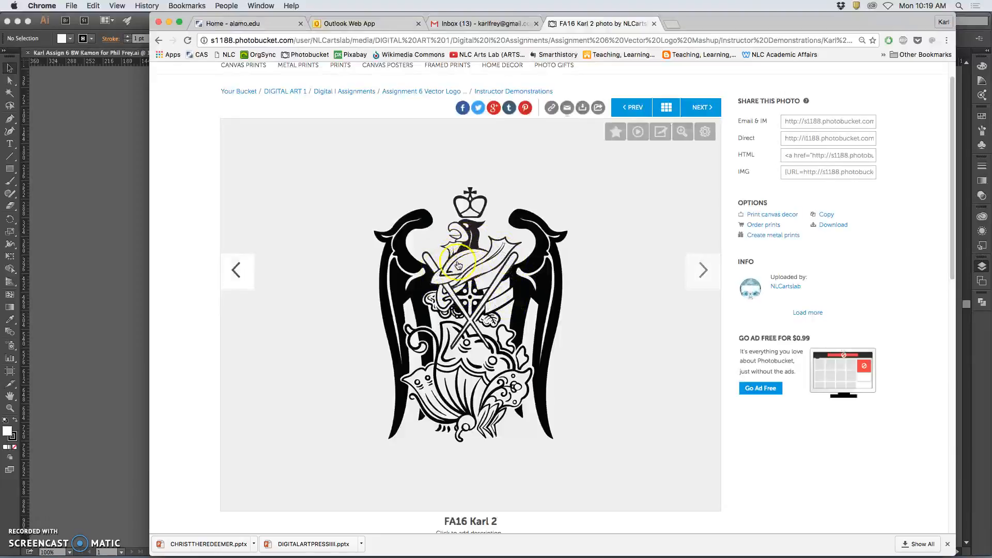
View the black-and-white crest image at full size, then return to its photo page.
left_click(680, 132)
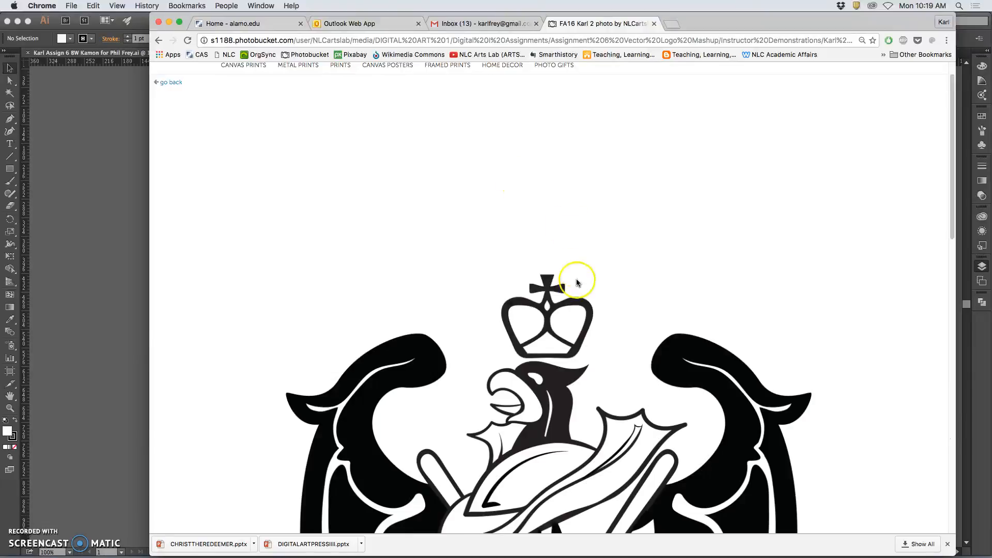
scroll(574, 277, "down", 10)
scroll(578, 279, "up", 2)
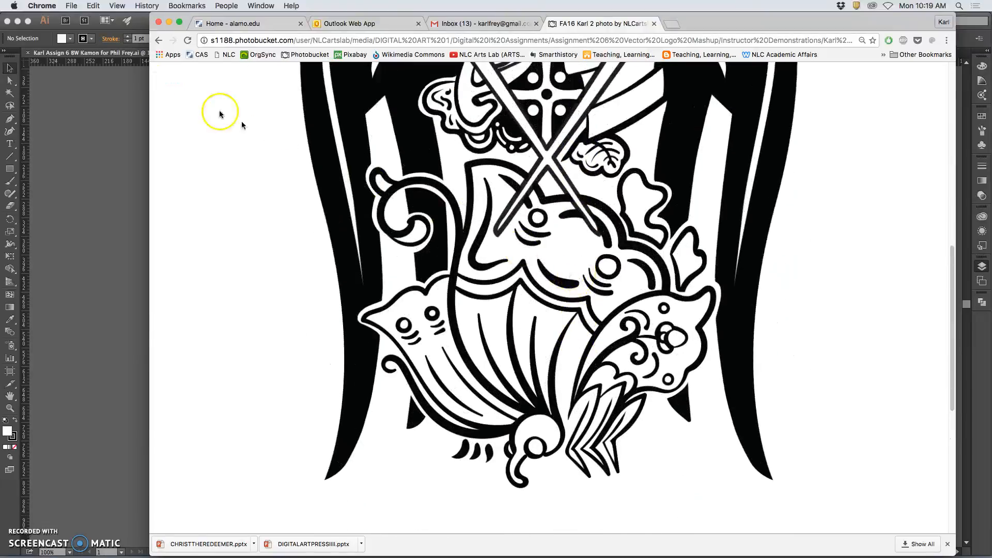
left_click(159, 41)
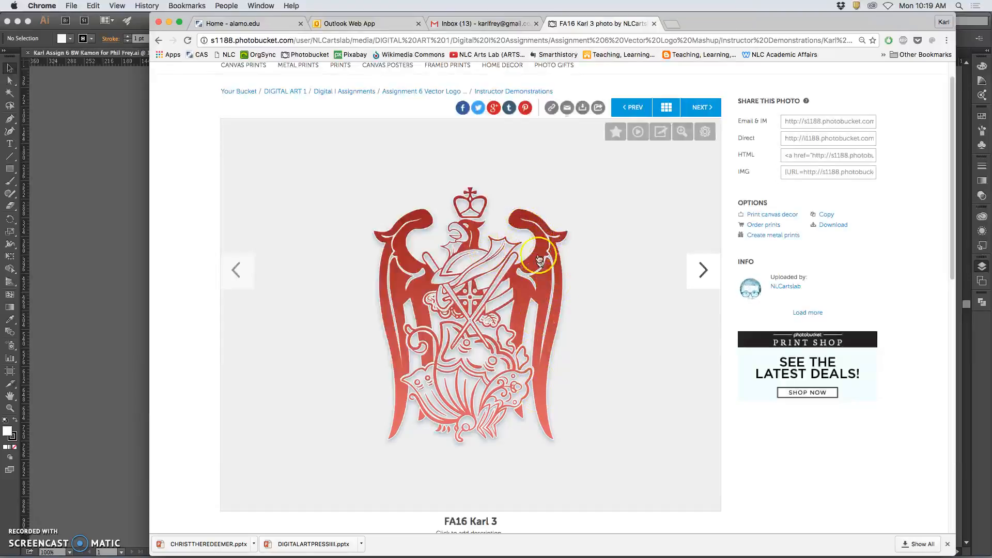
Inspect the red 'FA16 Karl 3' crest at full size, zooming in and back out to 75%.
left_click(683, 133)
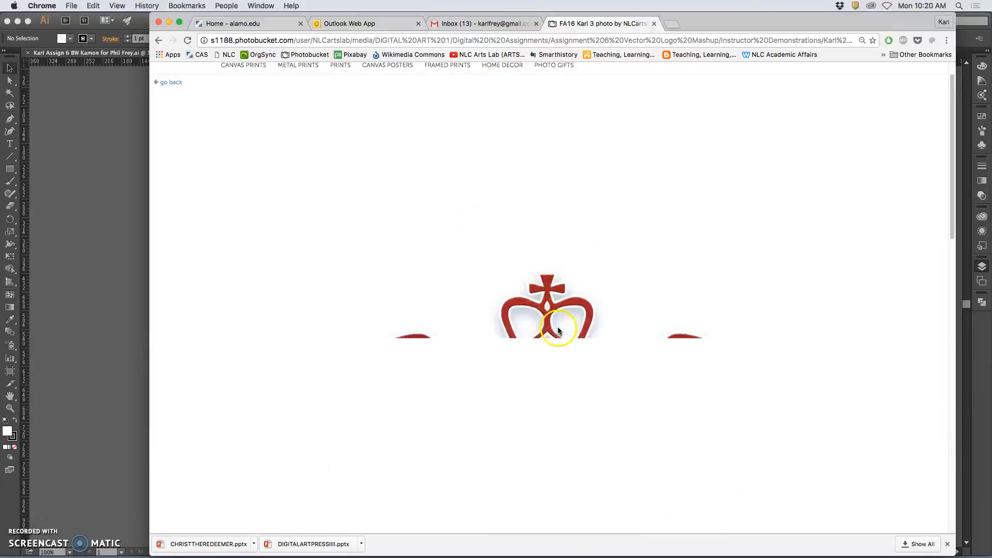
scroll(557, 326, "down", 5)
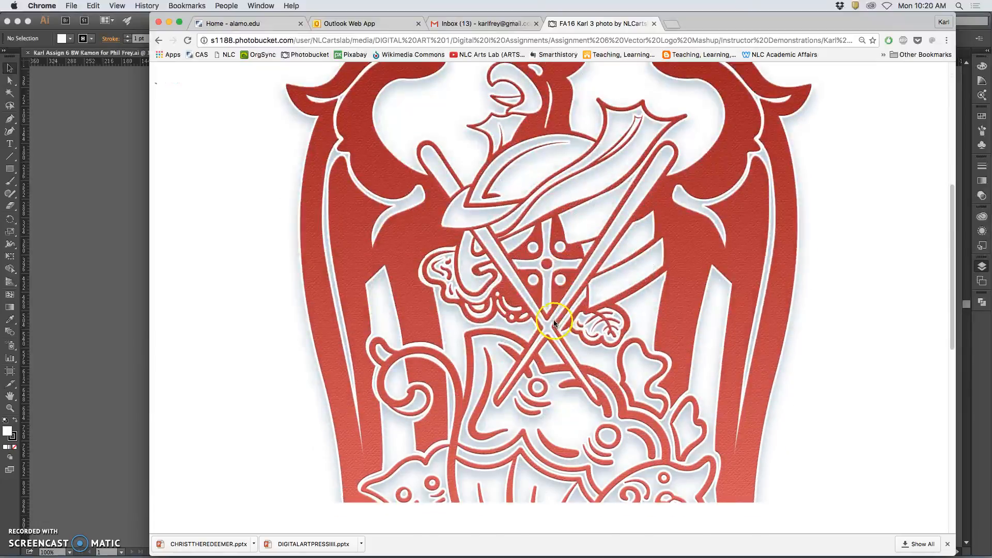
scroll(523, 292, "down", 4)
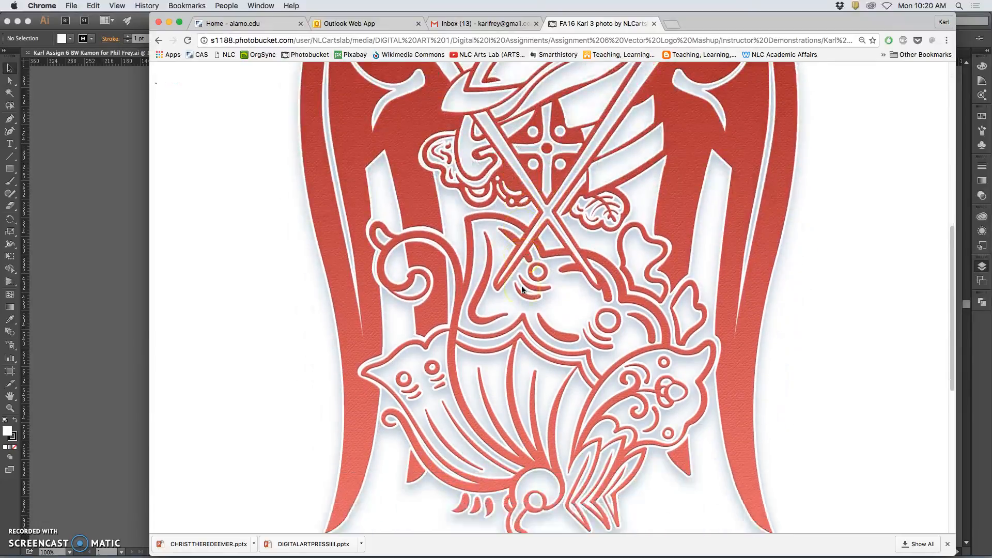
scroll(500, 241, "up", 6)
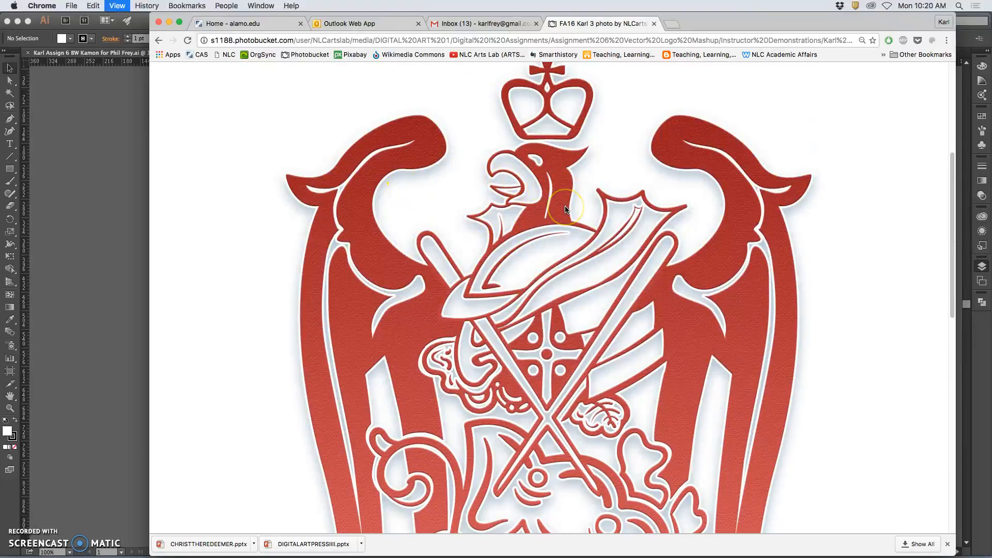
key("super+equal")
scroll(517, 217, "down", 3)
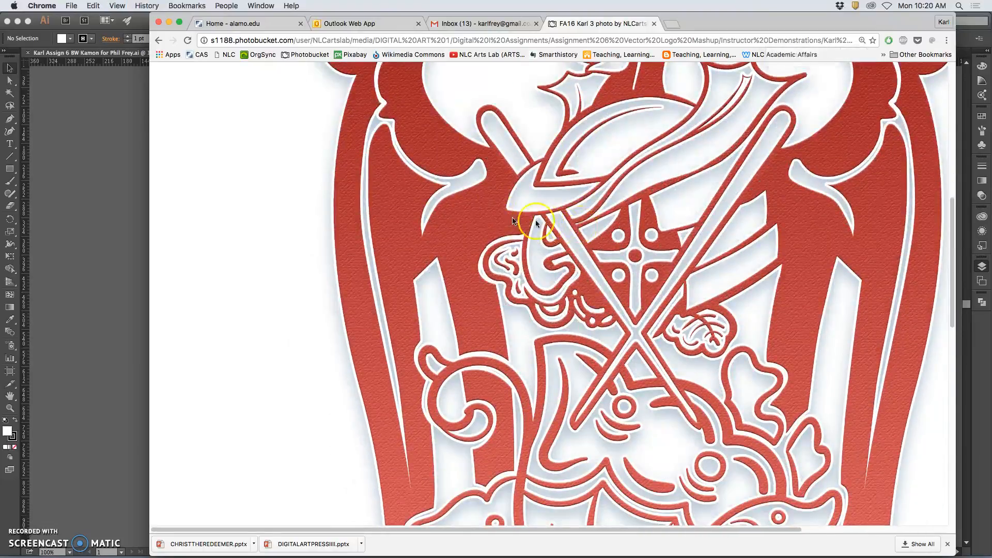
scroll(513, 221, "down", 10)
scroll(624, 240, "up", 5)
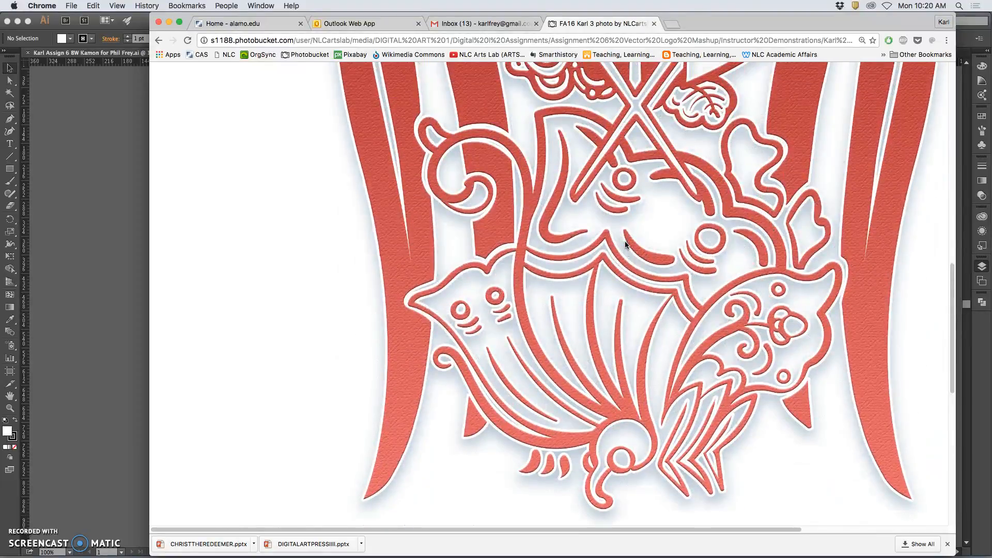
key("super+minus")
key("super+minus")
key("super+minus")
scroll(611, 237, "up", 10)
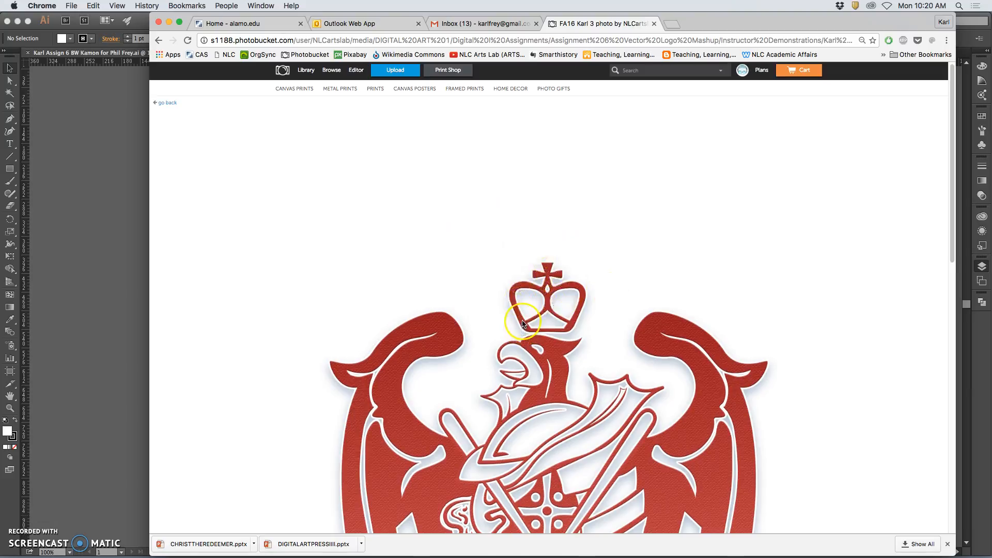
scroll(511, 310, "down", 1)
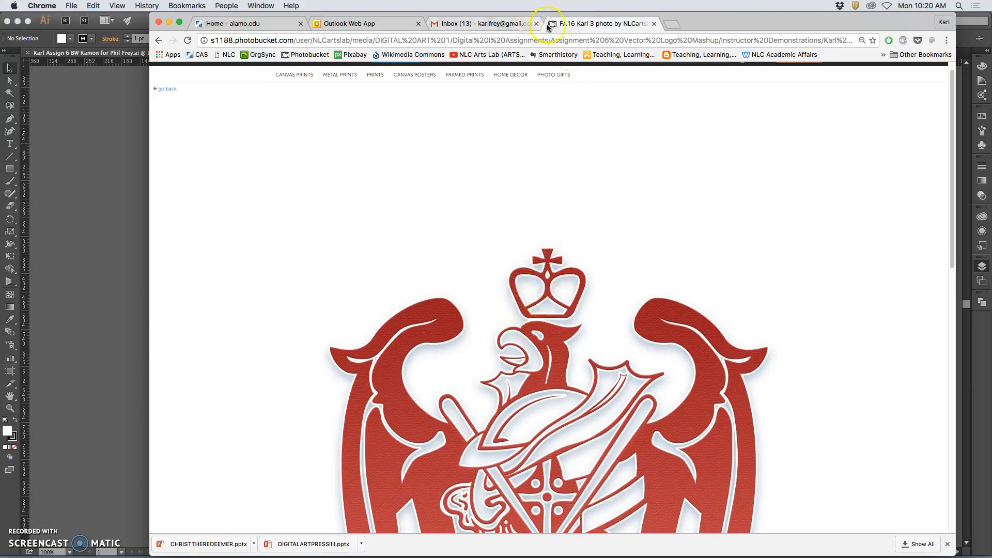
Switch to Illustrator and check visibility of Layers 16, 1 and 15, leaving Layer 1's sketch hidden.
left_click(170, 24)
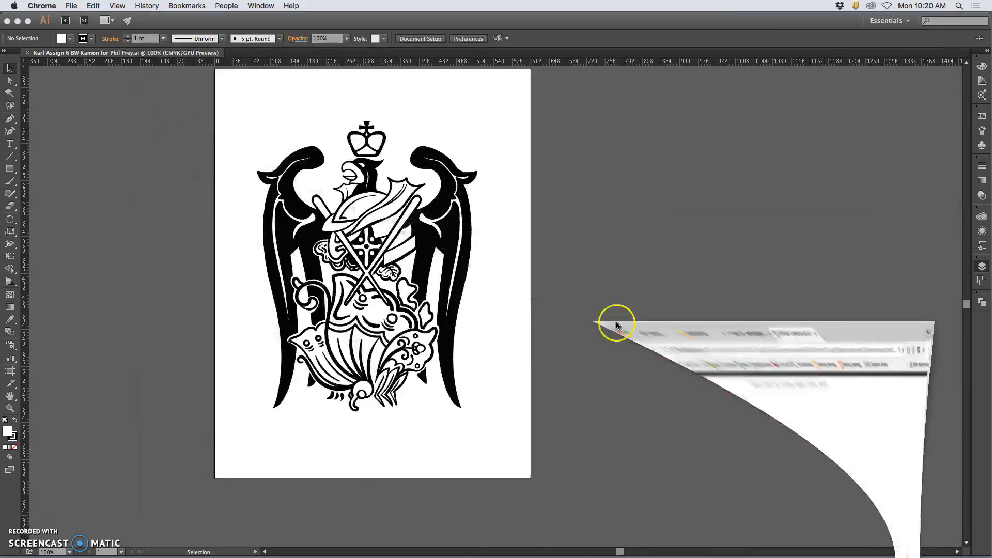
left_click(515, 331)
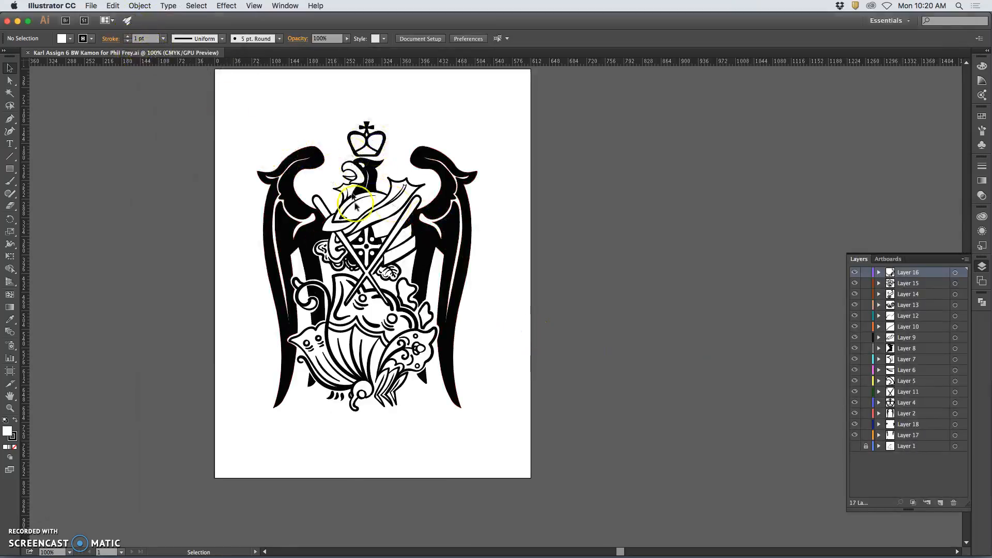
scroll(723, 312, "down", 1)
left_click(855, 273)
left_click(856, 273)
left_click(856, 446)
left_click(855, 446)
left_click(855, 446)
left_click(855, 447)
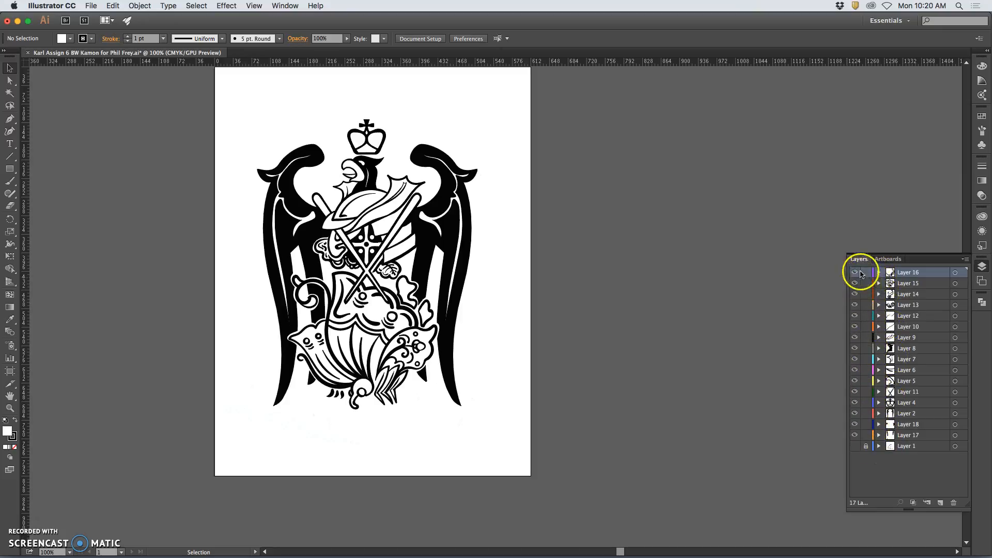
left_click(855, 283)
left_click(856, 284)
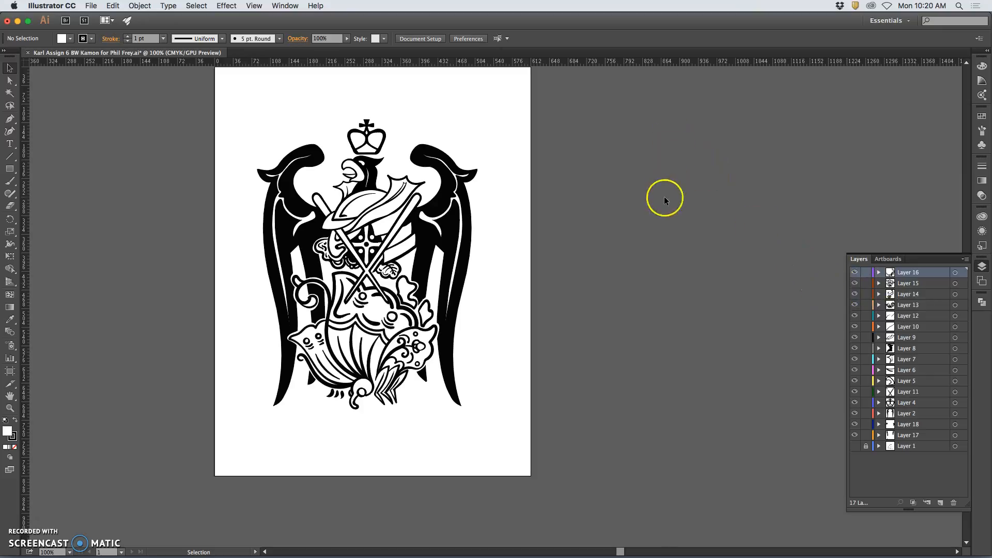
Marquee-select all of the crest artwork.
scroll(664, 198, "left", 3)
scroll(625, 202, "up", 4)
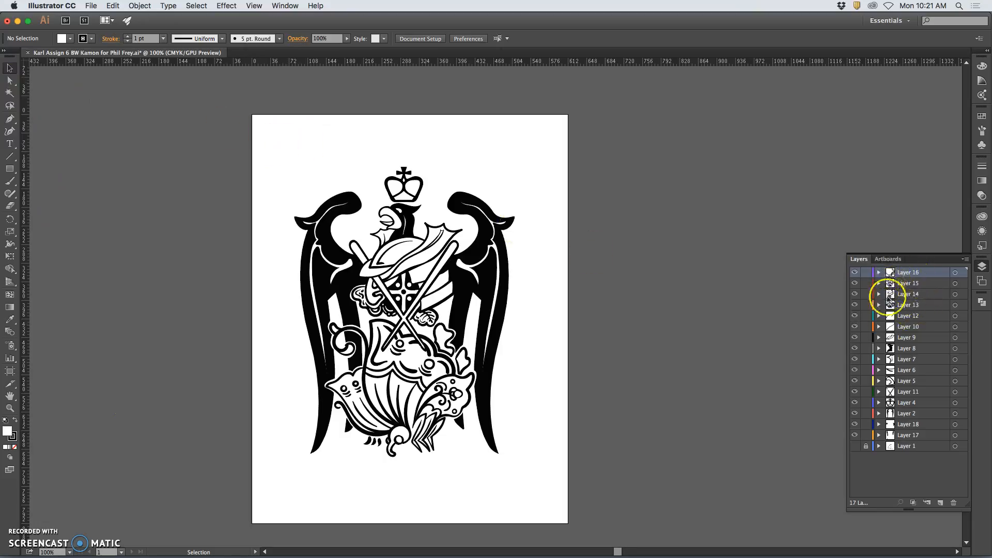
left_click_drag(269, 137, 534, 485)
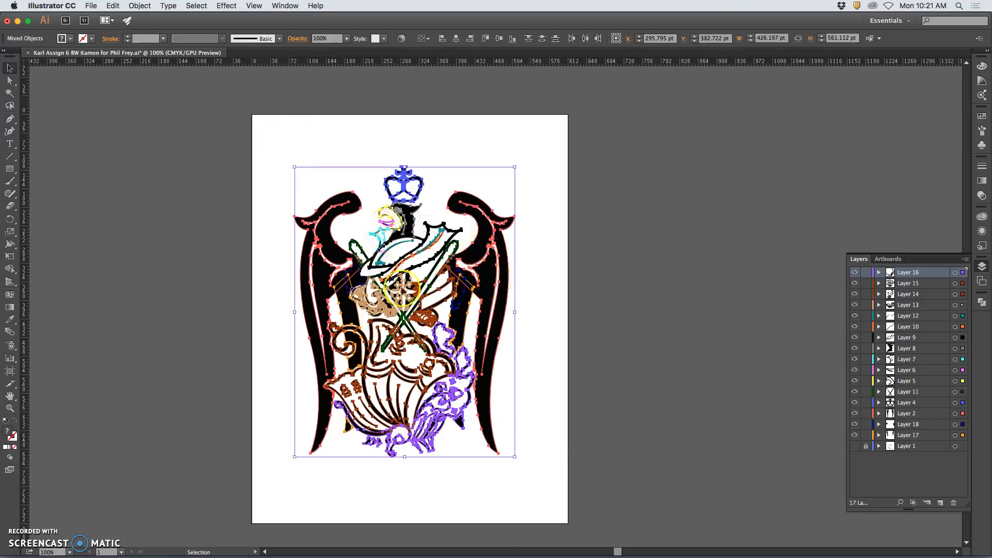
double_click(8, 433)
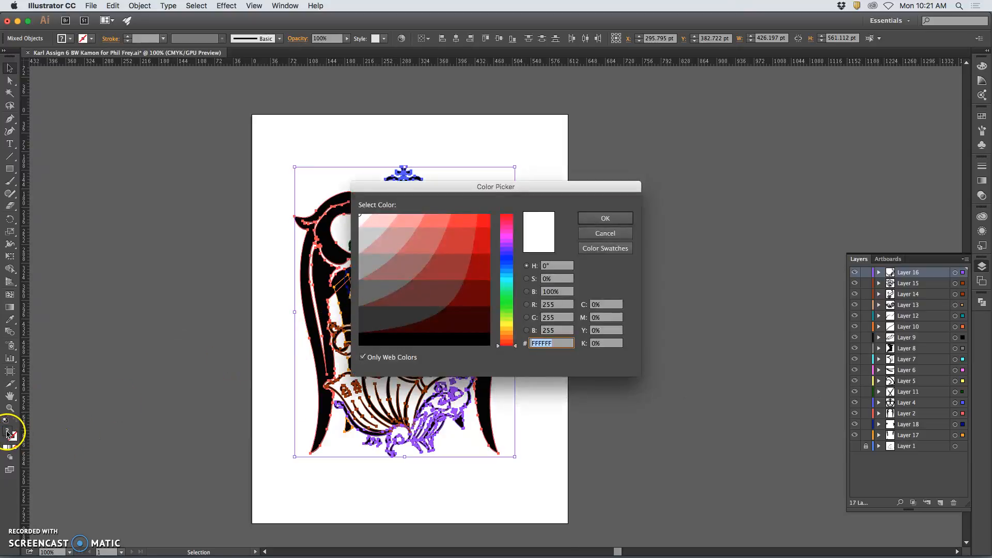
left_click(478, 223)
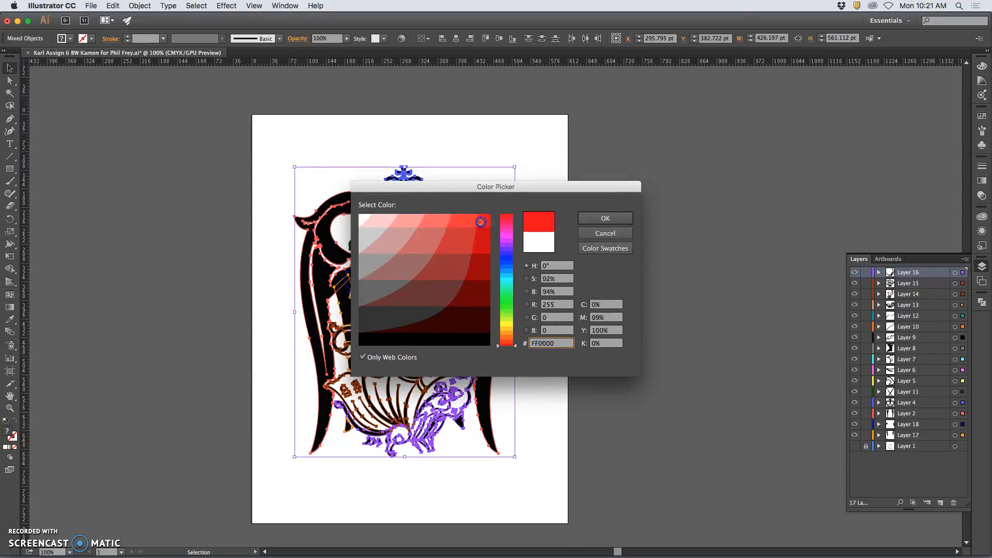
left_click(581, 219)
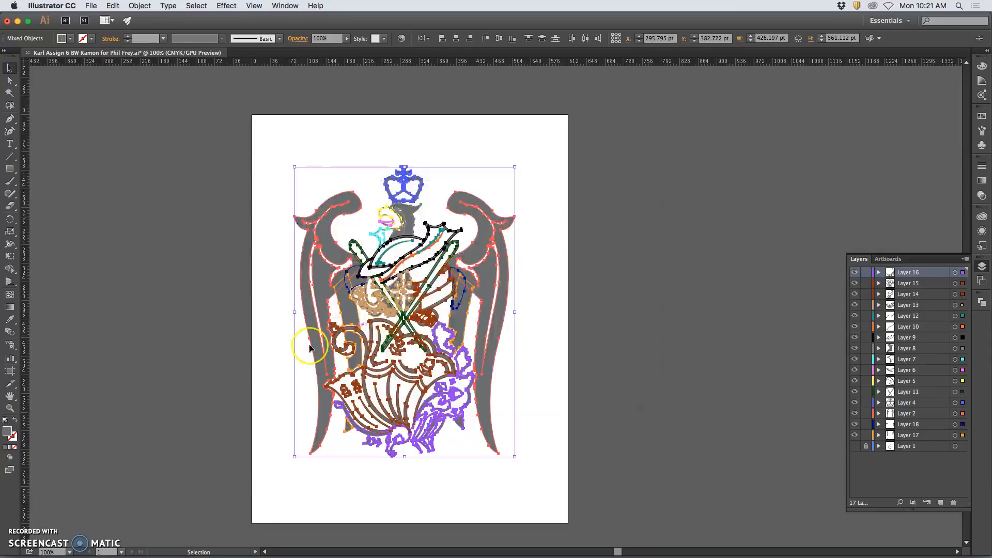
left_click(185, 357)
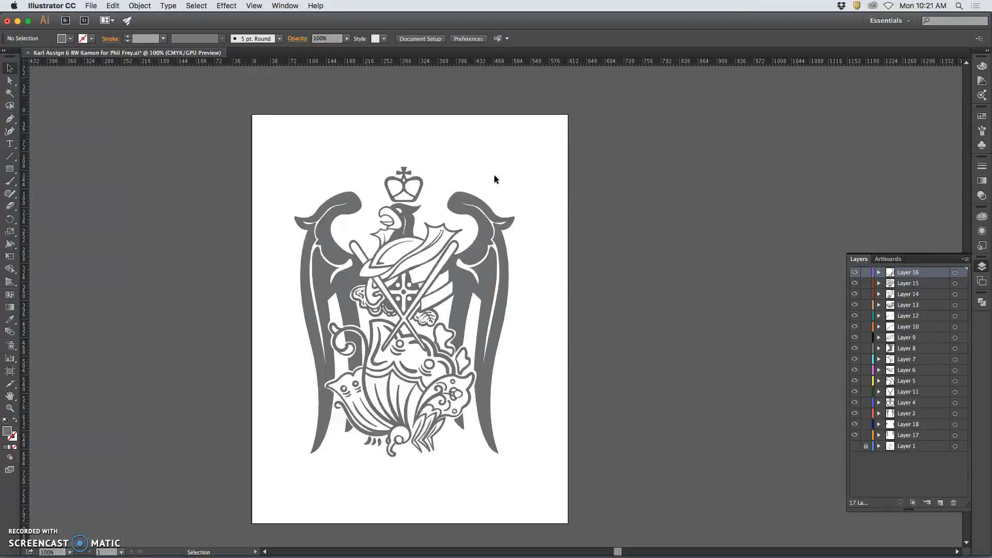
key("super+a")
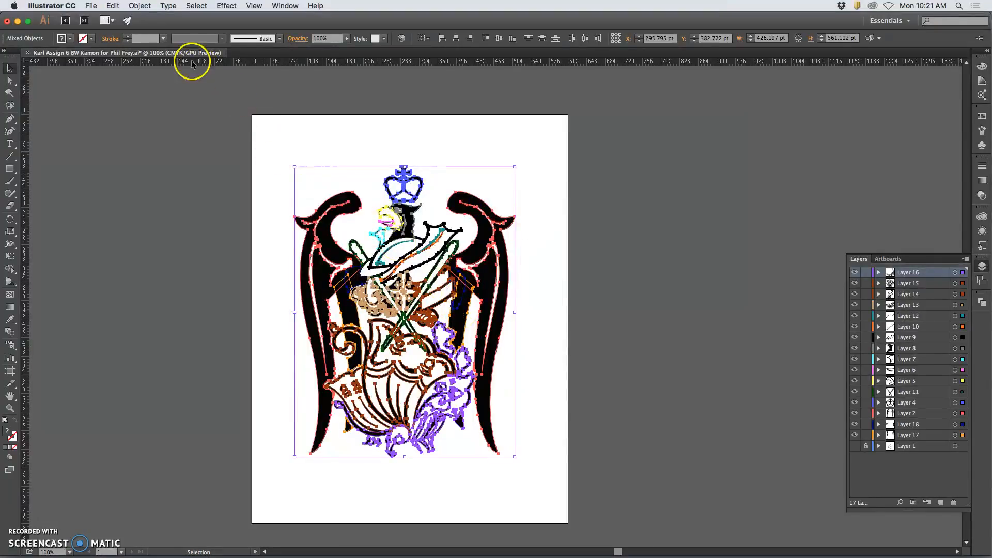
Copy the selected crest artwork.
left_click(94, 7)
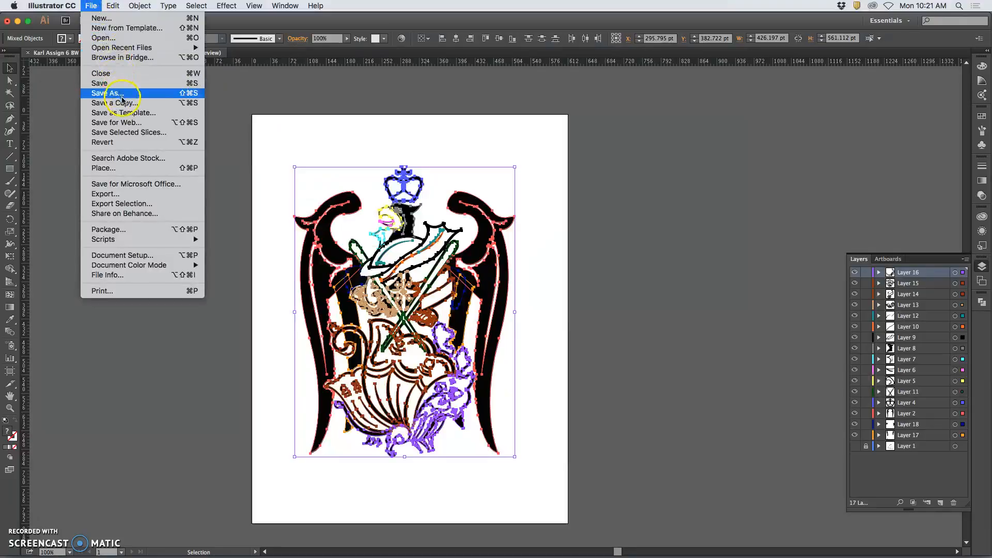
left_click(261, 84)
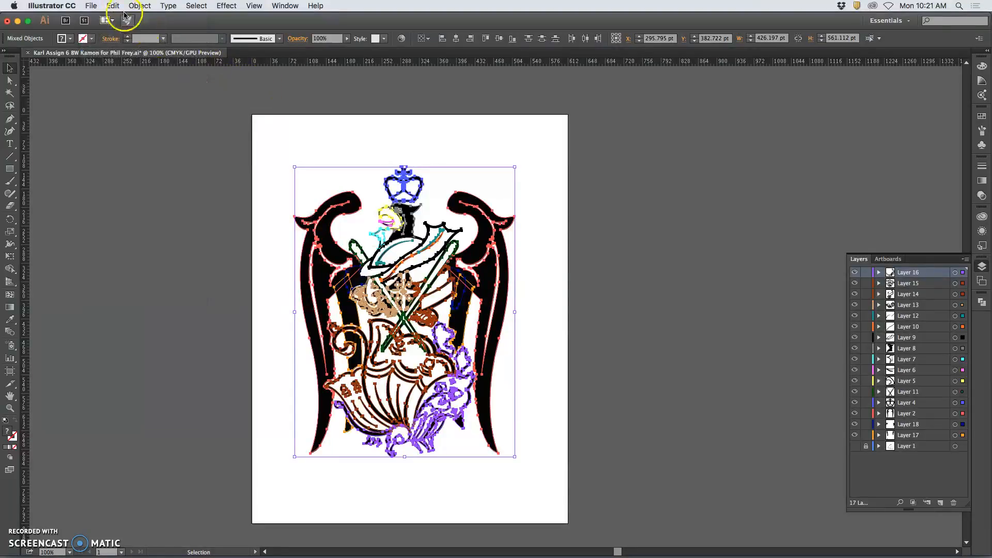
left_click(113, 6)
left_click(122, 54)
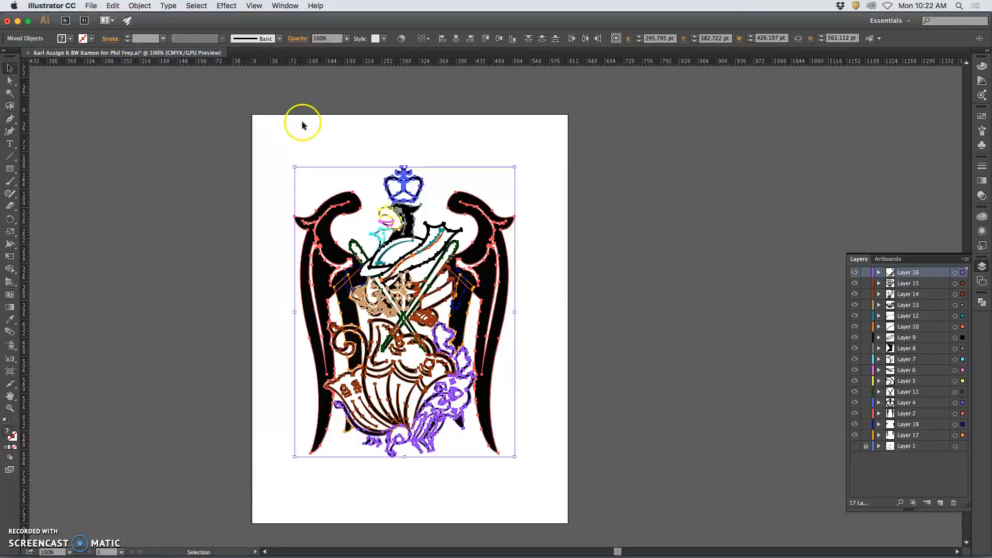
Create a new Letter-size Print document named 'Karl Assign 6 Color Logo'.
left_click(91, 6)
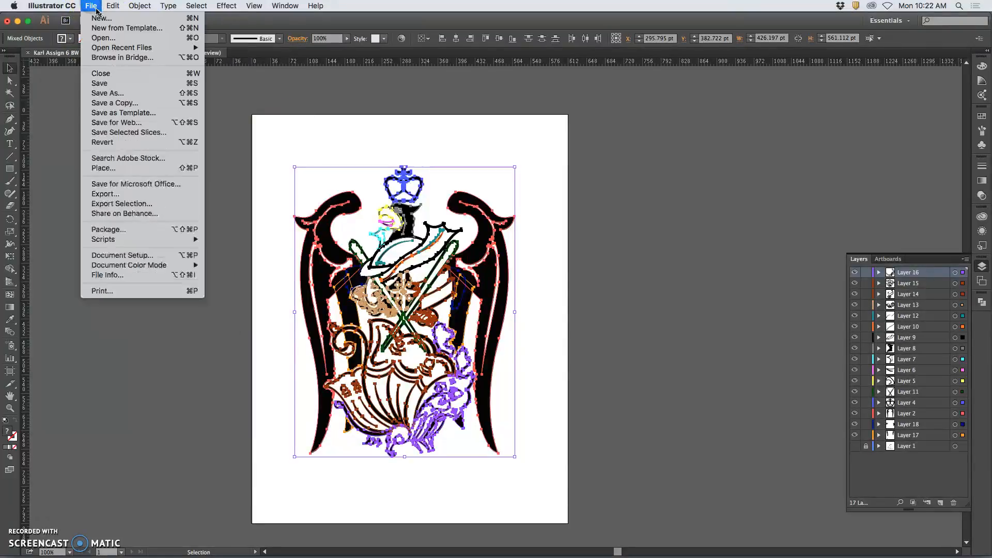
left_click(322, 123)
key("super+n")
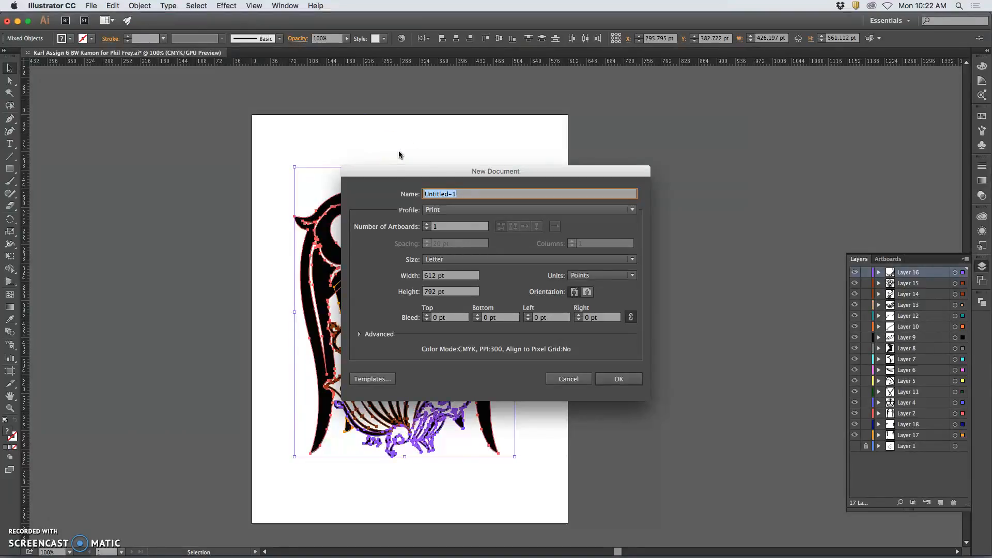
type("Karl Assign 6 Color Logo")
left_click(437, 210)
left_click(437, 211)
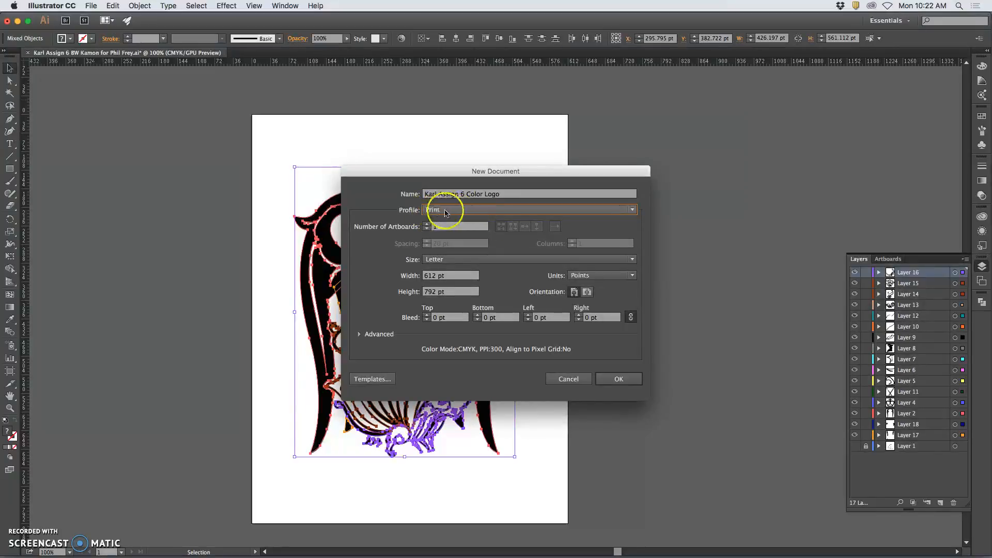
left_click(618, 381)
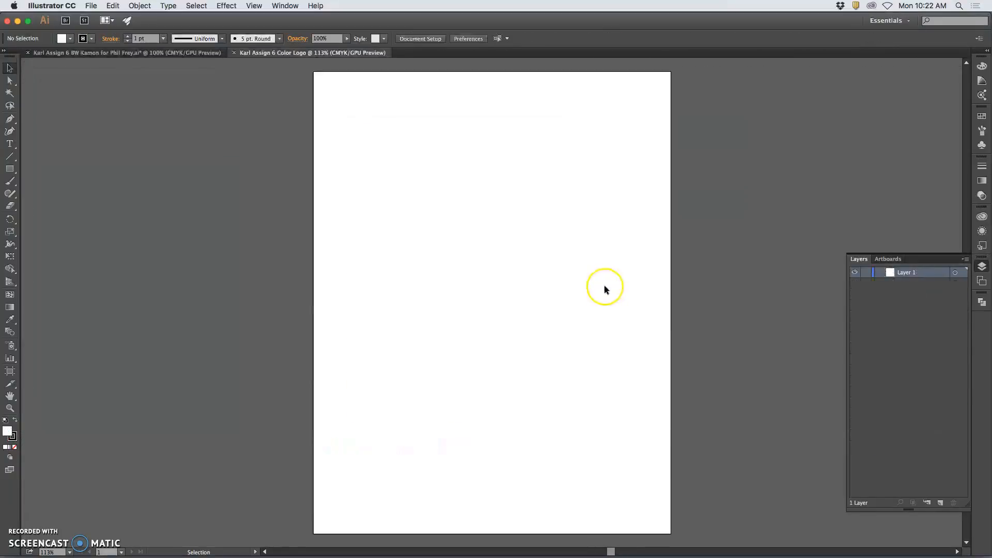
Paste the crest in place into the new document and review Layer 1's paths.
left_click(114, 7)
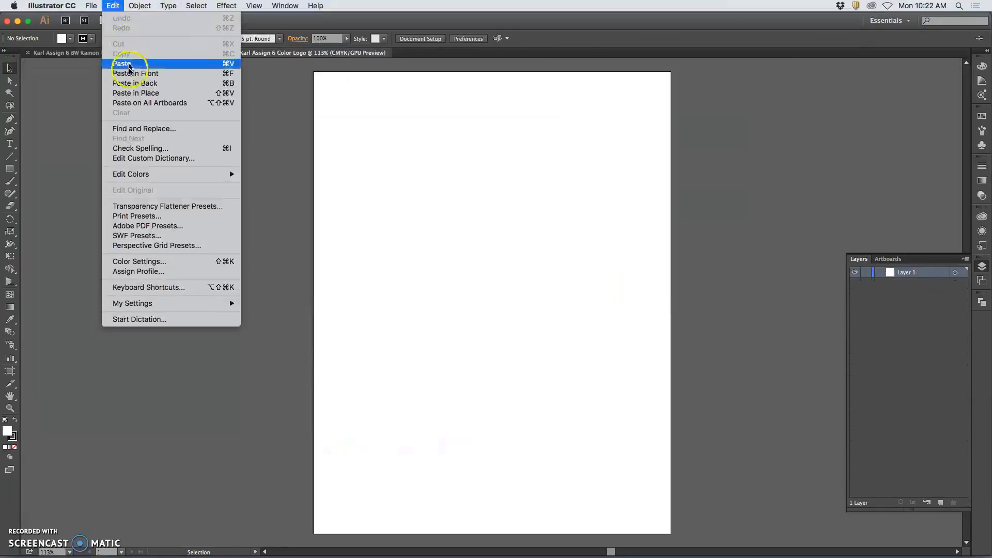
left_click(128, 93)
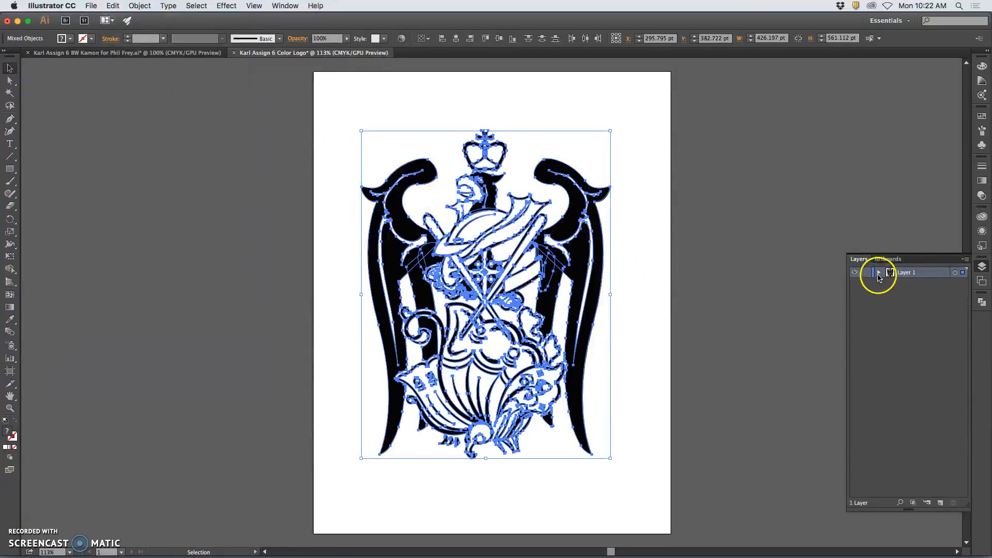
left_click(879, 274)
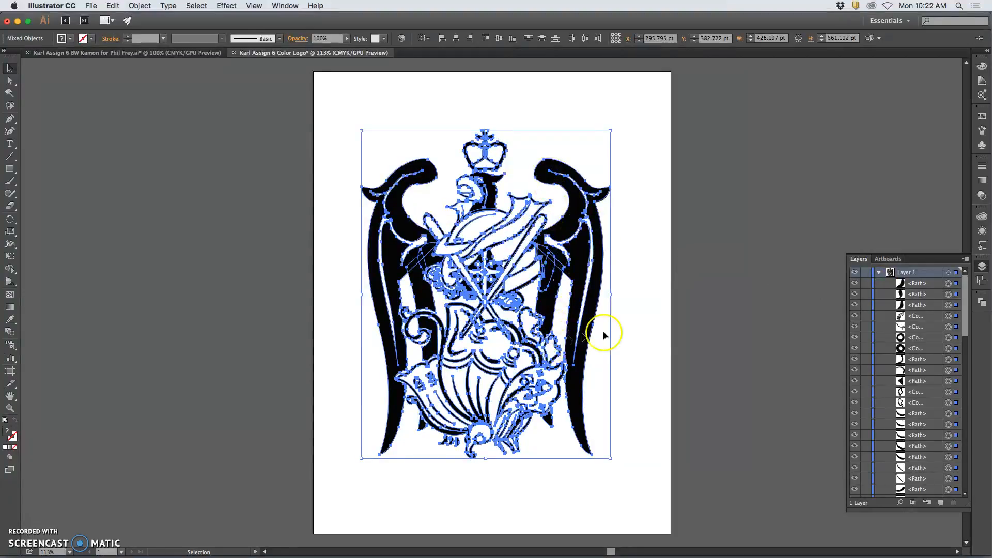
scroll(886, 299, "down", 10)
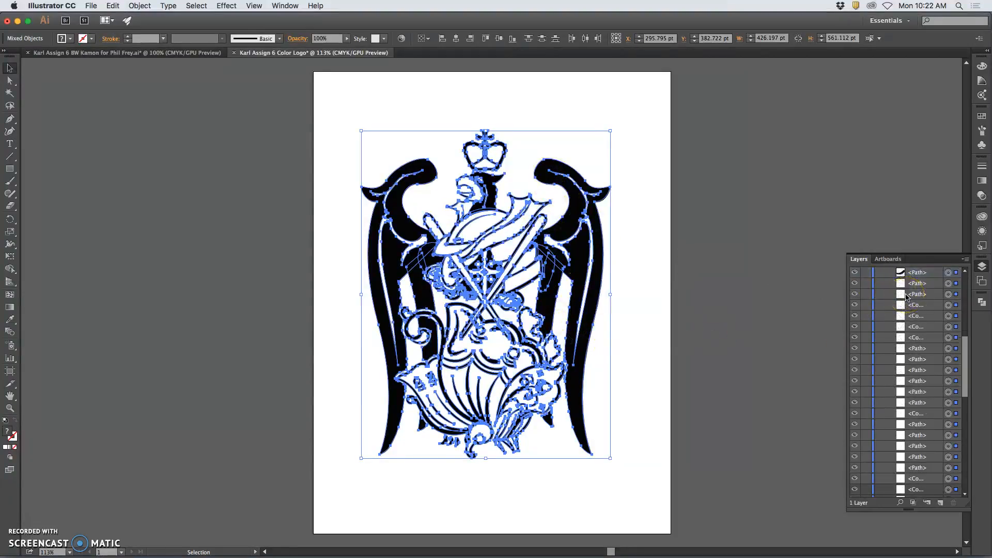
scroll(906, 296, "down", 5)
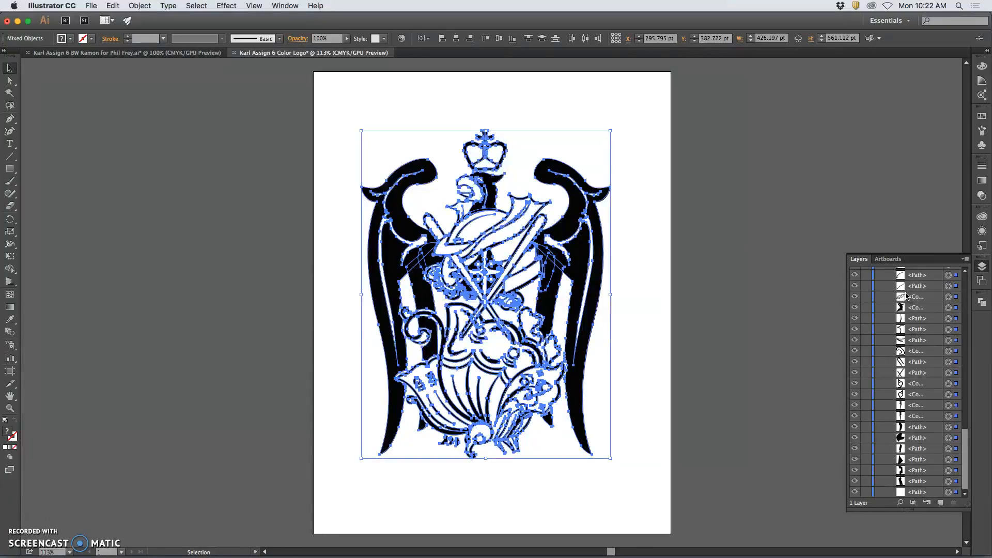
scroll(906, 296, "up", 15)
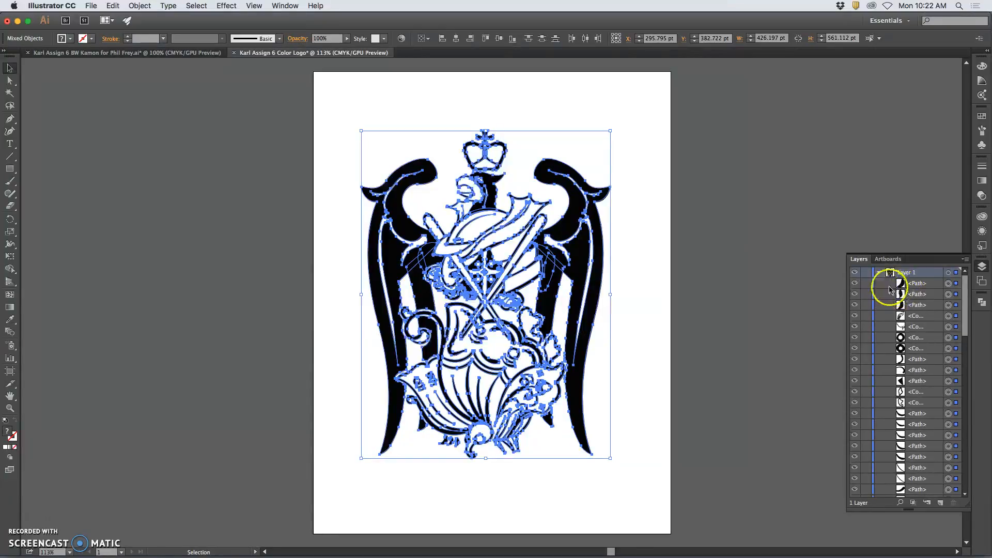
left_click(880, 274)
left_click(879, 273)
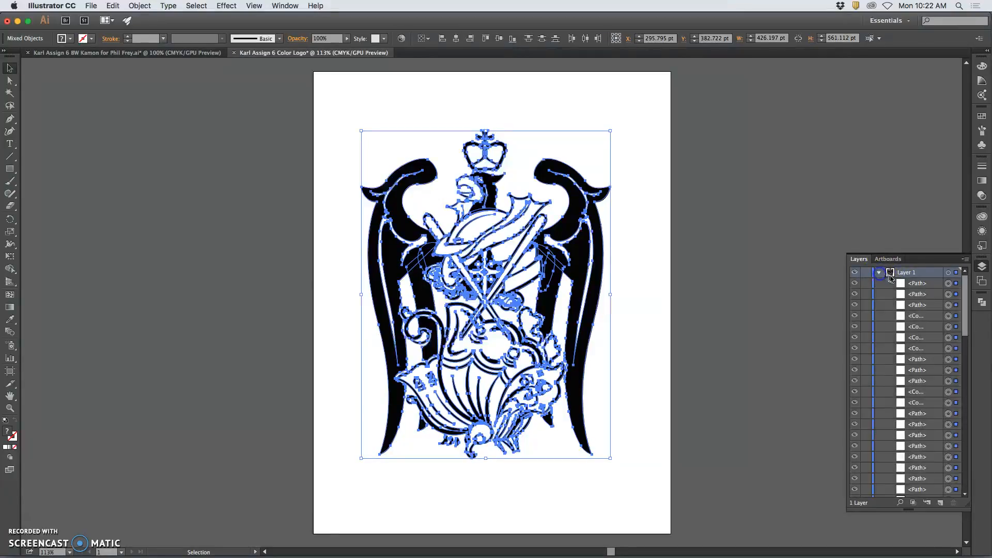
left_click(880, 273)
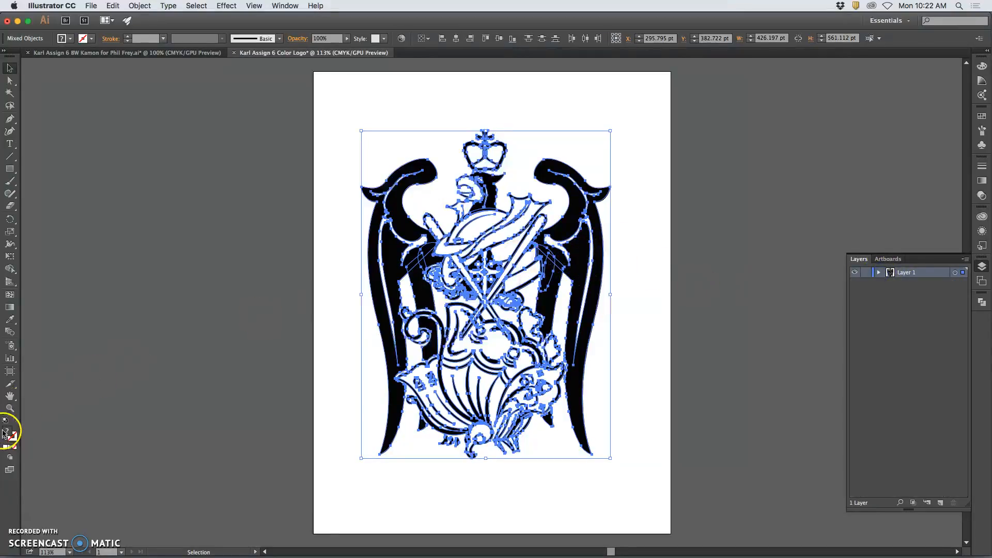
Fill the crest pure red FF0000, then deselect it.
double_click(8, 433)
left_click(483, 220)
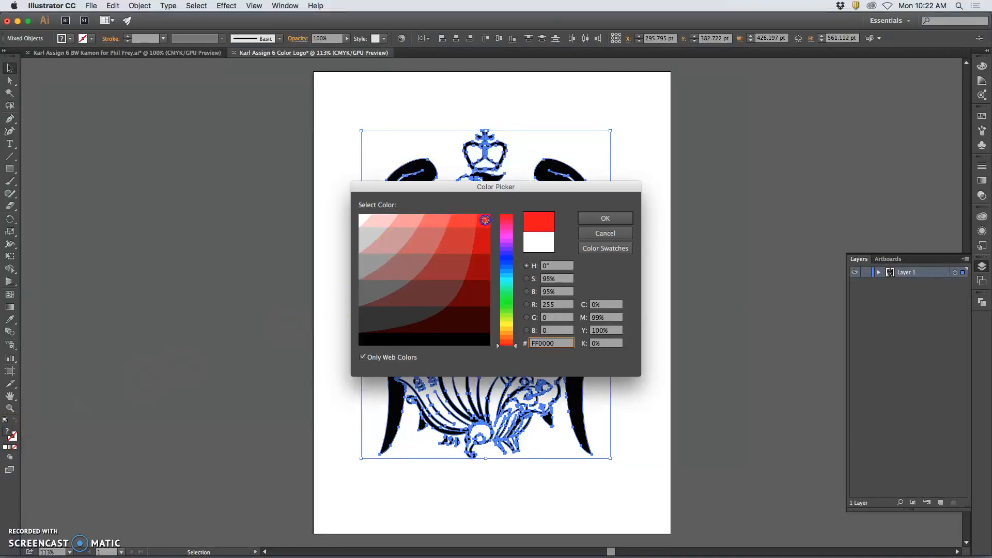
left_click(612, 218)
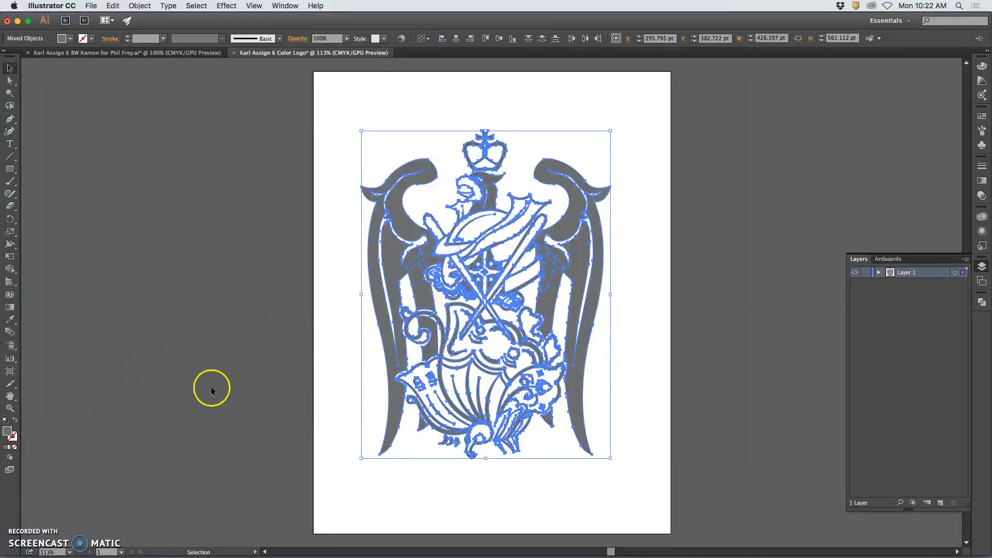
left_click(212, 388)
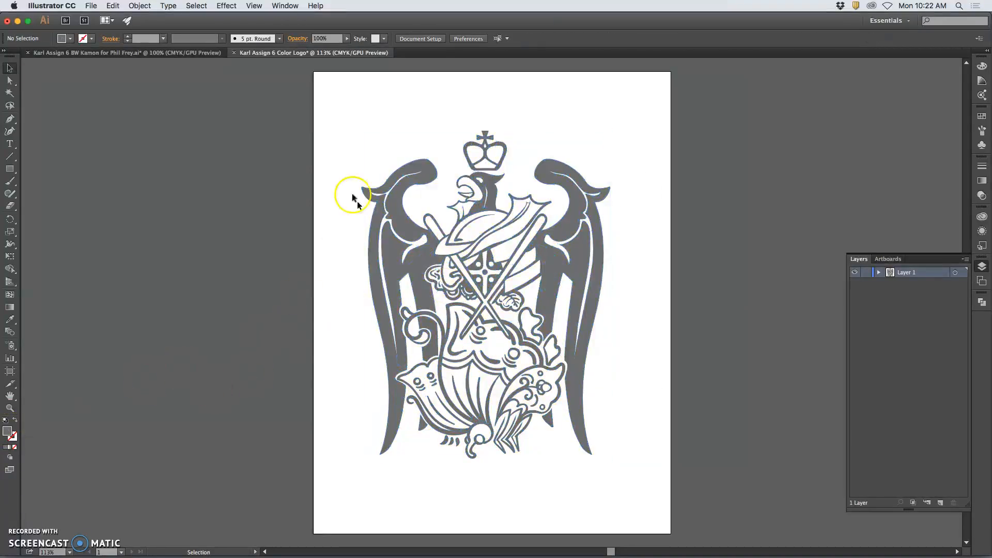
double_click(8, 436)
left_click(602, 220)
Select Layer 1's artwork and try pink and red fills from the swatch list.
left_click(955, 273)
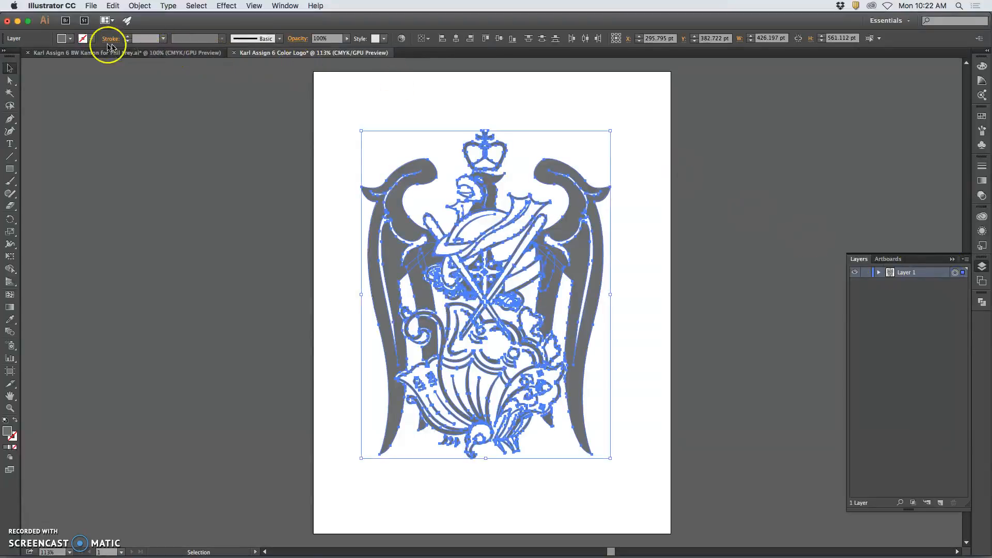
left_click(71, 39)
left_click(73, 57)
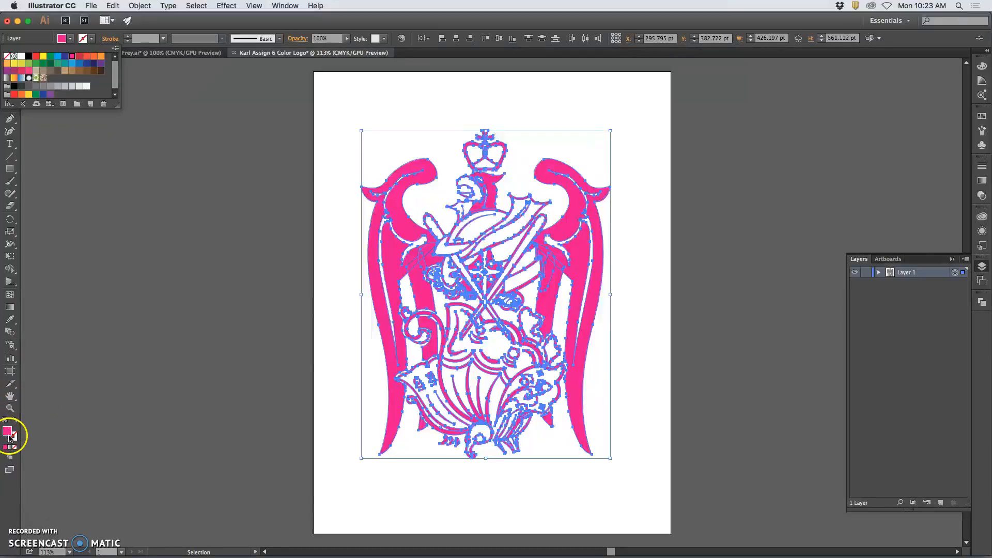
left_click(69, 41)
left_click(69, 41)
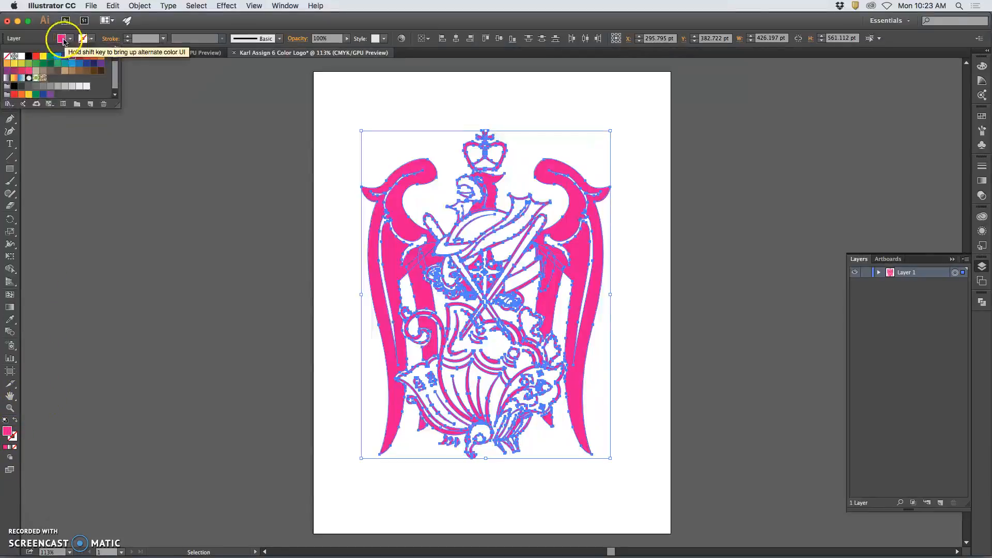
left_click(9, 434)
Give the crest a darker brick red fill with Only Web Colors off, then deselect.
double_click(10, 433)
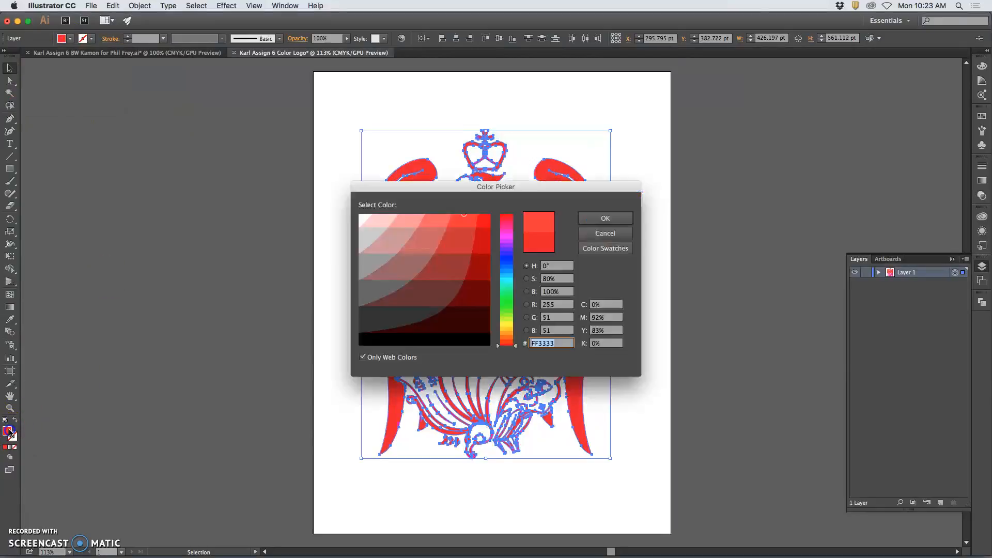
left_click(363, 357)
left_click_drag(437, 250, 453, 255)
left_click(595, 220)
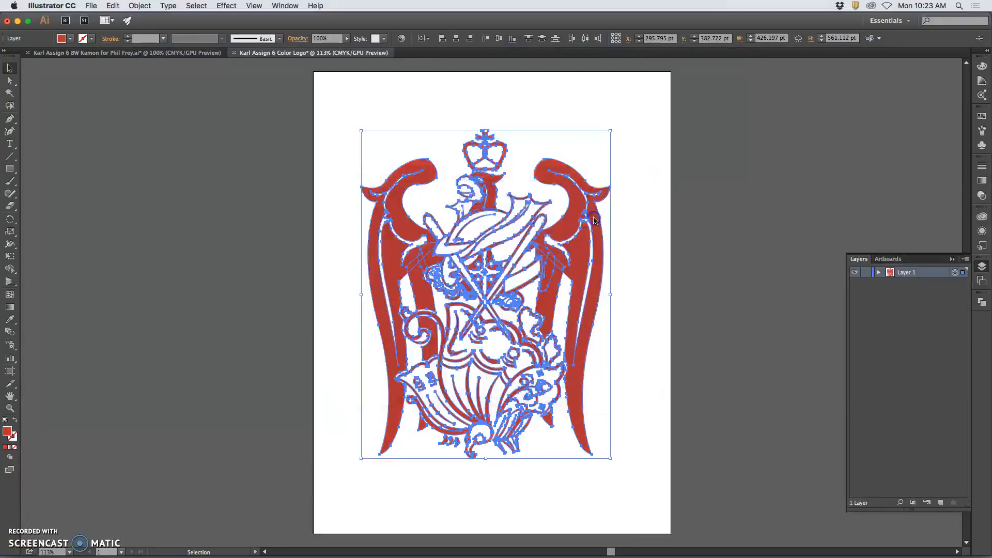
left_click(635, 234)
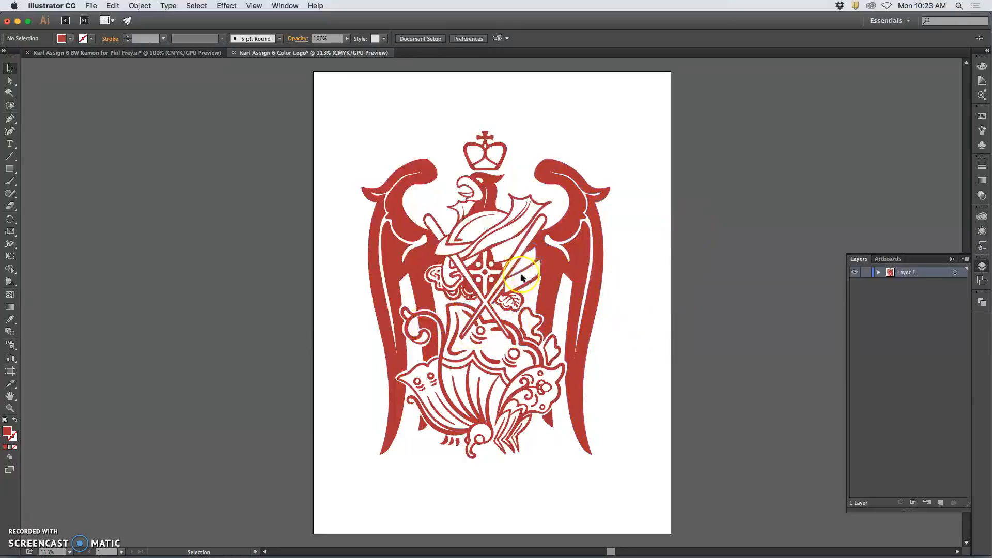
key("super+equal")
key("super+equal")
key("super+equal")
key("super+equal")
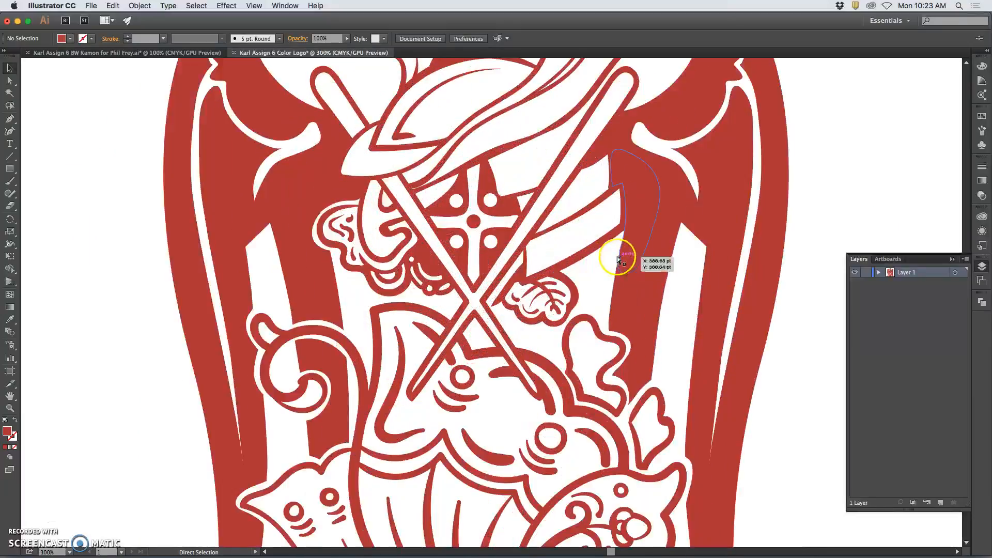
scroll(600, 254, "down", 2)
scroll(598, 243, "down", 5)
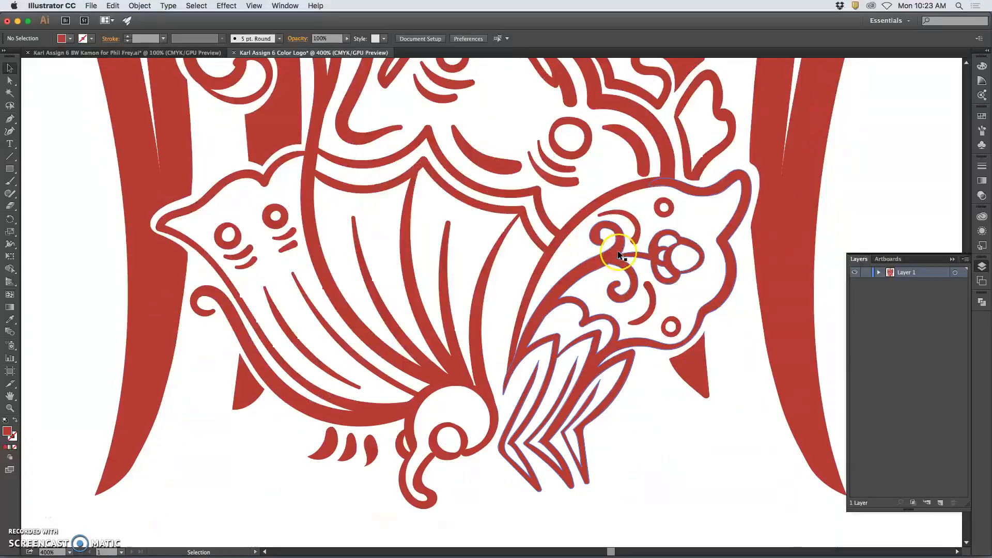
scroll(616, 248, "right", 2)
scroll(709, 247, "right", 2)
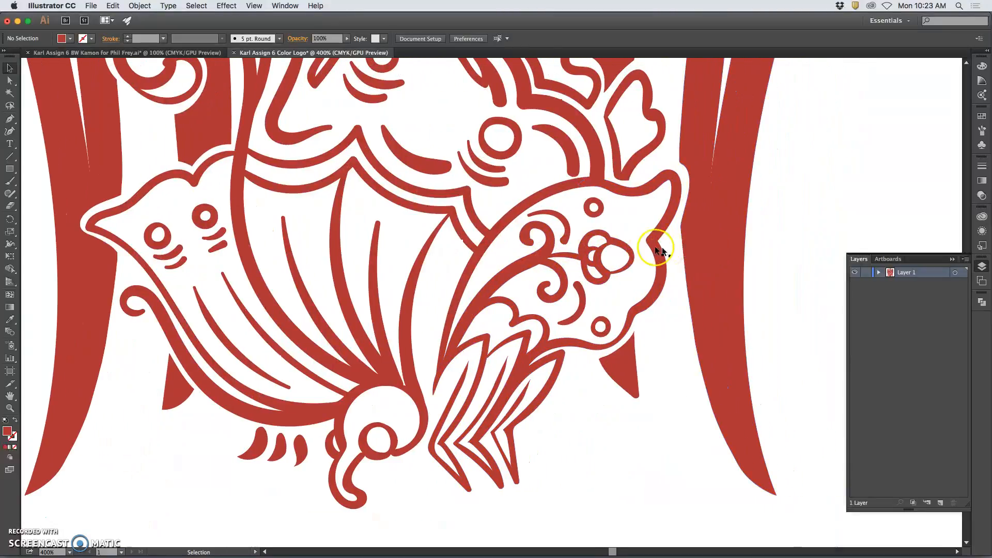
scroll(649, 244, "up", 6)
scroll(647, 244, "up", 5)
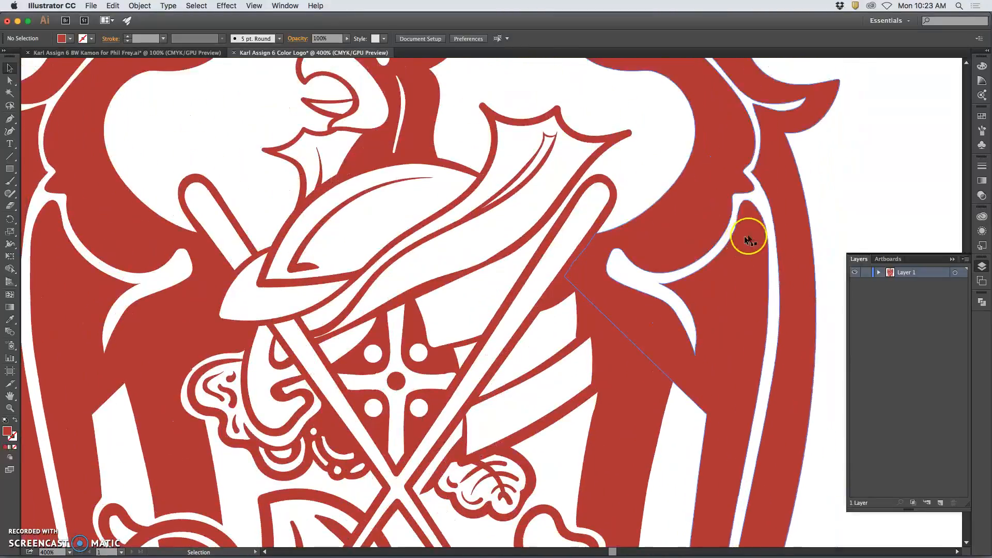
scroll(827, 205, "down", 2)
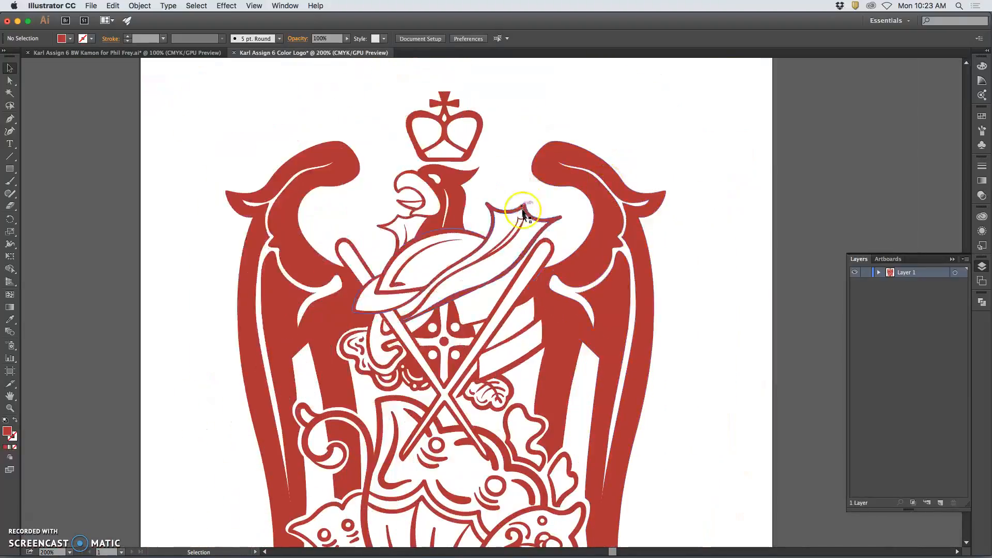
scroll(512, 263, "down", 2)
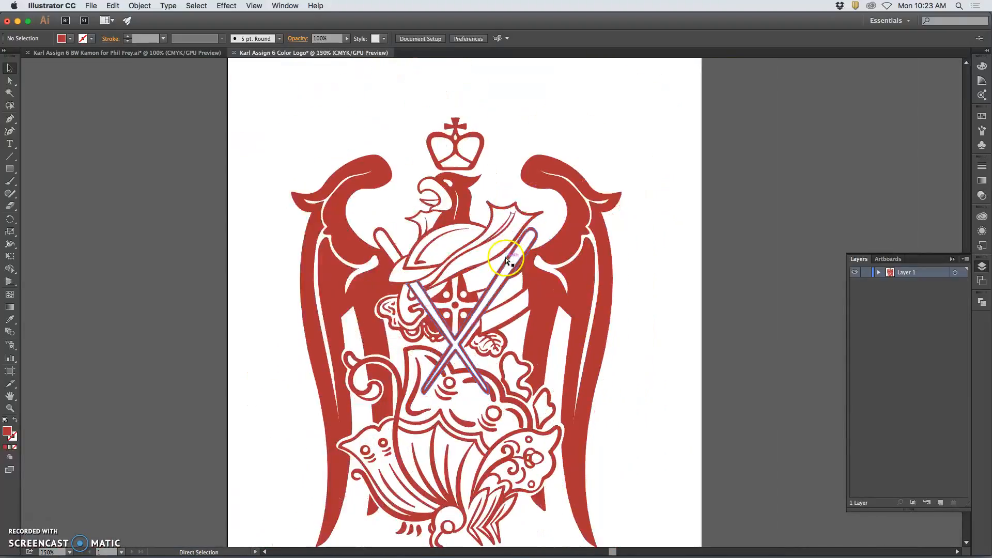
key("super+minus")
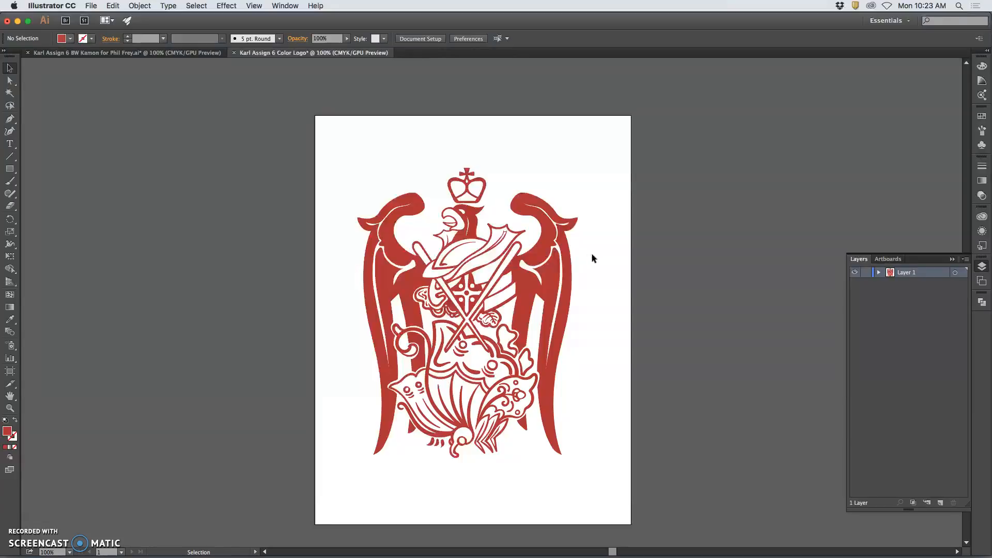
key("super+equal")
left_click(620, 254)
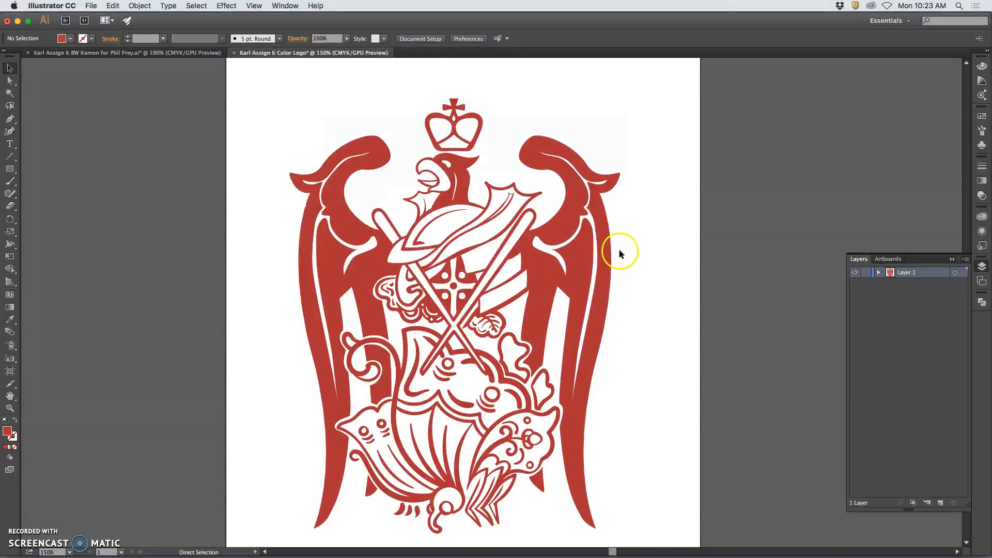
key("super+minus")
left_click_drag(325, 144, 612, 493)
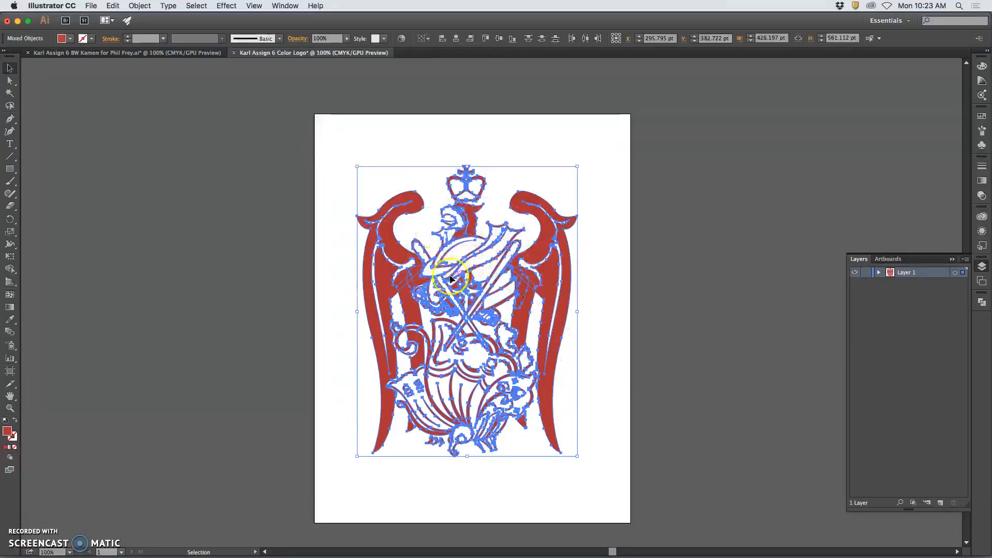
Apply a Linear white-to-black gradient to the crest from the Gradient panel.
key("super+plus")
key("super+plus")
key("super+plus")
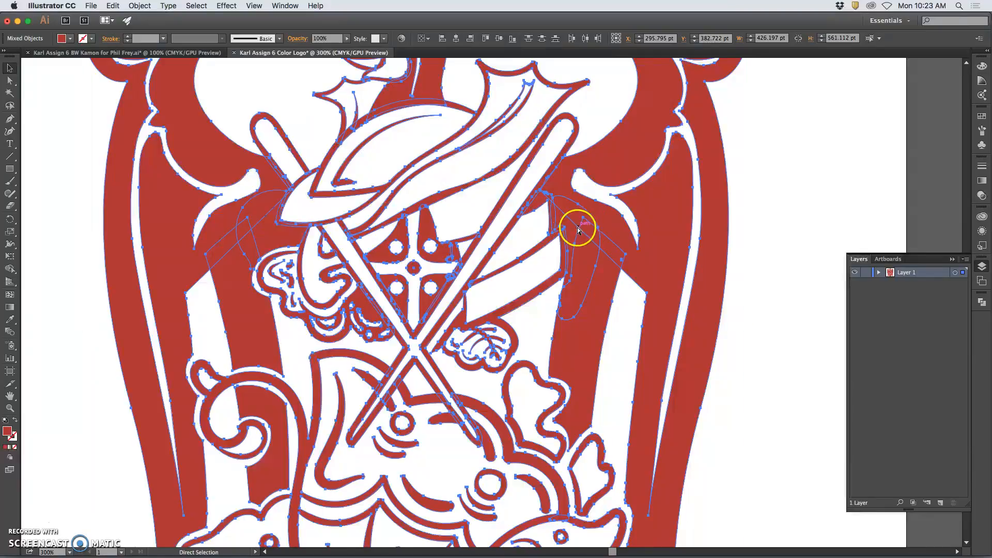
key("super+minus")
key("super+minus")
key("super+minus")
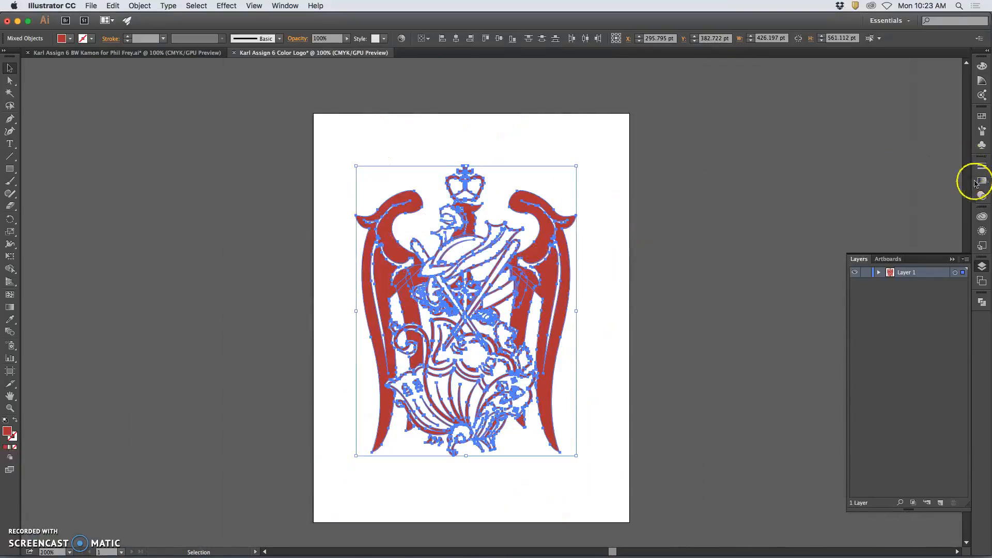
left_click(981, 180)
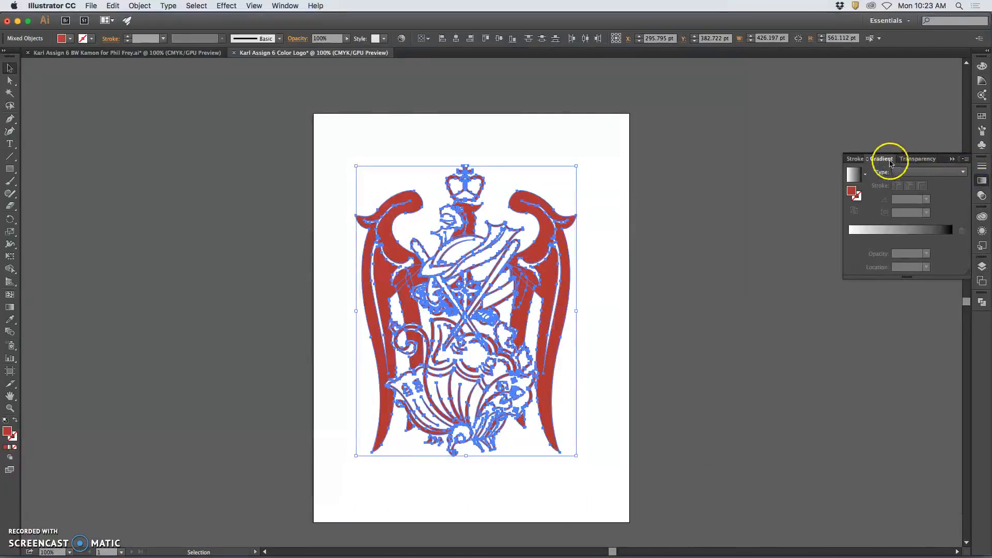
left_click(289, 7)
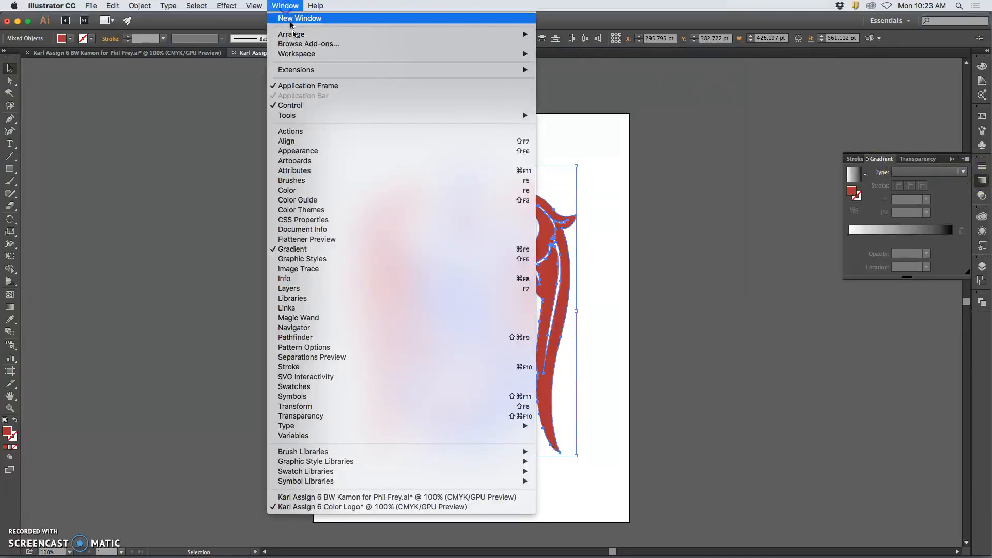
left_click(813, 176)
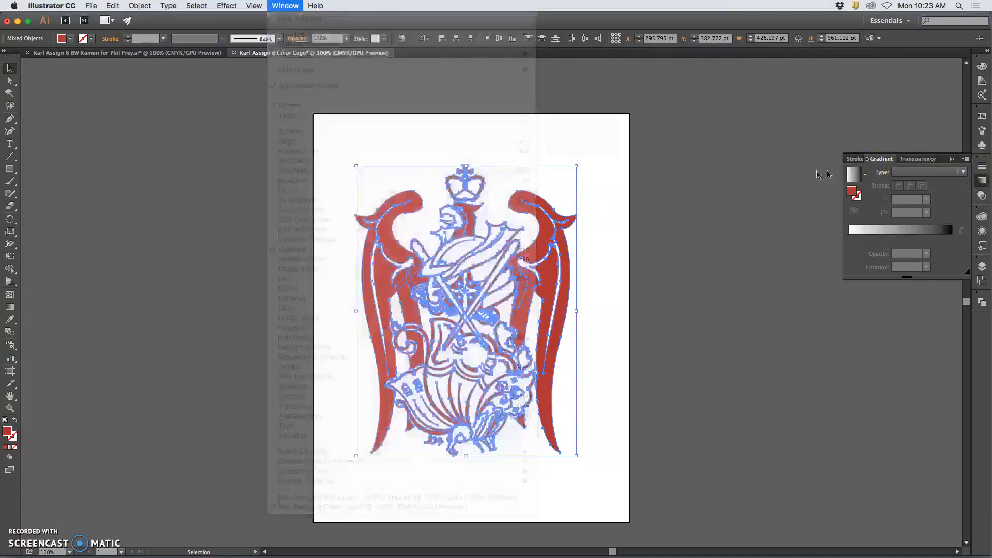
left_click(884, 161)
left_click(982, 180)
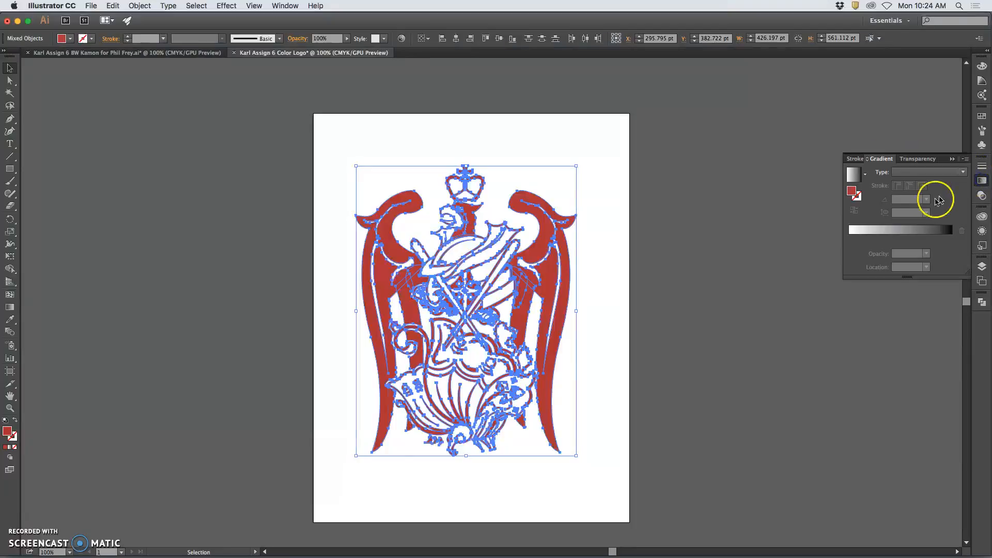
left_click(899, 173)
left_click(911, 183)
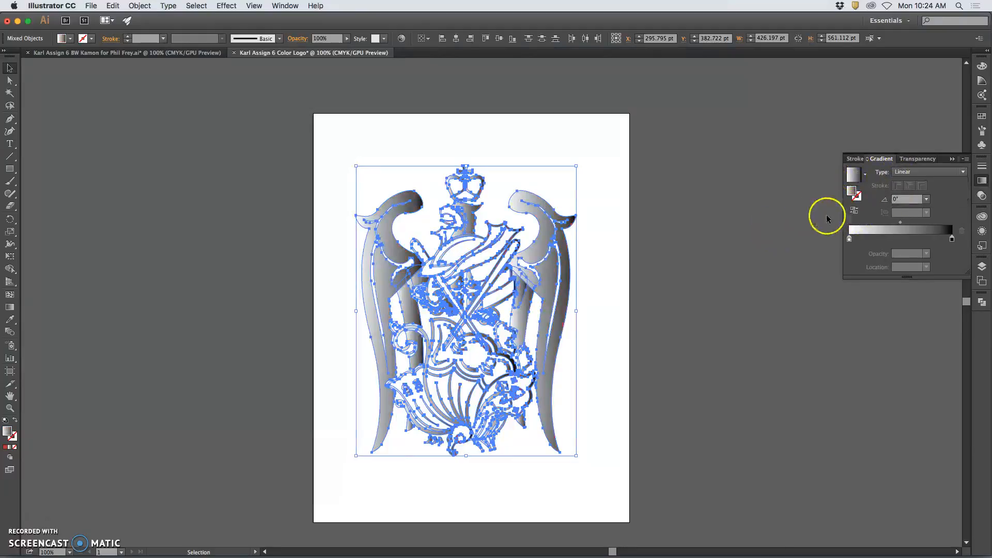
Change the gradient's black stop to red and set the angle to 45°.
left_click(952, 240)
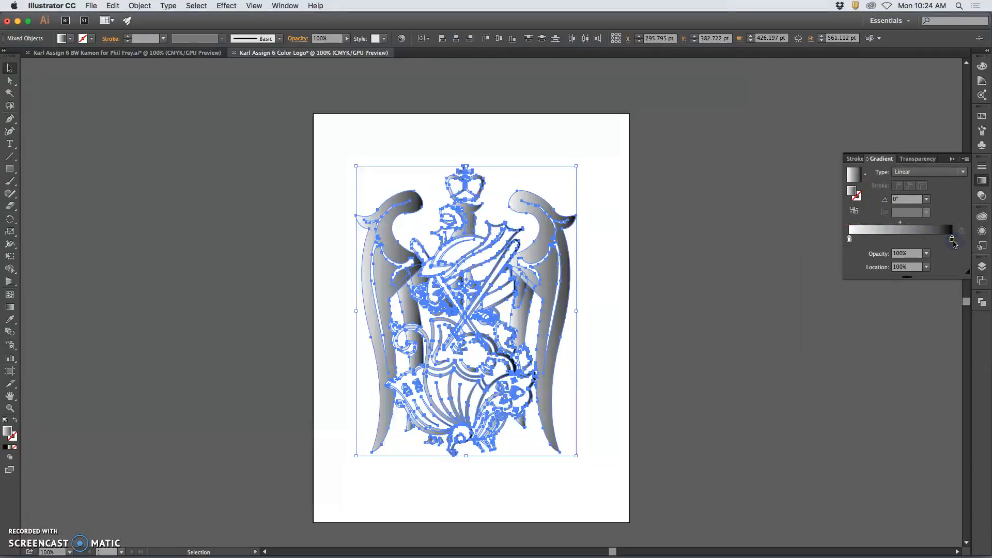
double_click(953, 240)
left_click(840, 284)
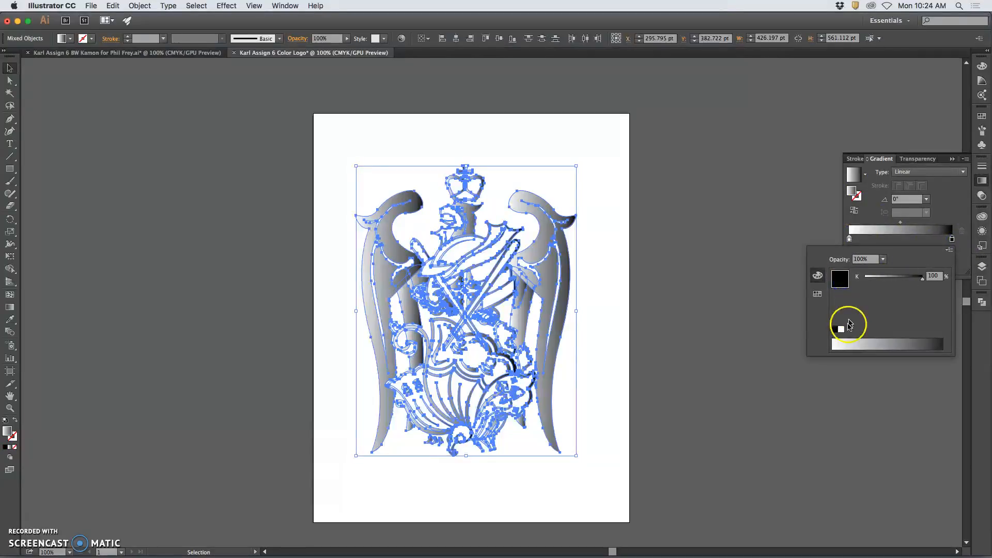
left_click(817, 293)
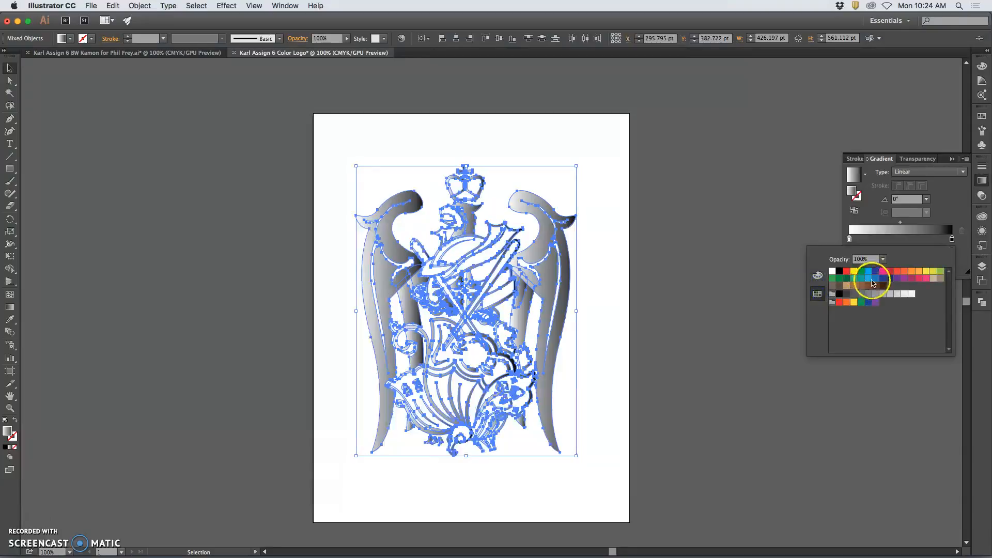
left_click(846, 271)
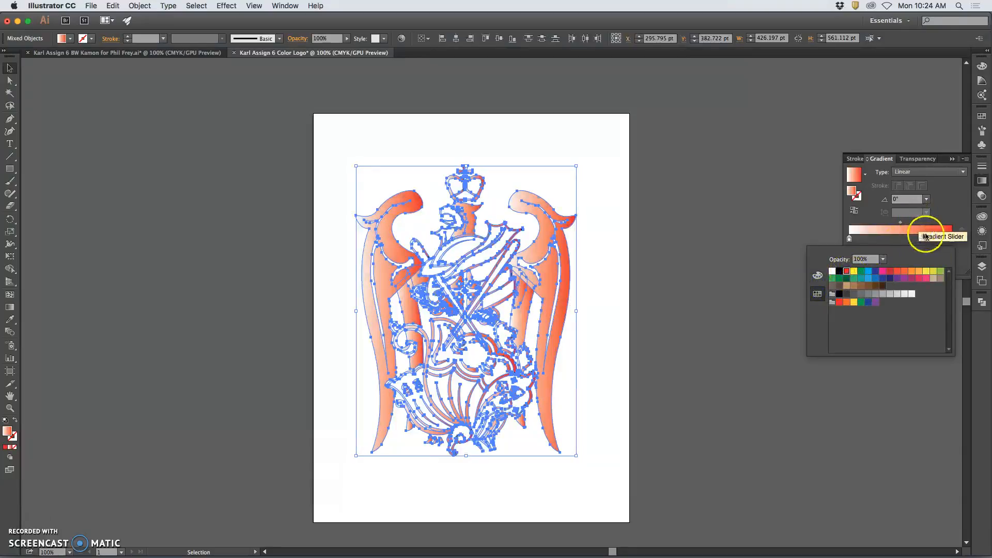
left_click(927, 201)
left_click(927, 201)
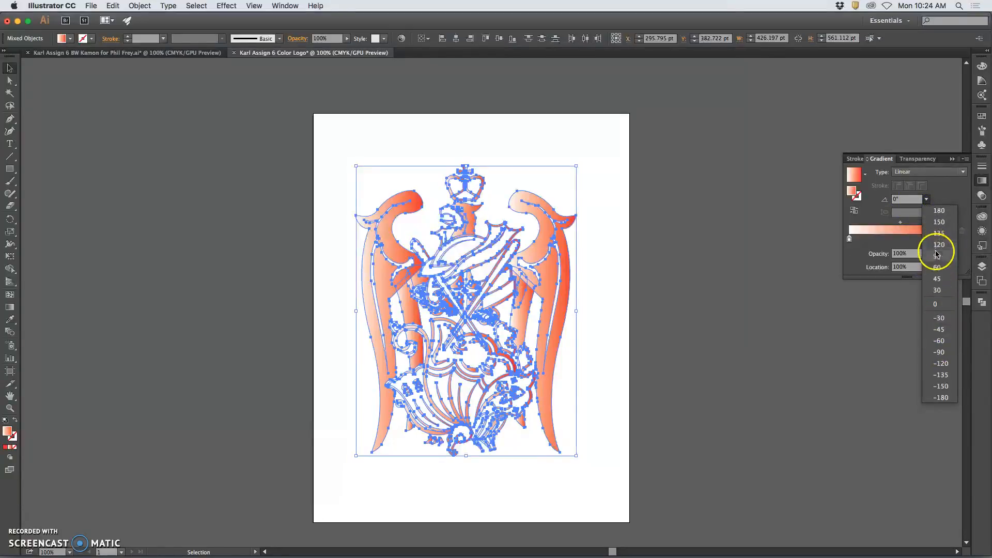
left_click(938, 278)
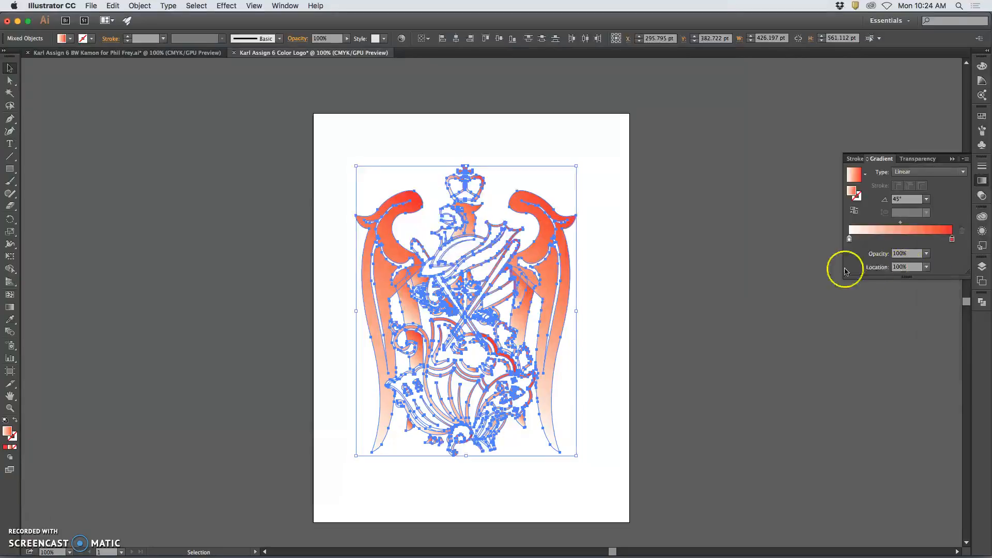
Add a brown middle stop to the gradient, then deselect the artwork.
left_click(909, 239)
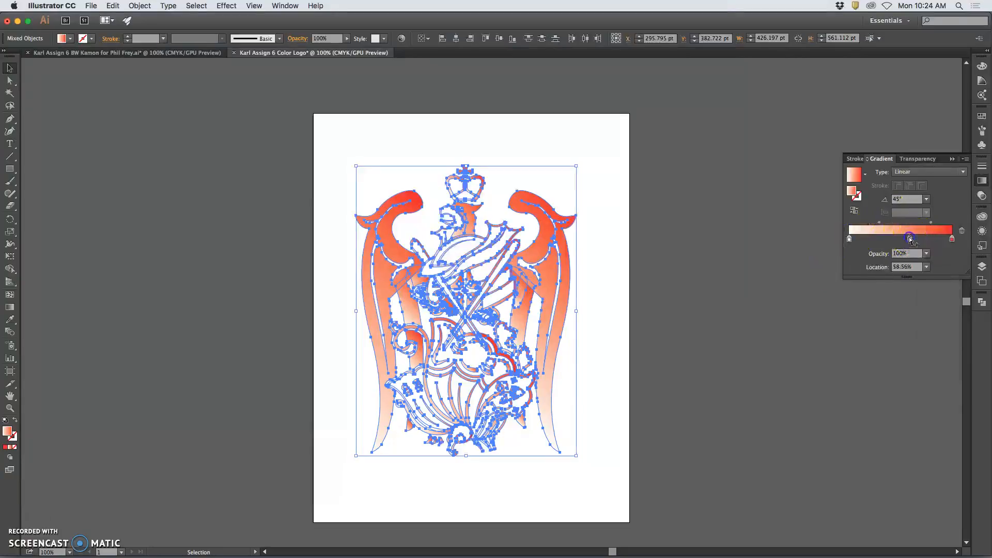
double_click(910, 239)
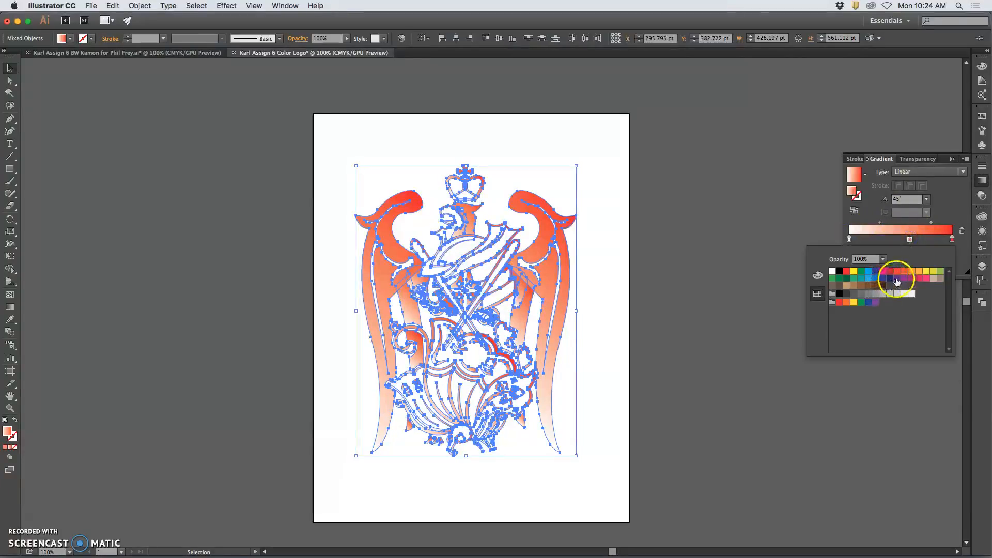
left_click(855, 287)
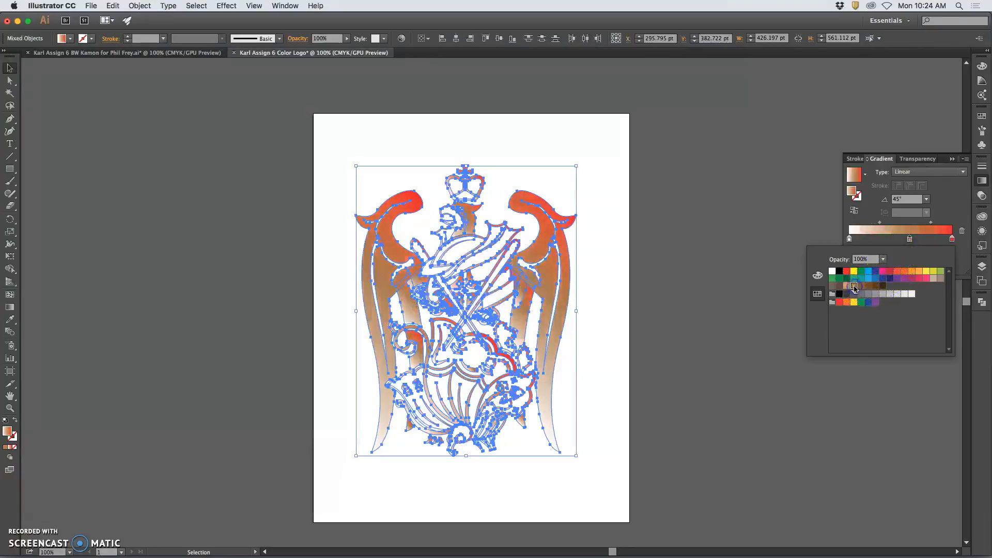
left_click(862, 400)
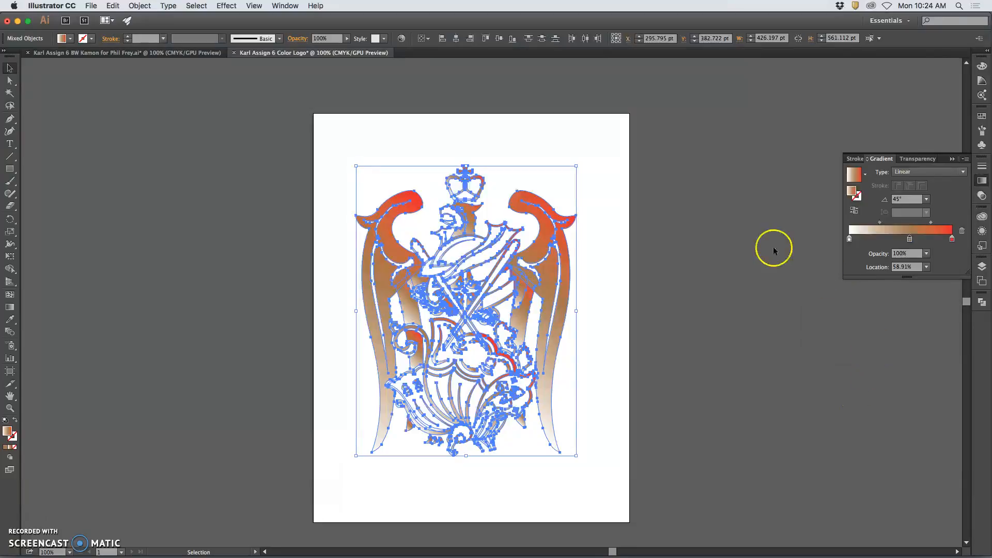
left_click(621, 243)
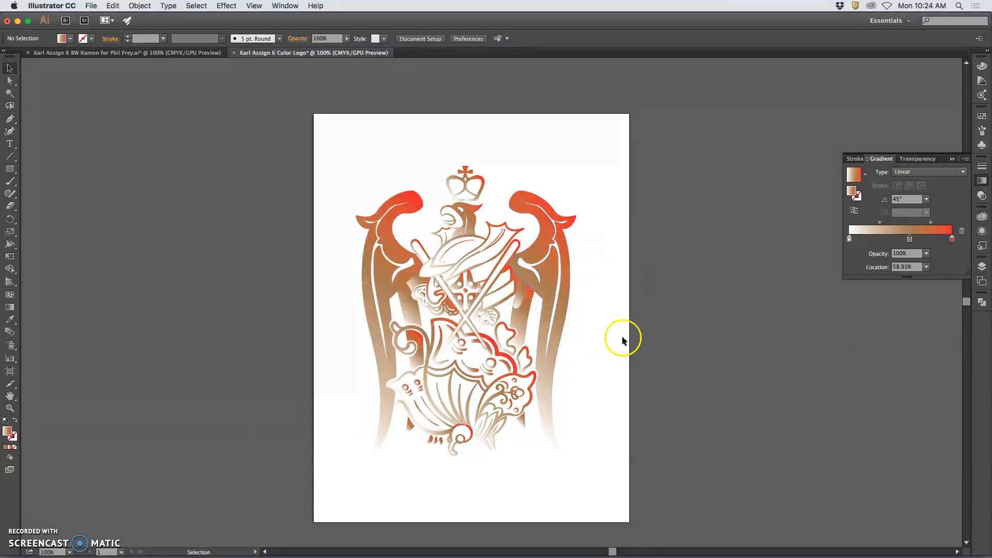
Inspect the gradient at 800%, zoom back out, and marquee-select the entire crest.
key("super+equal")
key("super+equal")
key("super+equal")
key("super+equal")
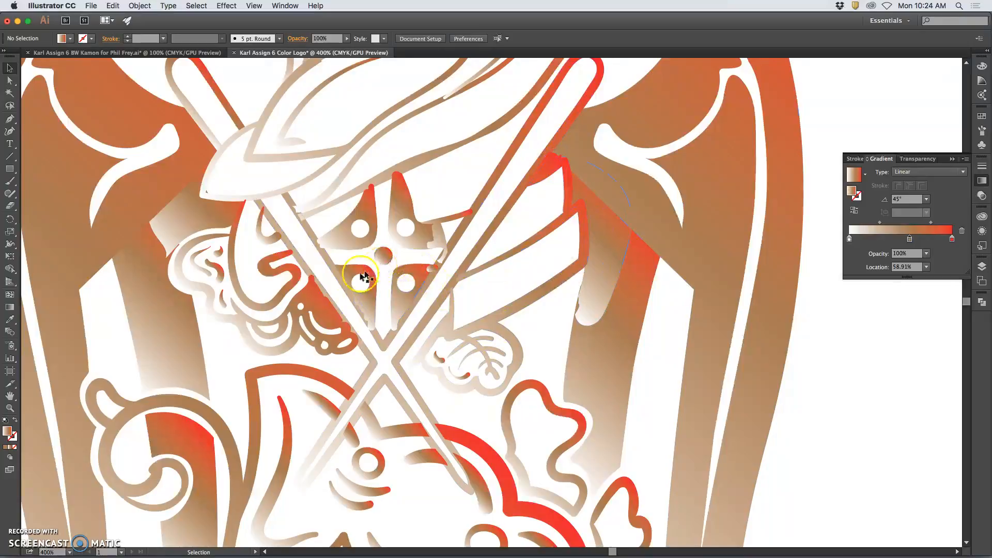
key("super+equal")
key("super+equal")
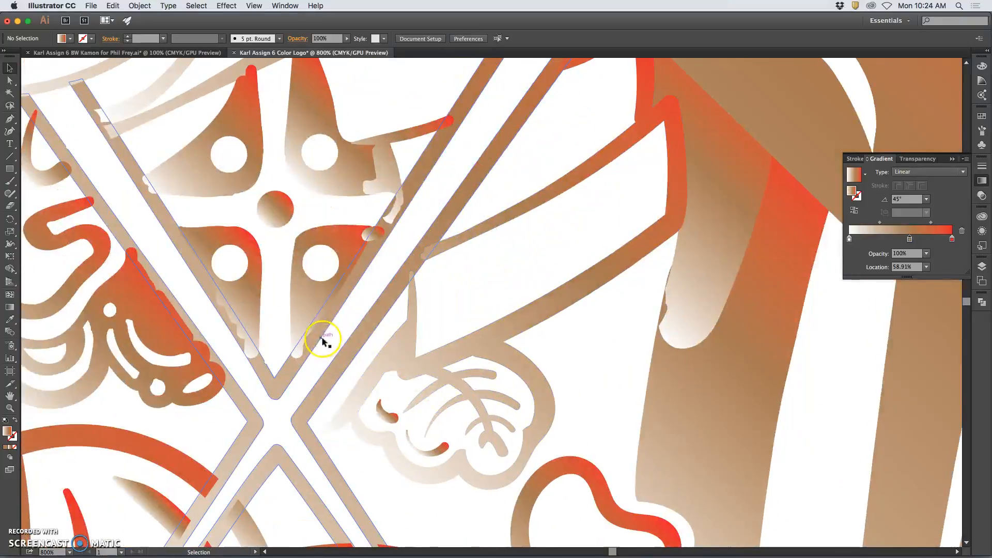
scroll(323, 338, "left", 3)
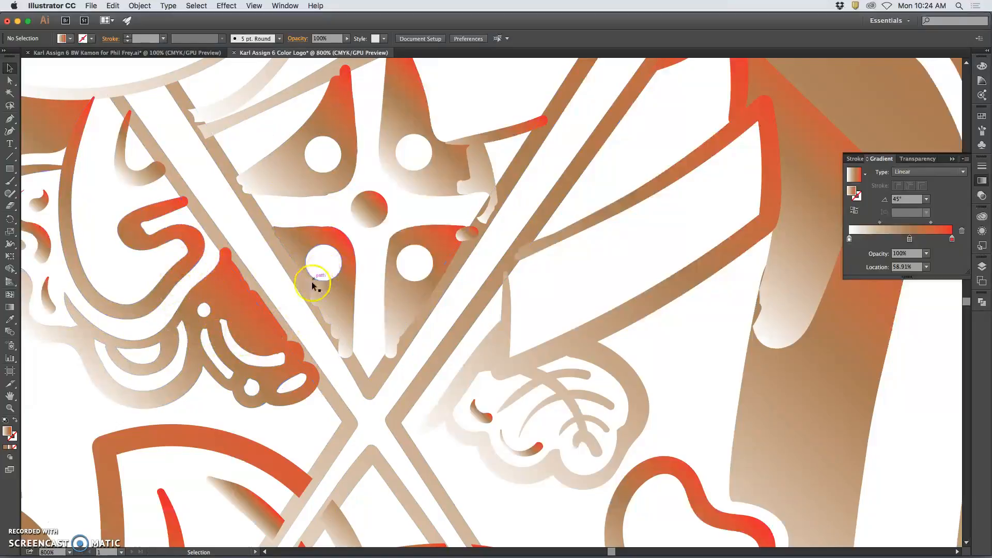
key("super+minus")
key("super+minus")
key("super+minus")
key("super+minus")
key("super+minus")
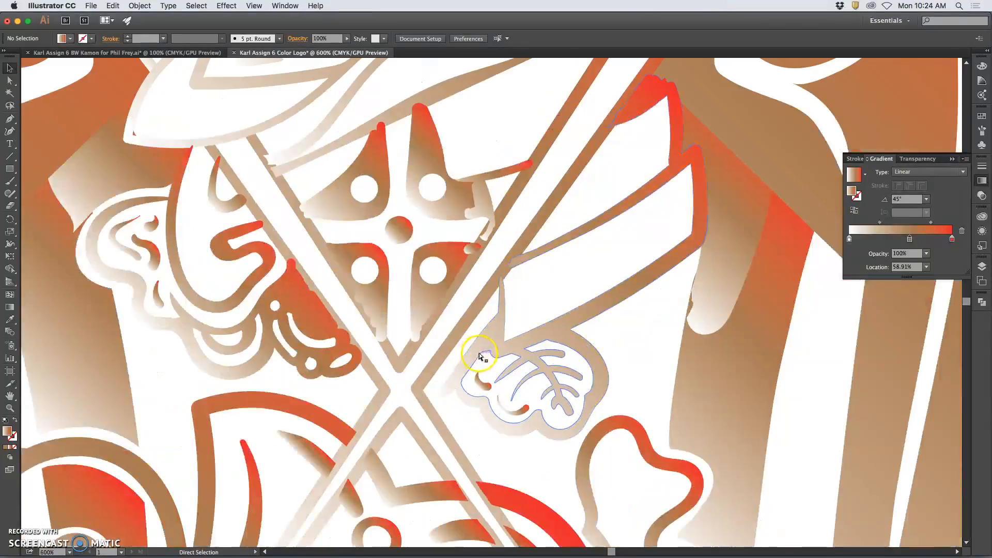
scroll(525, 321, "down", 5)
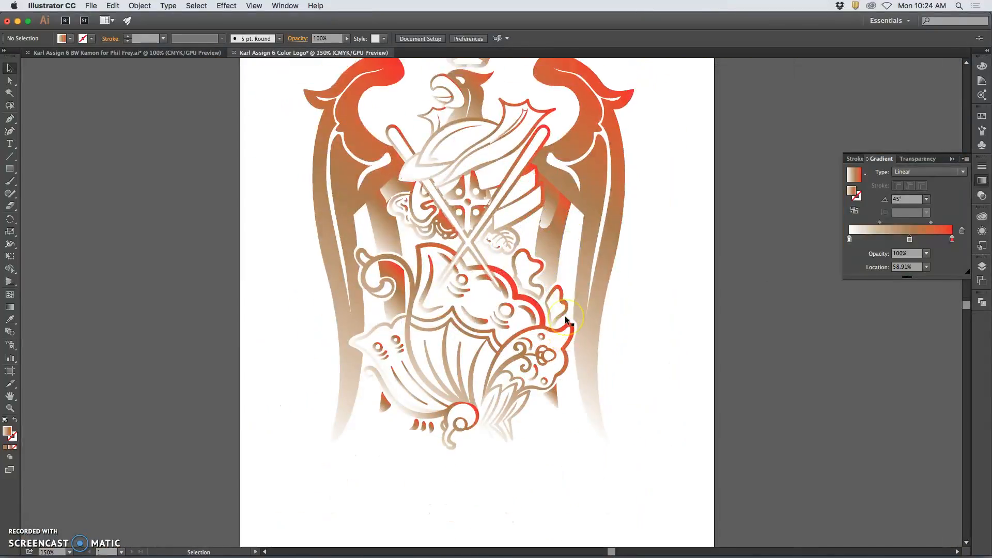
key("super+minus")
left_click_drag(346, 106, 623, 430)
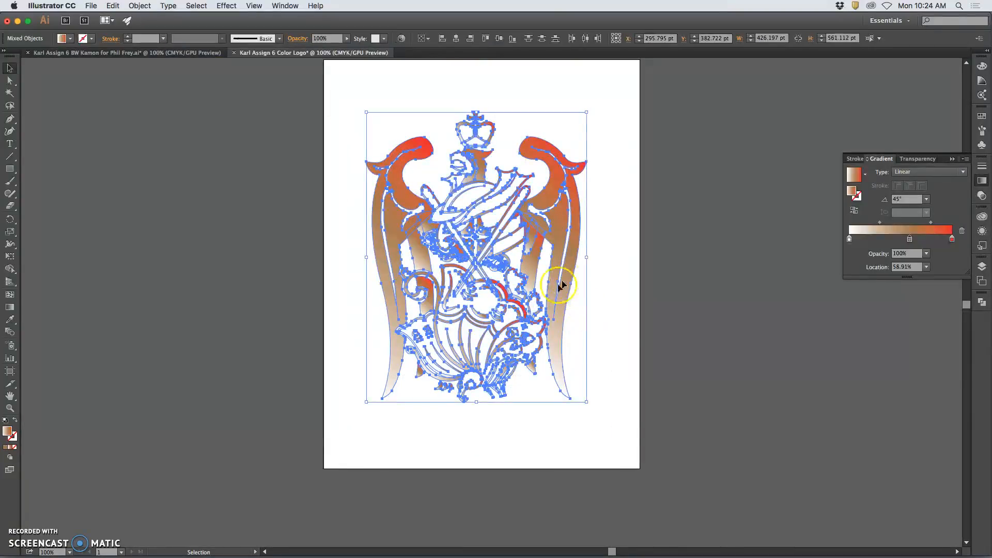
Unite the crest paths with Pathfinder, then zoom to 800% to check the merged shape.
left_click(282, 6)
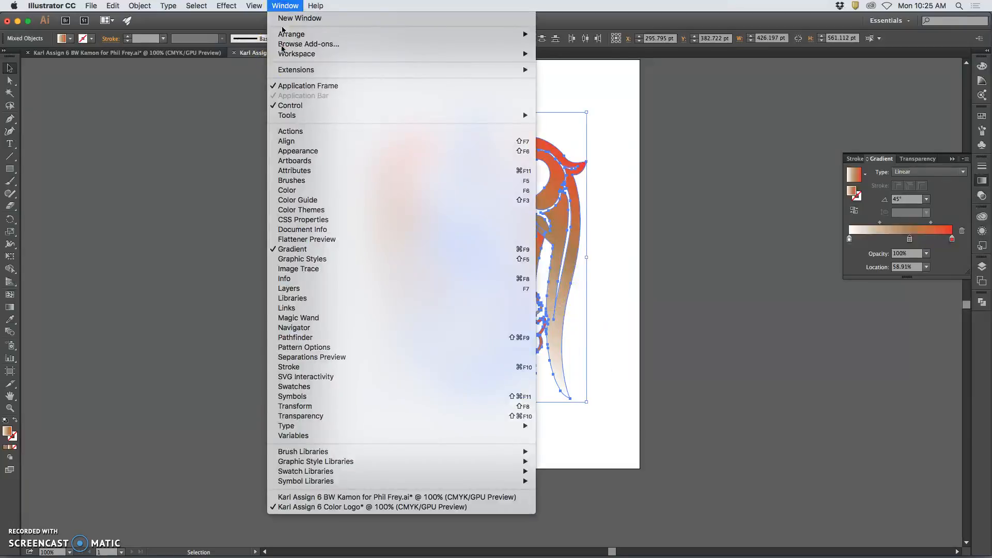
left_click(312, 339)
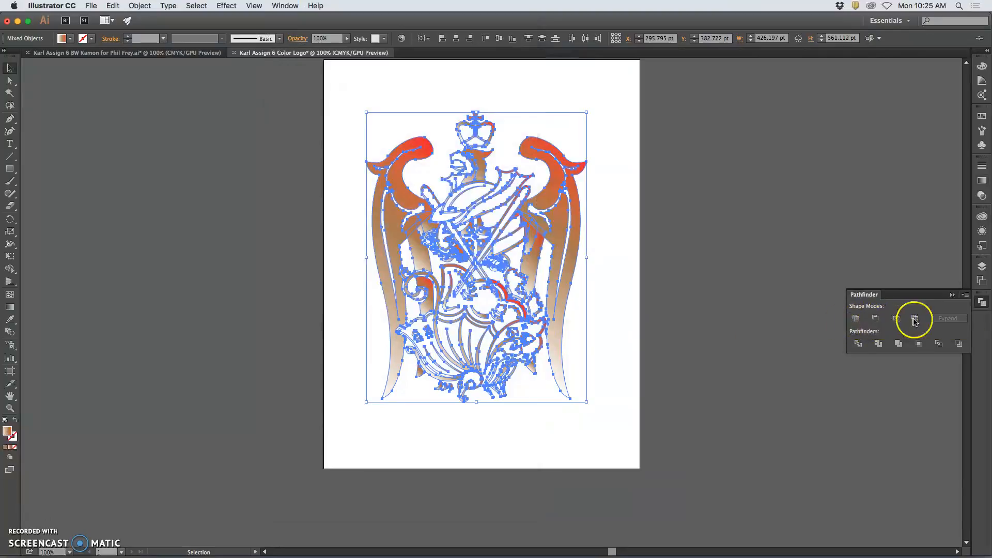
left_click(857, 319)
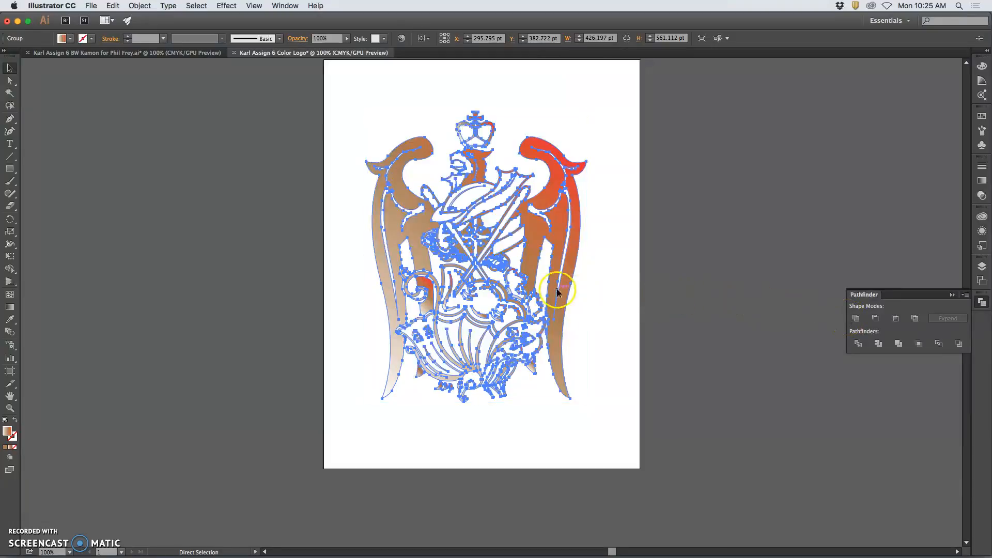
key("super+plus")
key("super+plus")
key("super+plus")
key("super+plus")
key("super+plus")
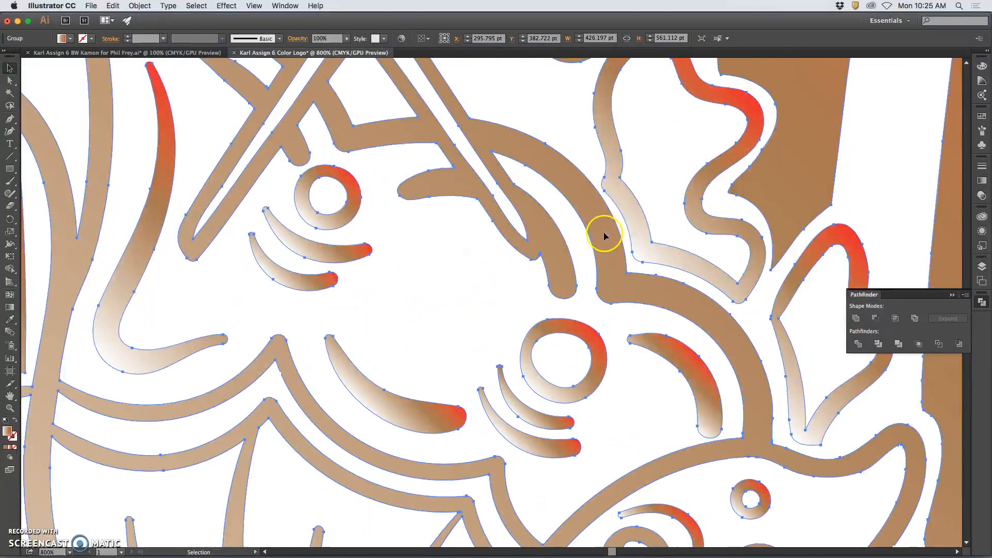
key("super+plus")
key("super+plus")
scroll(604, 235, "up", 15)
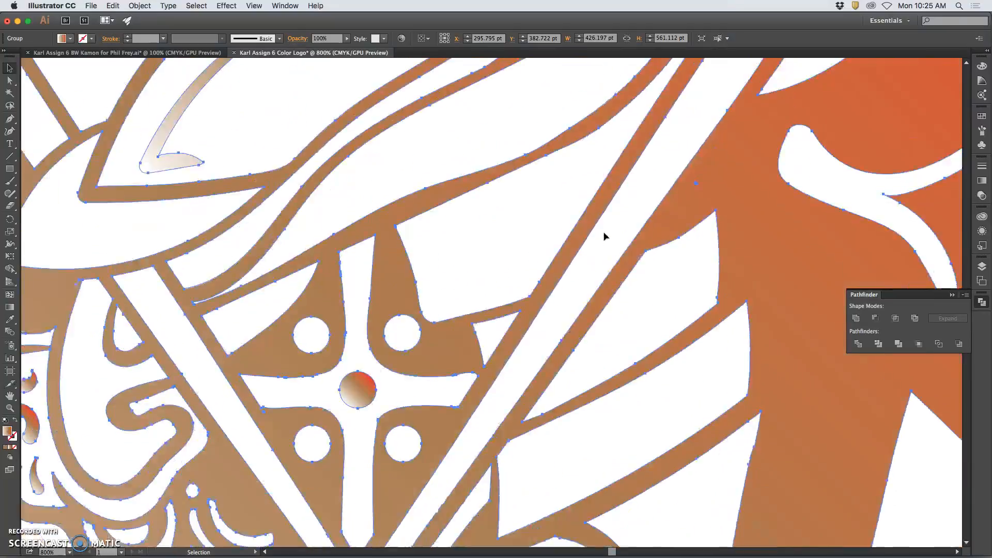
Look over the united crest close up, deselect, fit the page in view, and reselect the crest.
scroll(605, 235, "up", 10)
scroll(587, 230, "left", 5)
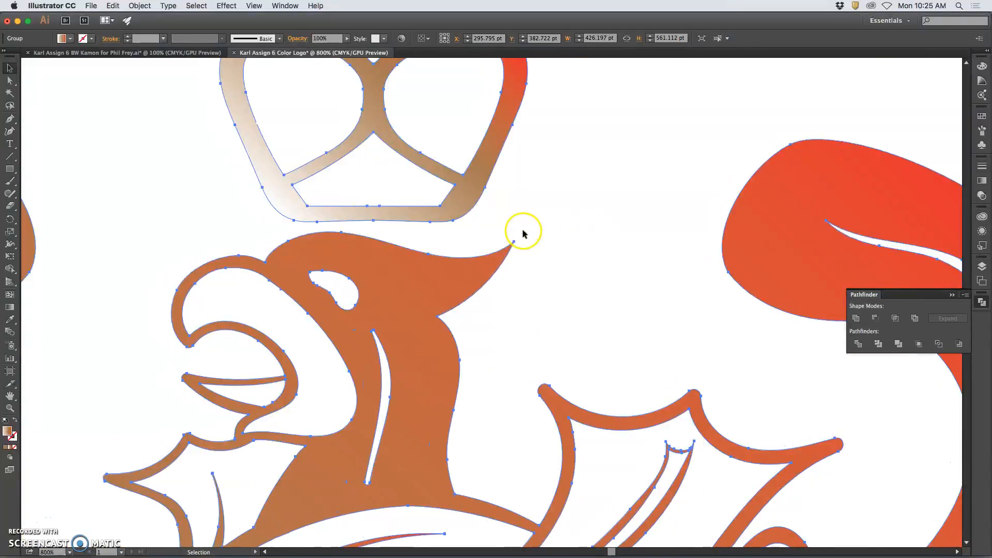
scroll(509, 232, "left", 15)
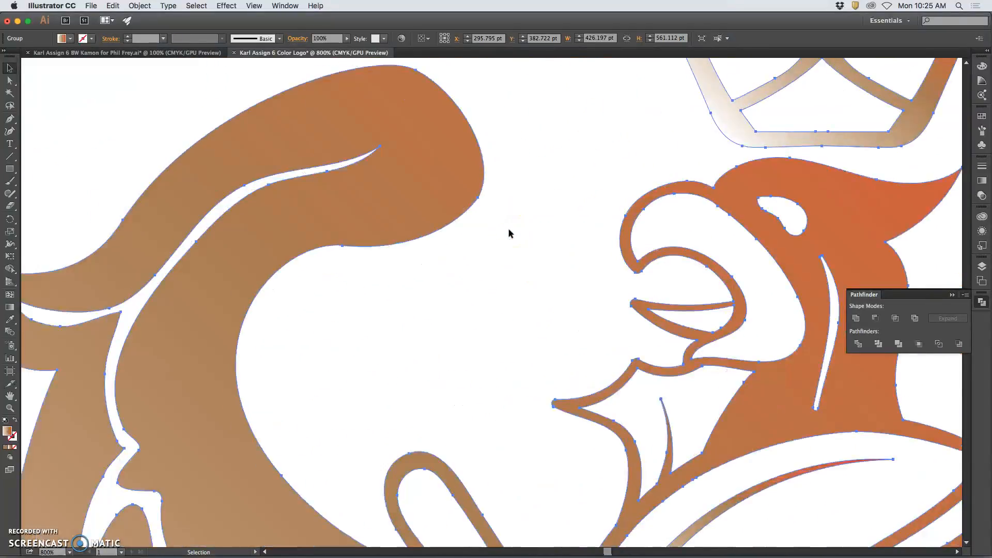
scroll(509, 231, "up", 10)
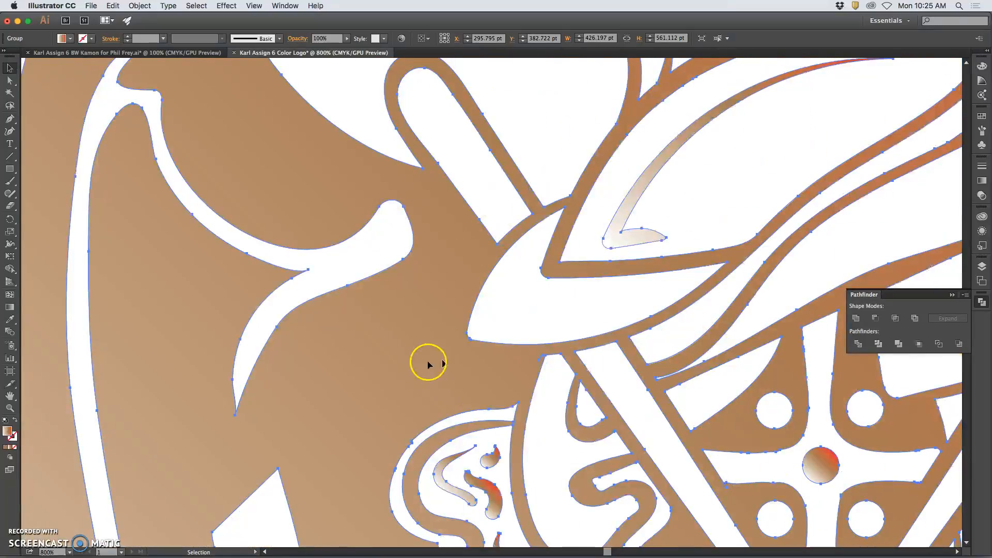
scroll(364, 430, "down", 20)
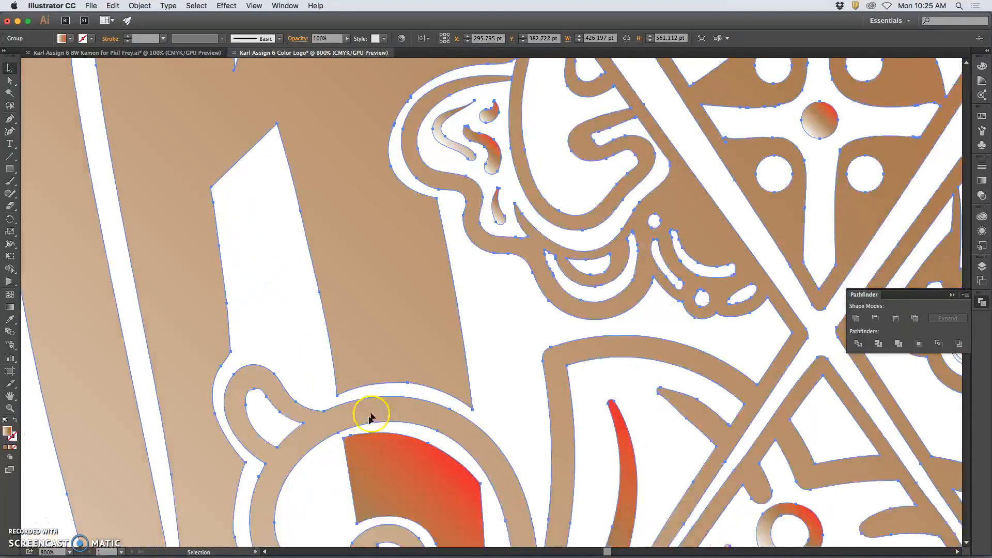
scroll(440, 373, "down", 6)
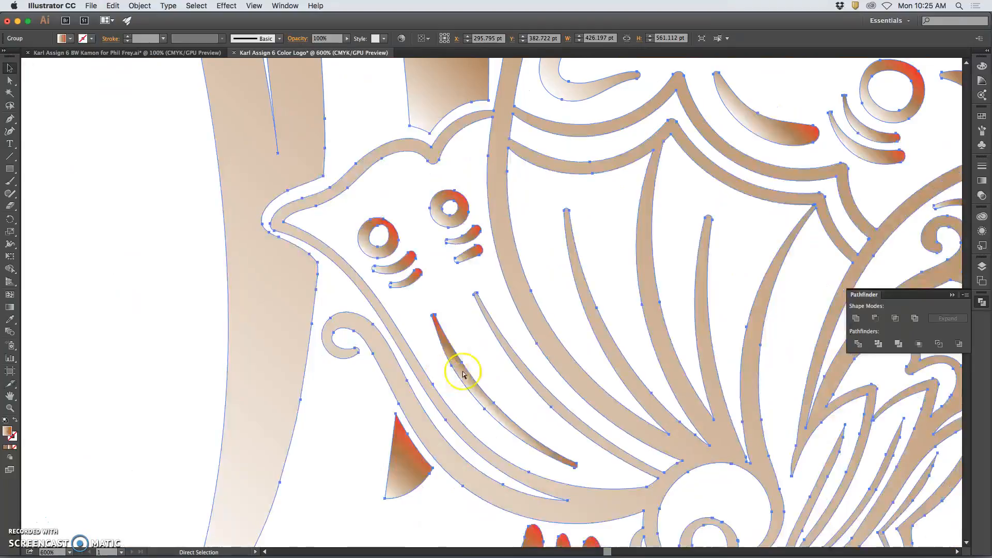
scroll(639, 341, "down", 2)
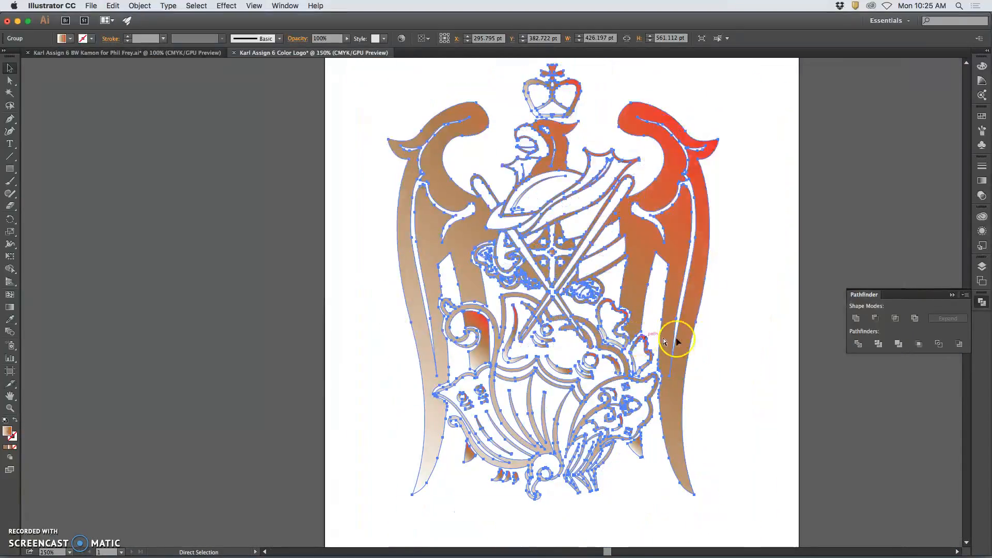
left_click(749, 341)
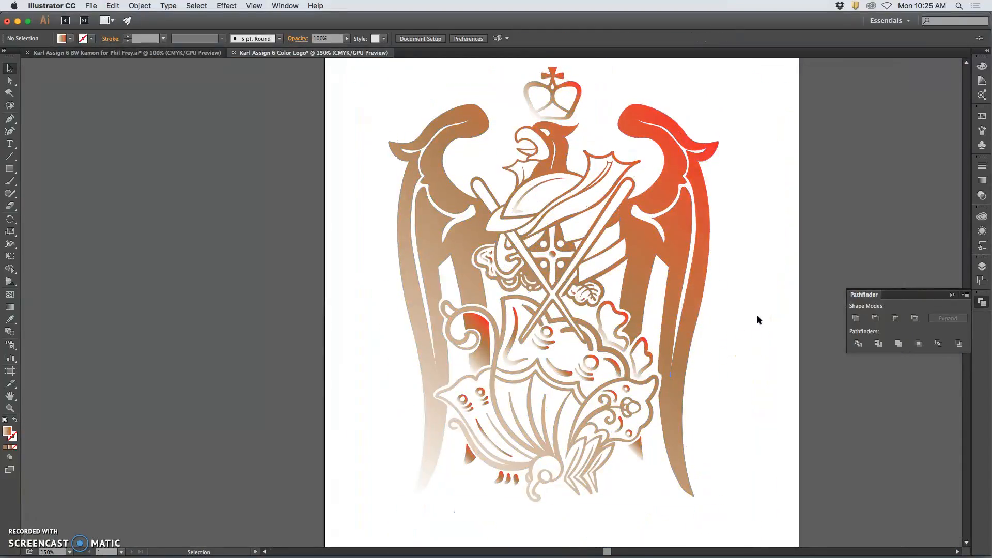
key("super+1")
left_click_drag(678, 168, 397, 452)
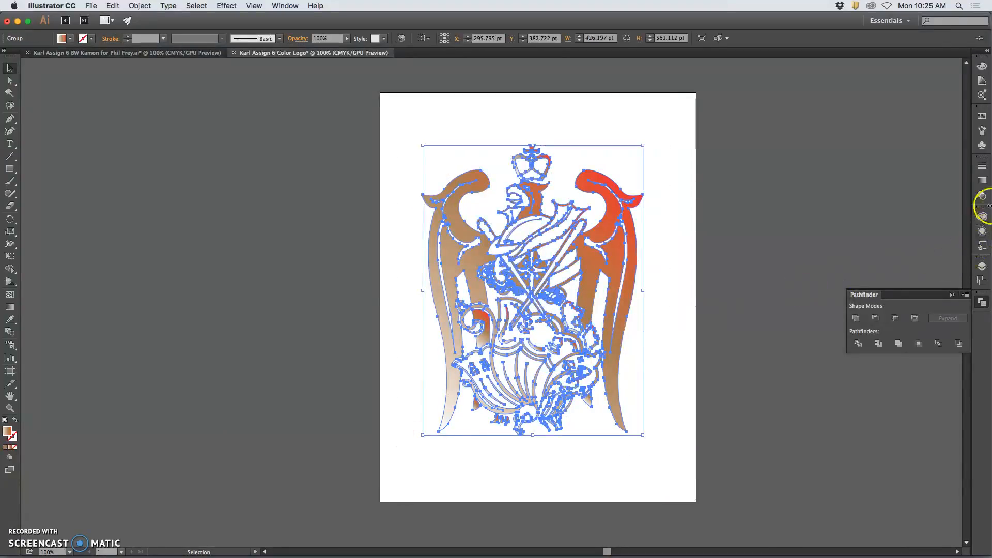
Set the crest gradient angle to 90° with the middle stop near 47.58%, after trying 120° and 0°.
left_click(982, 182)
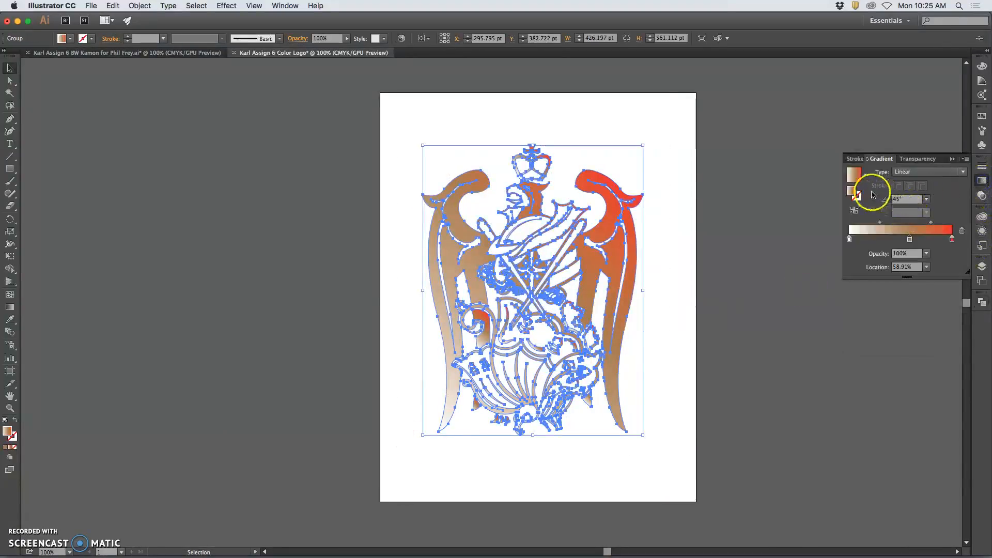
left_click(925, 200)
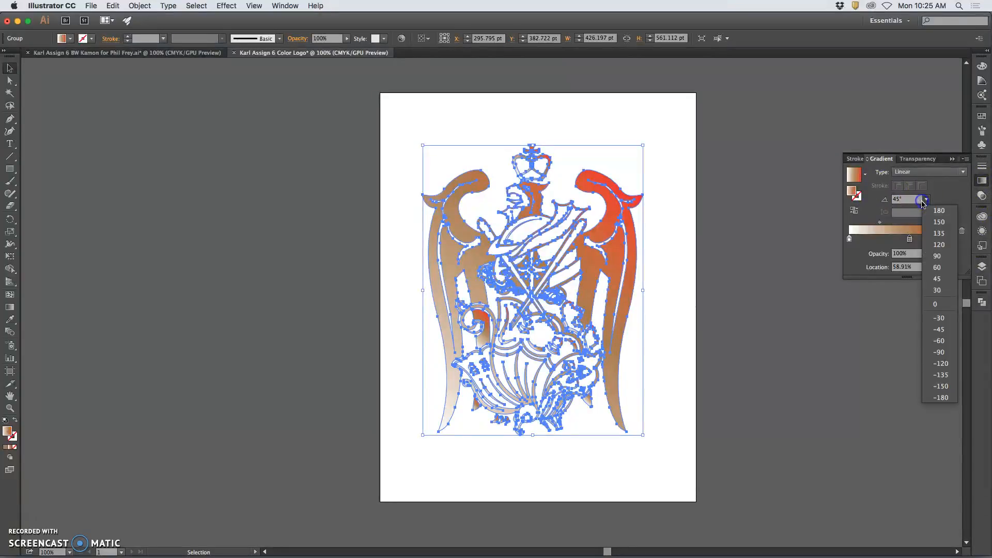
left_click(939, 247)
left_click_drag(910, 238, 890, 239)
left_click(926, 212)
left_click_drag(926, 211, 938, 303)
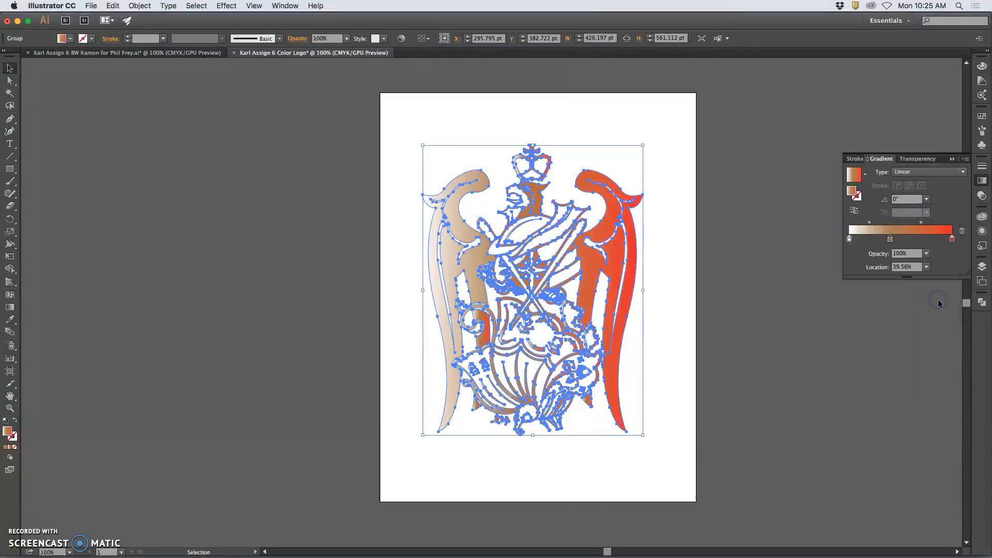
left_click(925, 200)
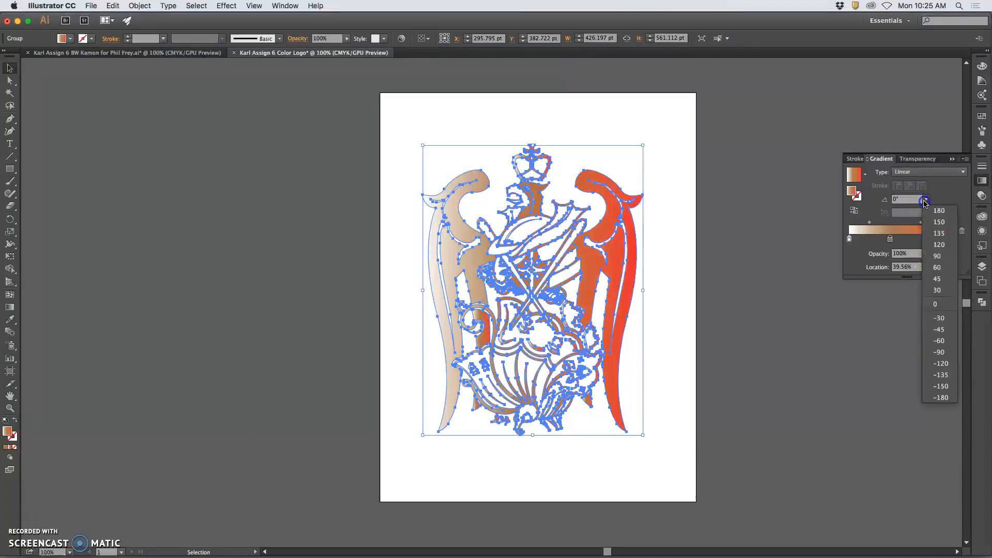
left_click(935, 256)
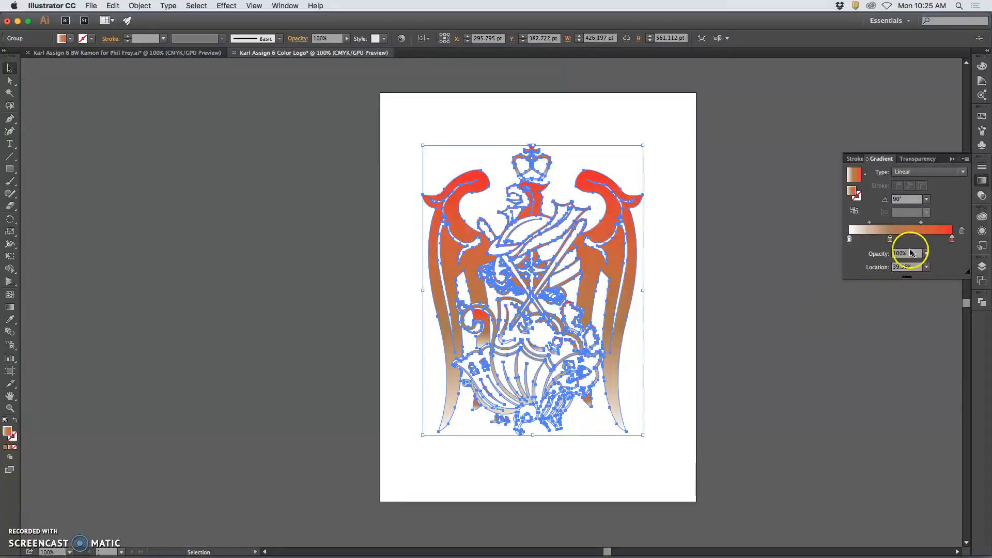
left_click_drag(879, 242, 902, 243)
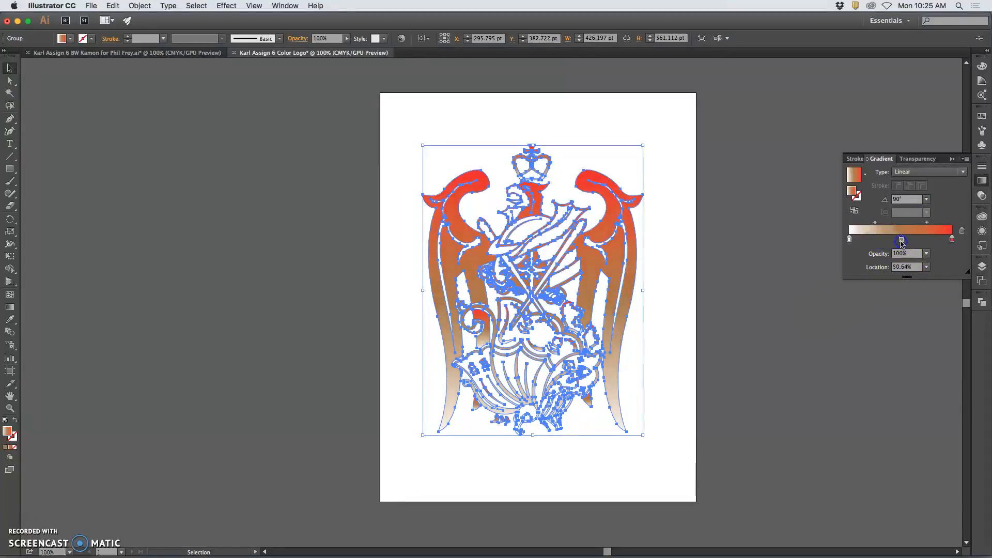
left_click(796, 262)
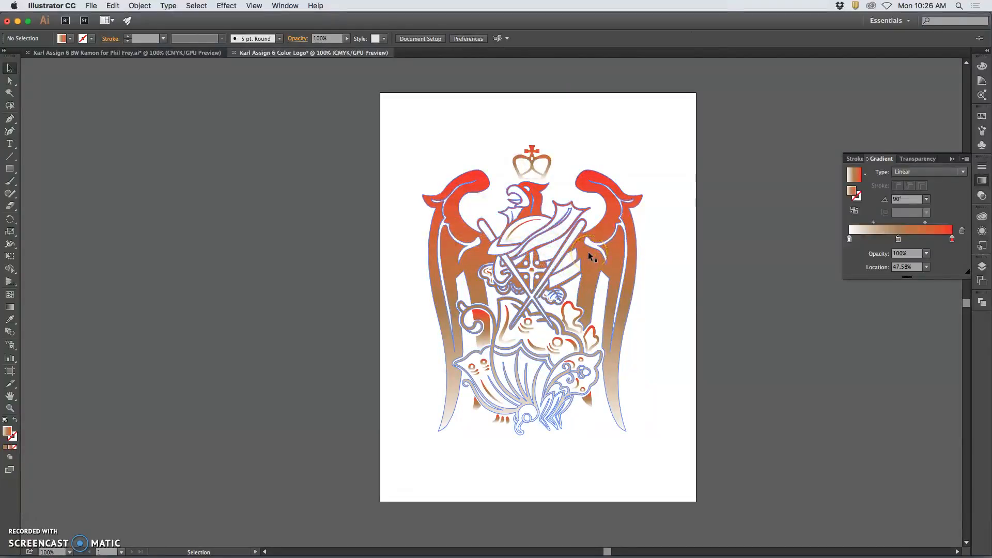
Zoom to 300% and select the red accent path beside the left scroll with Direct Selection.
key("super+equal")
key("super+equal")
key("super+equal")
scroll(451, 189, "up", 3)
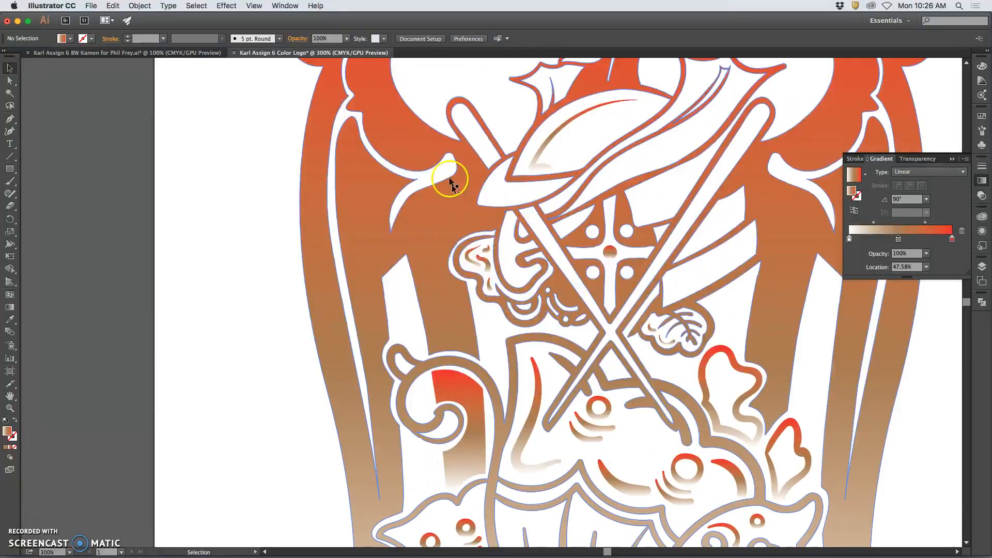
scroll(445, 234, "up", 5)
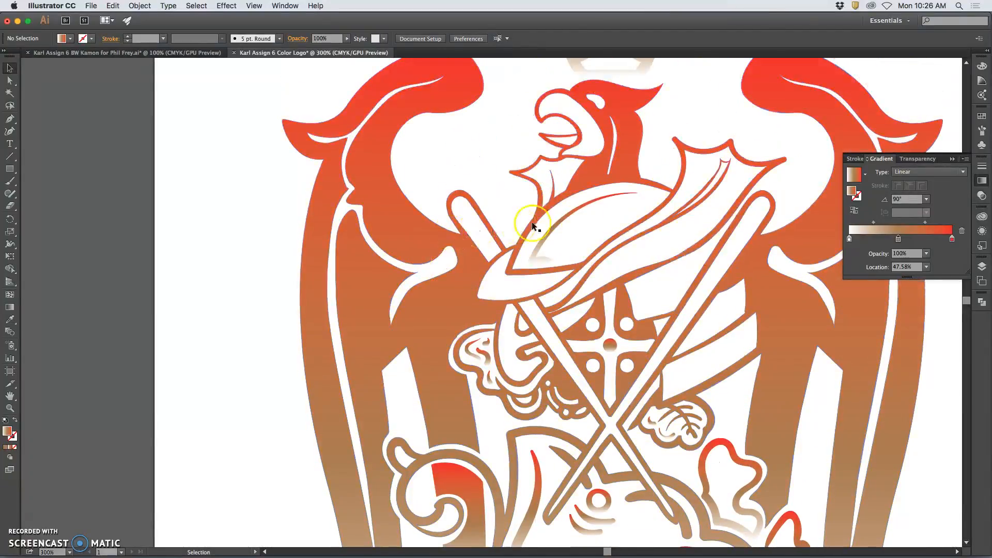
scroll(605, 225, "down", 15)
scroll(607, 228, "up", 10)
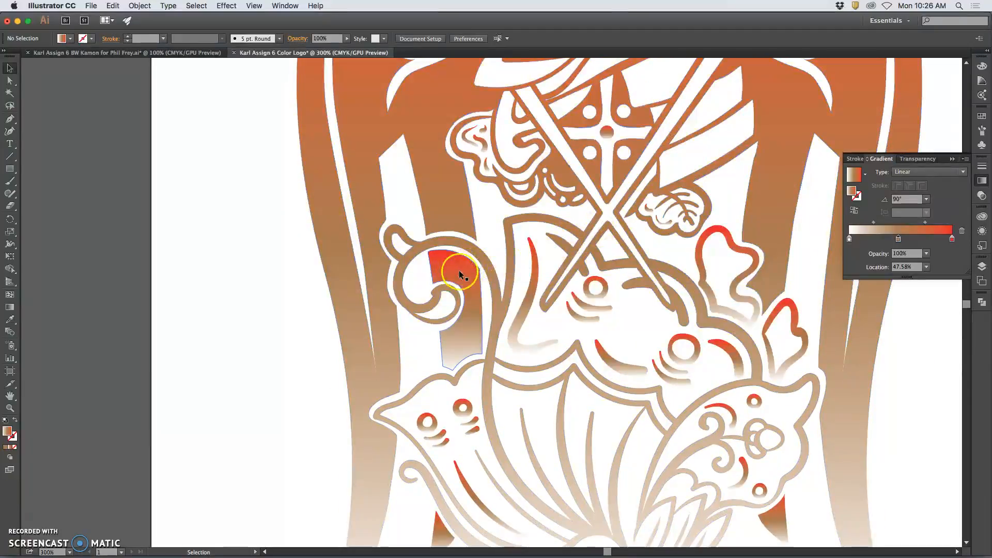
left_click(454, 270)
left_click(238, 299)
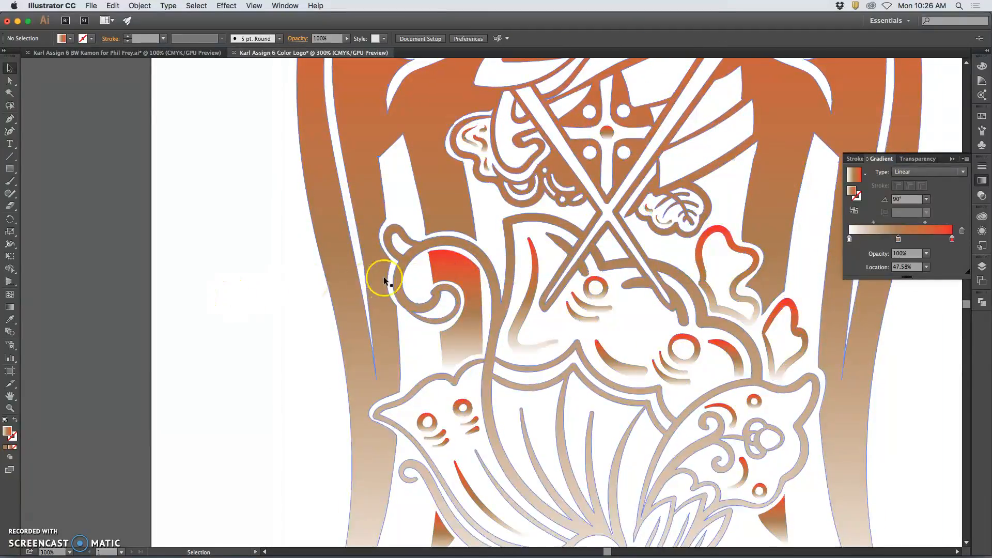
left_click(9, 80)
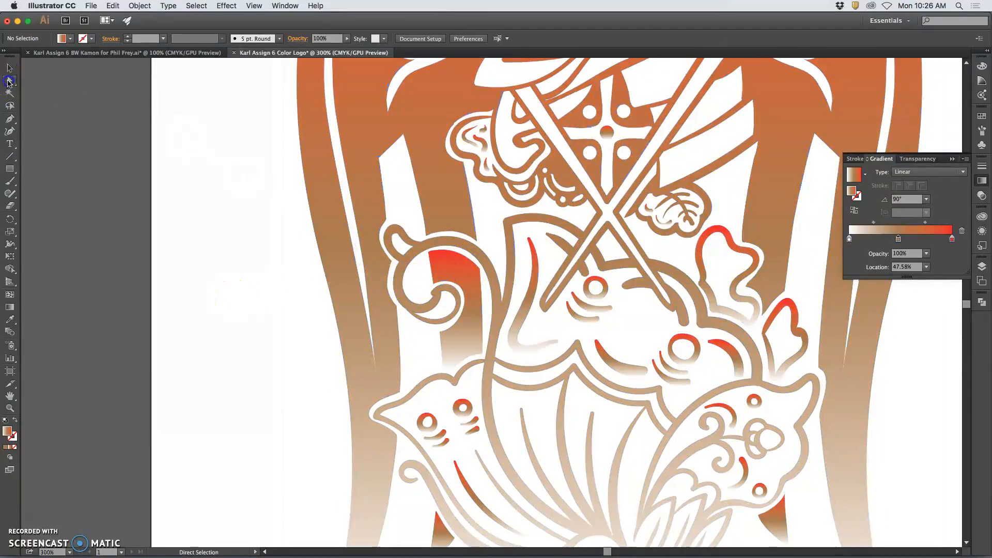
left_click(468, 278)
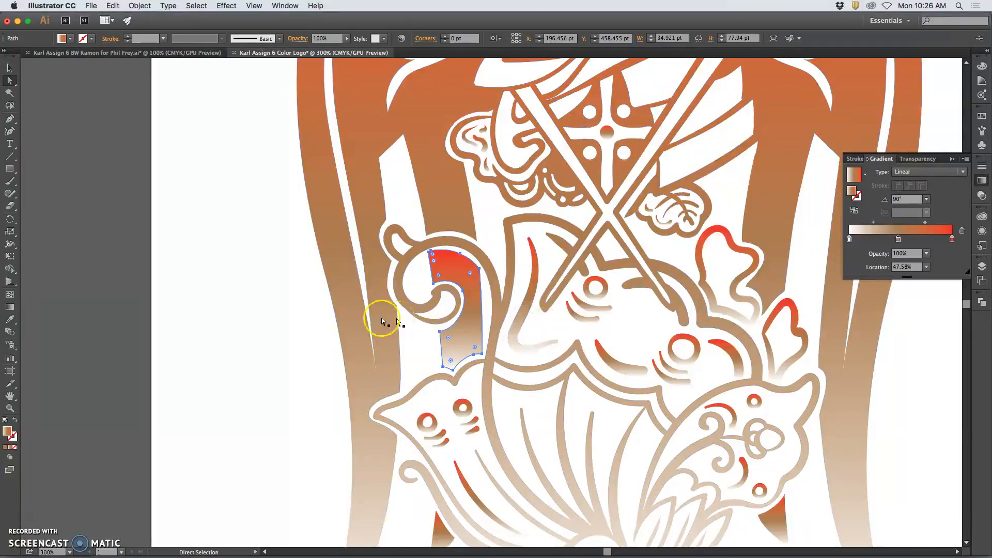
Zoom back out to 100% and marquee-select every path of the crest.
left_click(303, 324)
key("ctrl+minus")
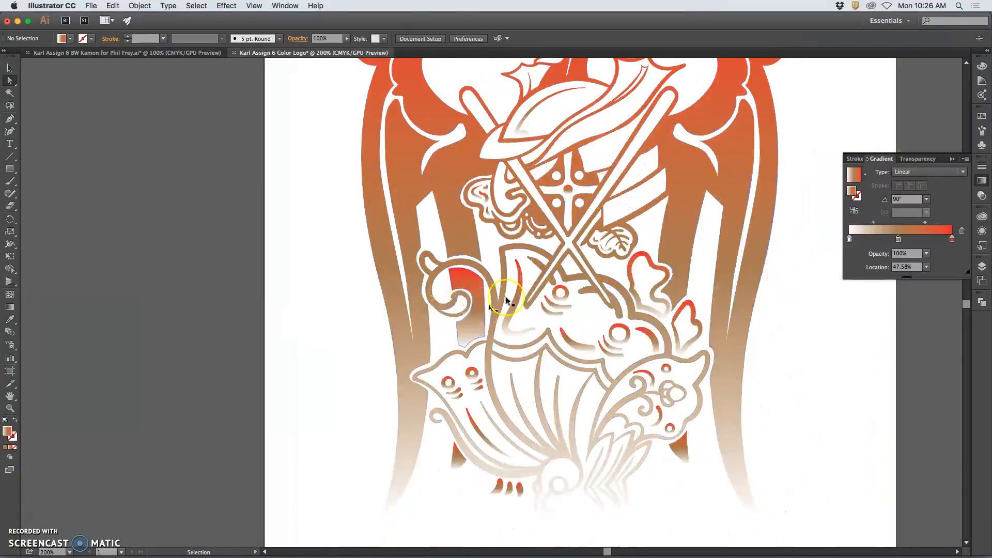
key("ctrl+minus")
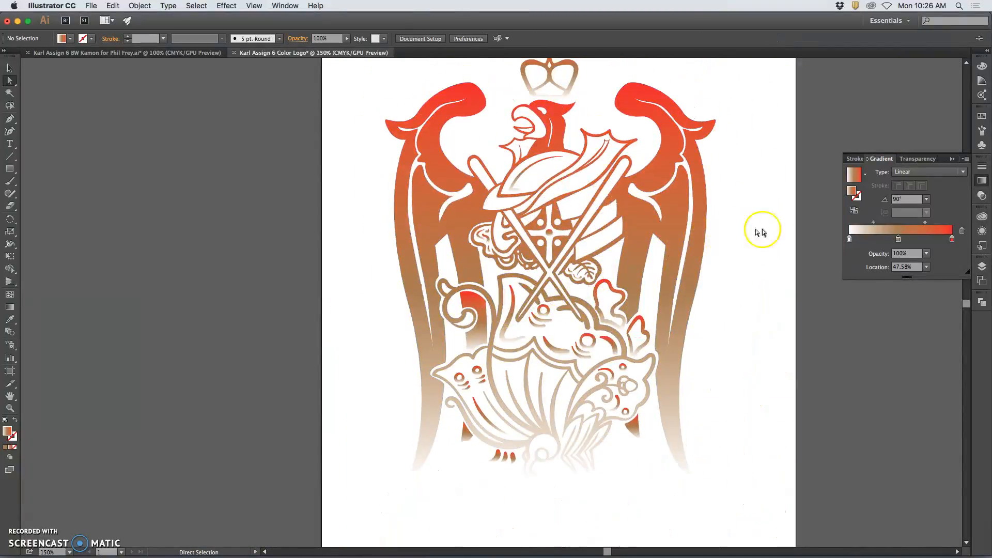
scroll(759, 229, "right", 3)
key("ctrl+minus")
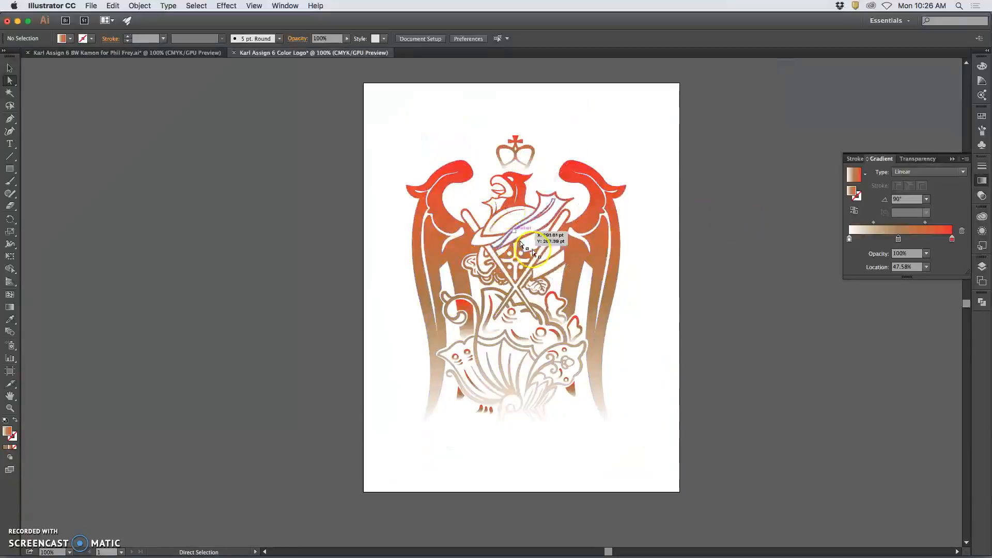
left_click_drag(640, 135, 401, 429)
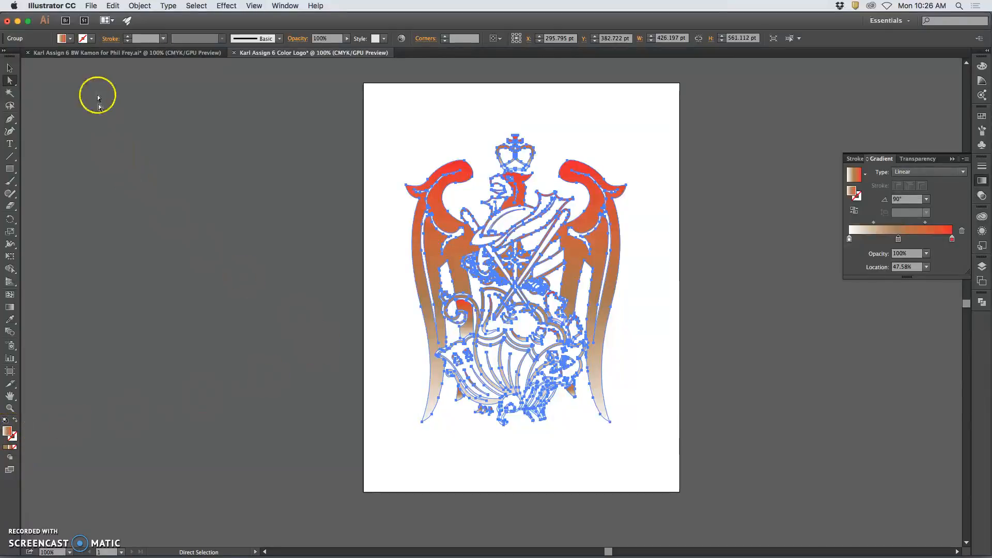
Fill all crest paths with the solid purple swatch, deselect, and zoom to 200%.
left_click(70, 39)
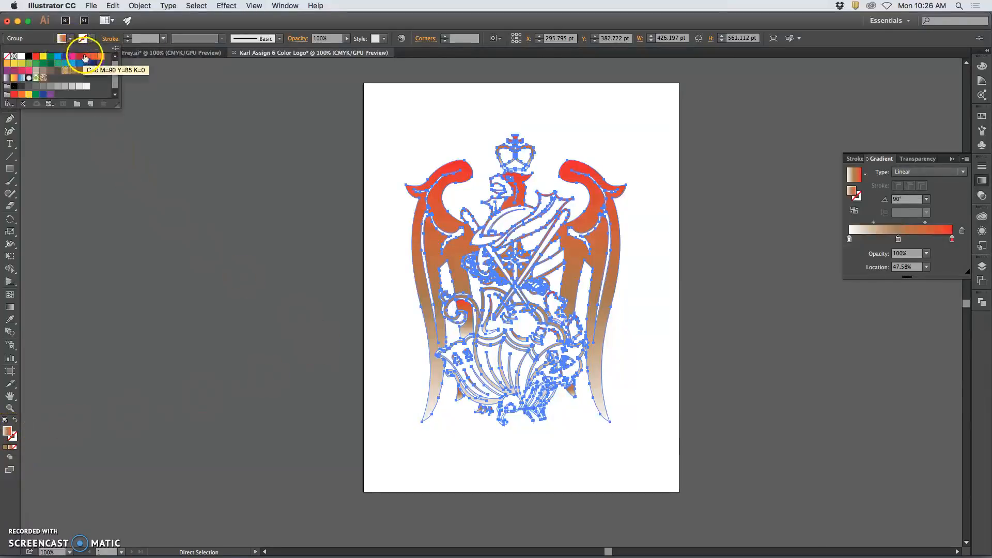
left_click(101, 70)
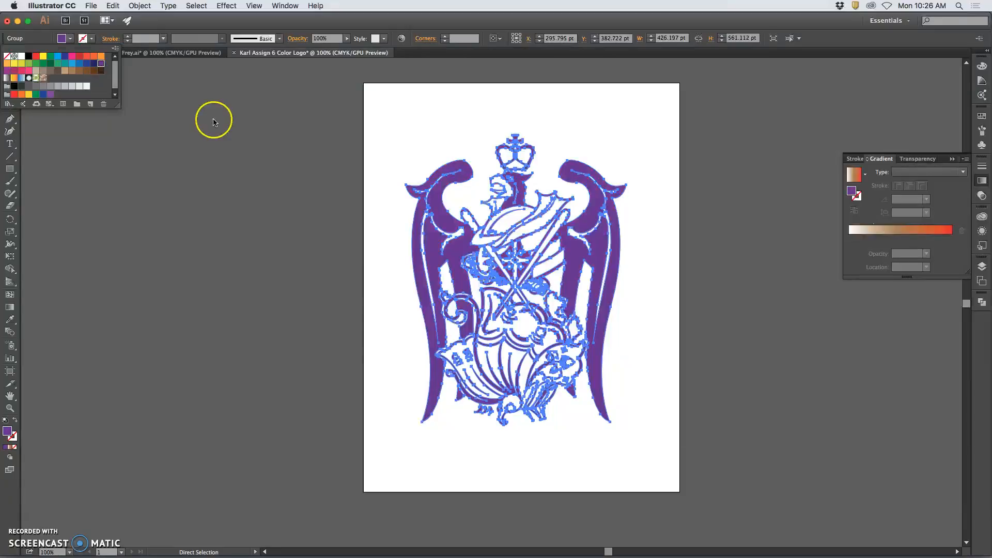
left_click(733, 384)
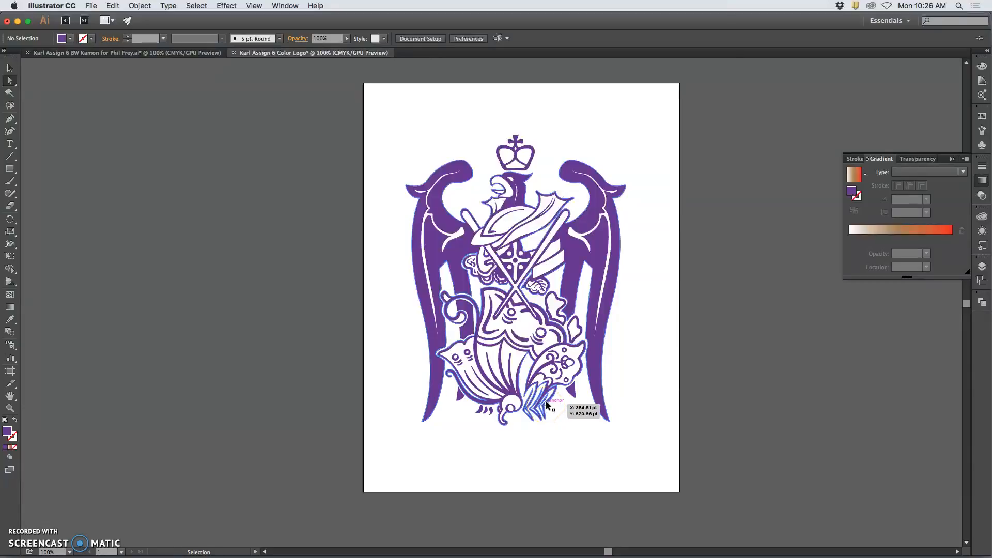
key("super+minus")
key("super+plus")
key("super+plus")
key("super+plus")
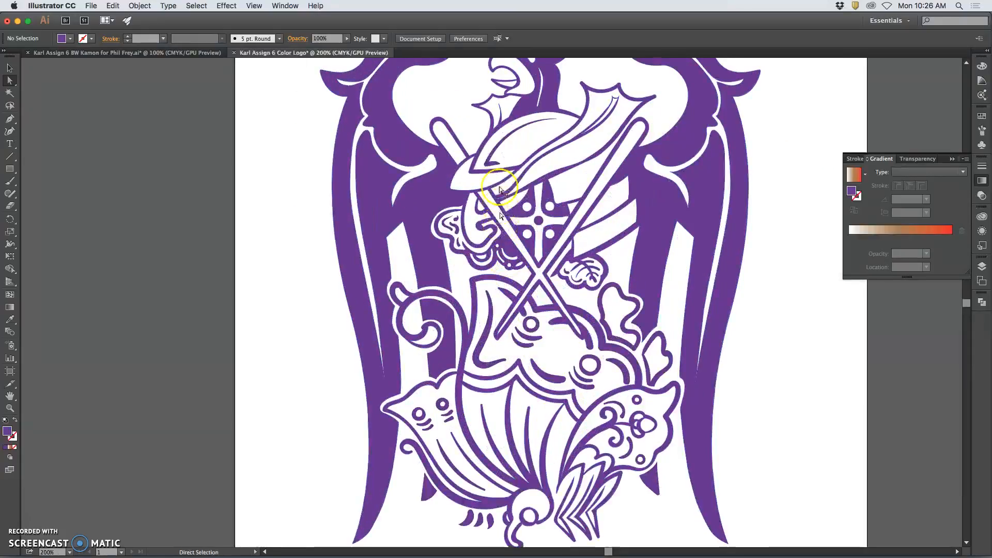
scroll(497, 176, "up", 3)
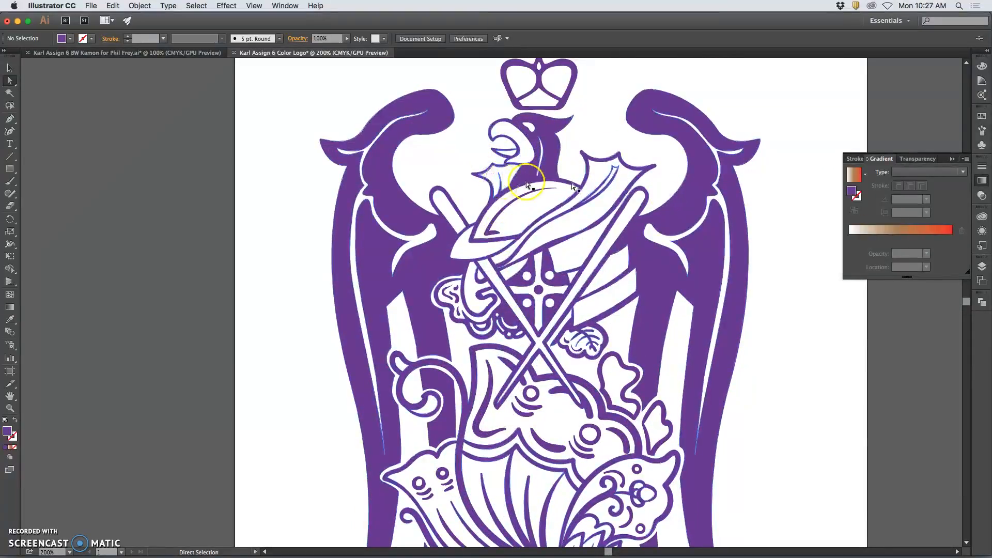
Lock Layer 1 and add a new Layer 2 below it, then pick the Pencil tool.
left_click(984, 268)
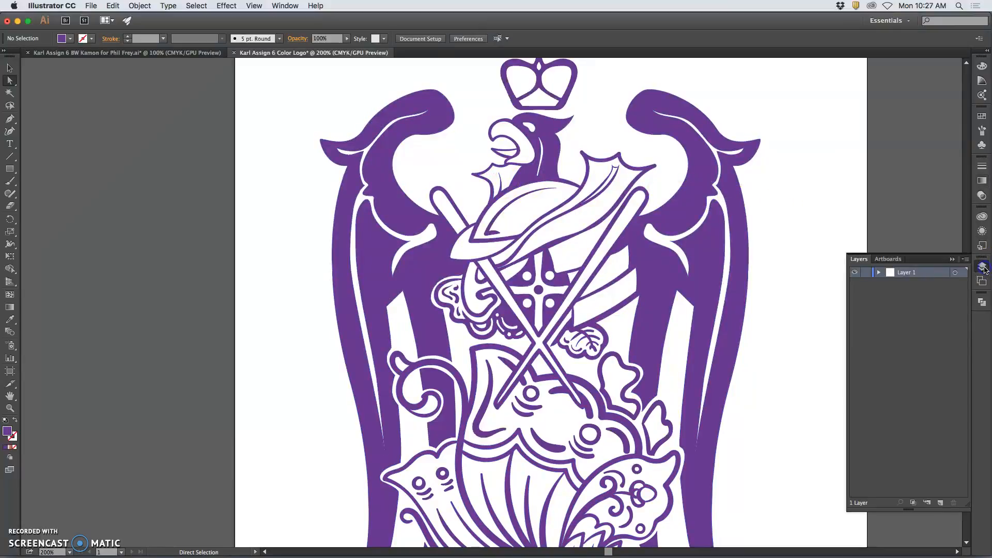
left_click(867, 273)
left_click(940, 503)
left_click(913, 300)
left_click_drag(902, 284, 905, 298)
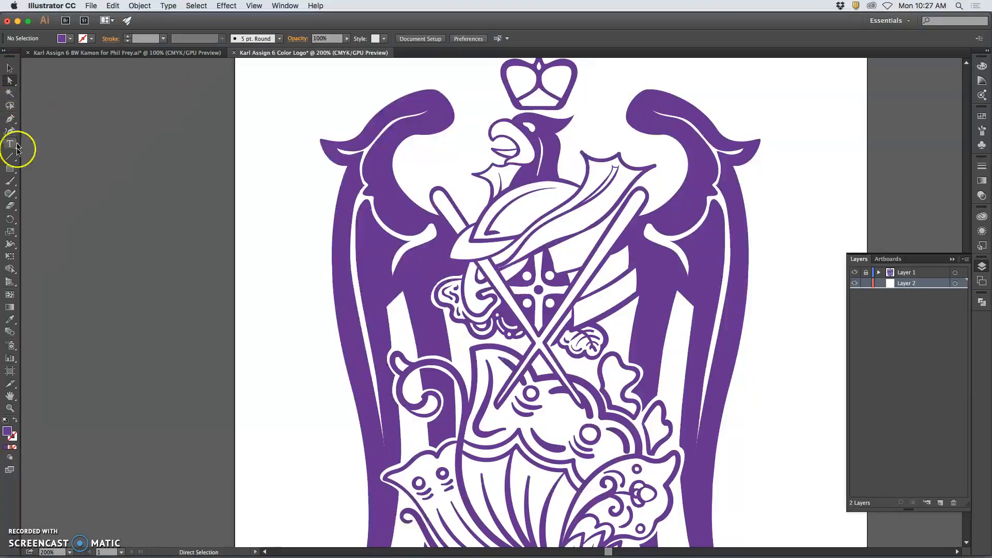
left_click_drag(12, 197, 42, 204)
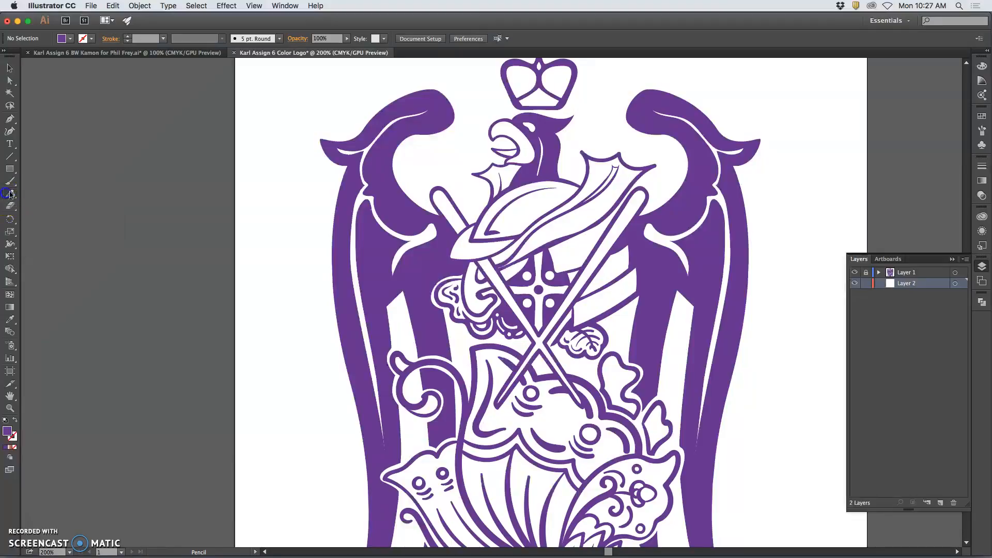
Set the Pencil Tool fidelity to the middle setting and confirm the options.
double_click(10, 198)
left_click(576, 216)
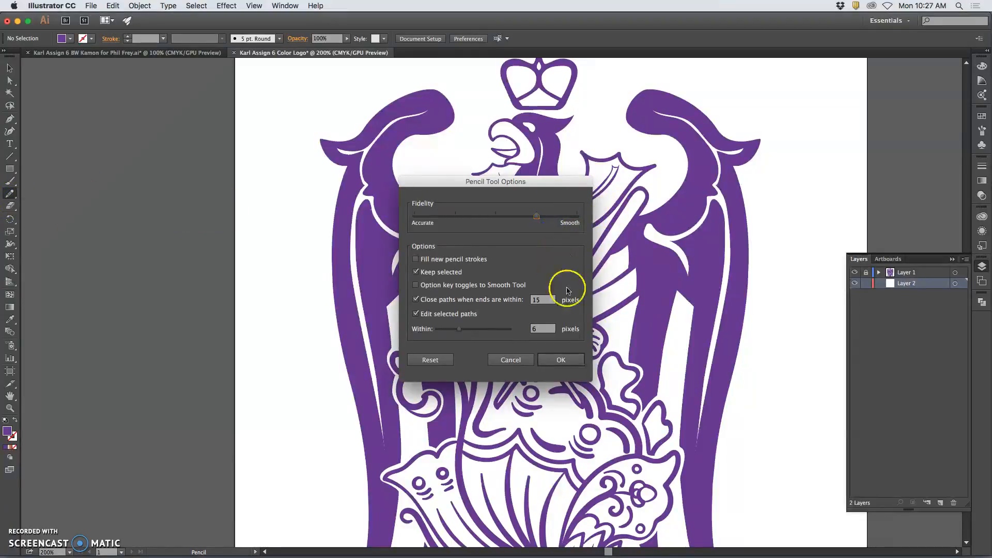
left_click_drag(536, 217, 506, 222)
left_click(561, 360)
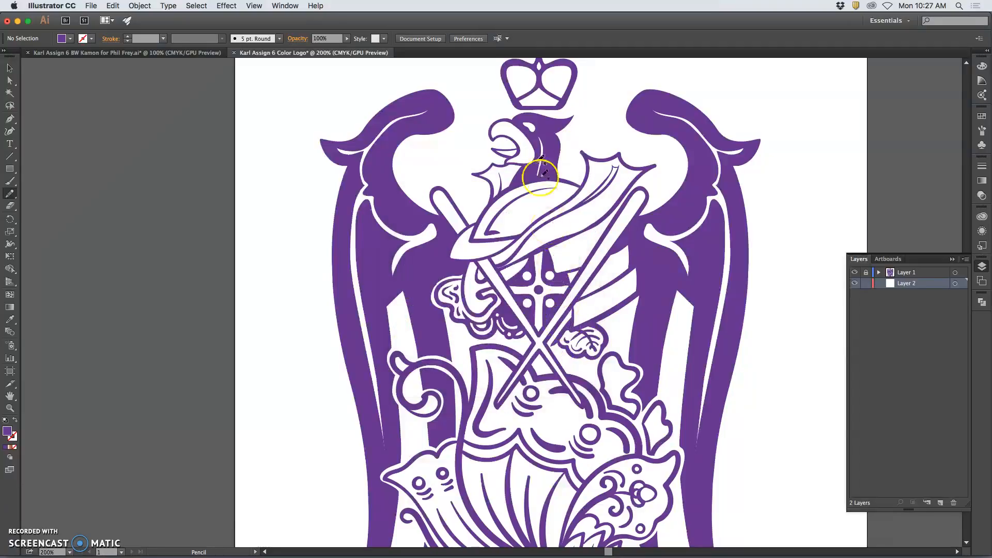
Zoom to 400% and draw a closed pencil path around the bird's beak.
key("super+equal")
key("super+equal")
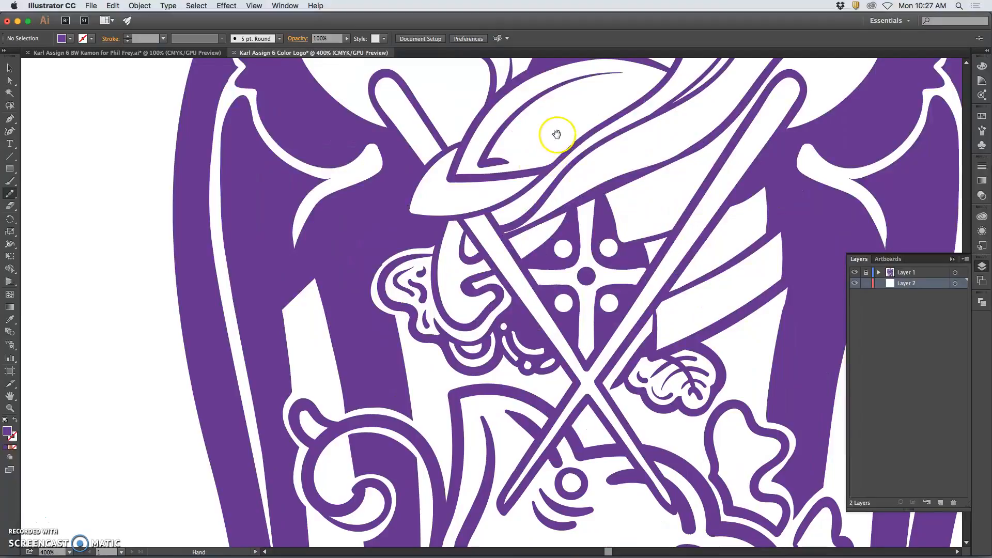
scroll(543, 155, "up", 8)
left_click_drag(513, 179, 514, 179)
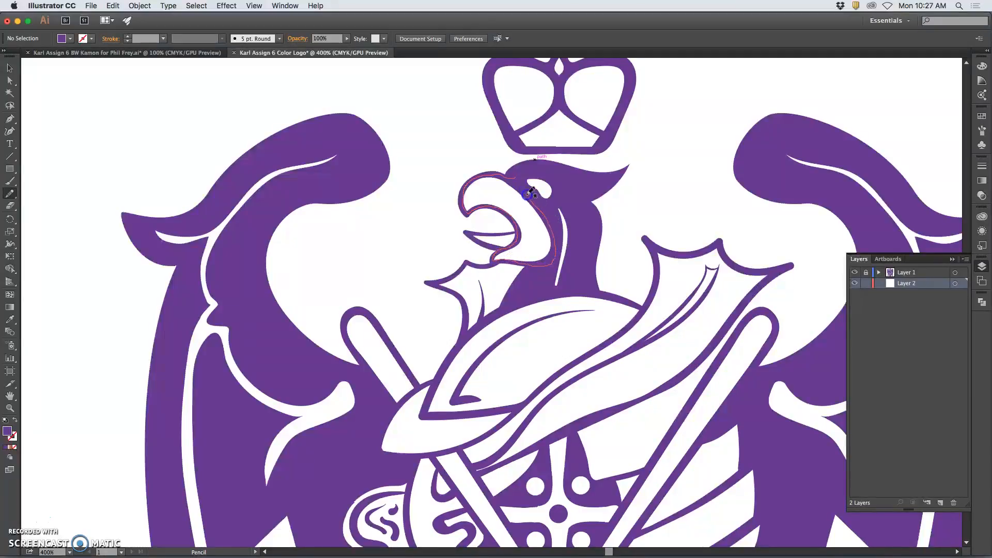
left_click_drag(521, 176, 519, 178)
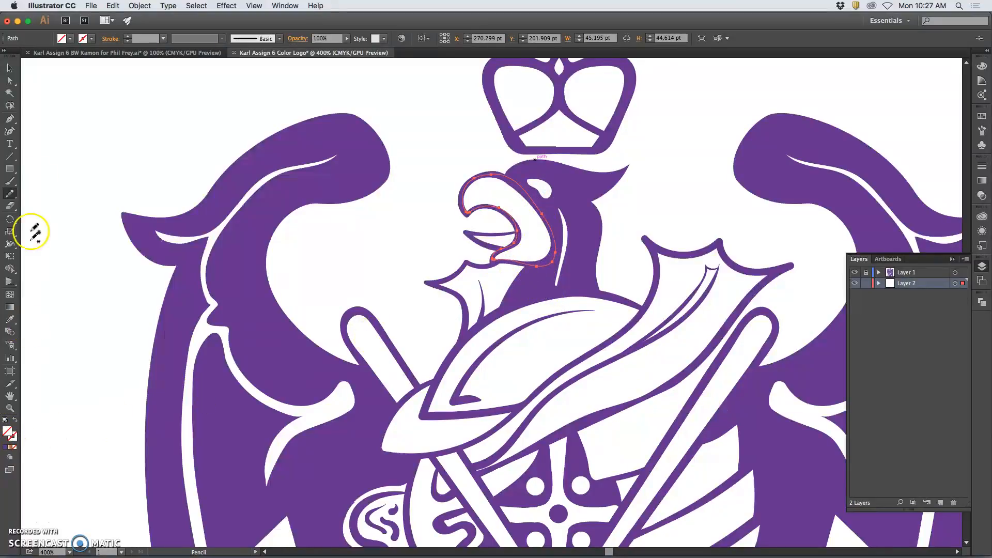
Fill the traced beak with a yellow swatch, after trying orange, and deselect it.
left_click(71, 37)
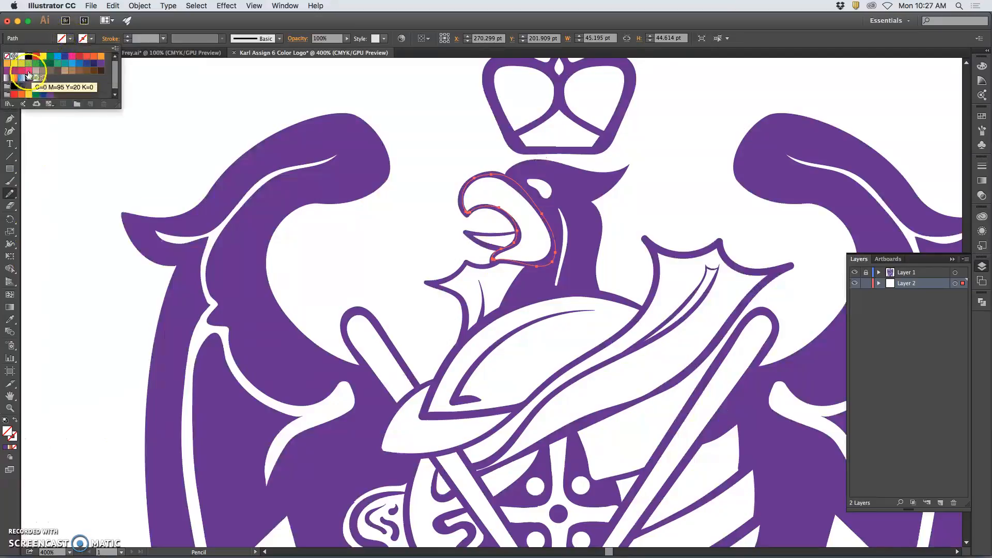
left_click(9, 67)
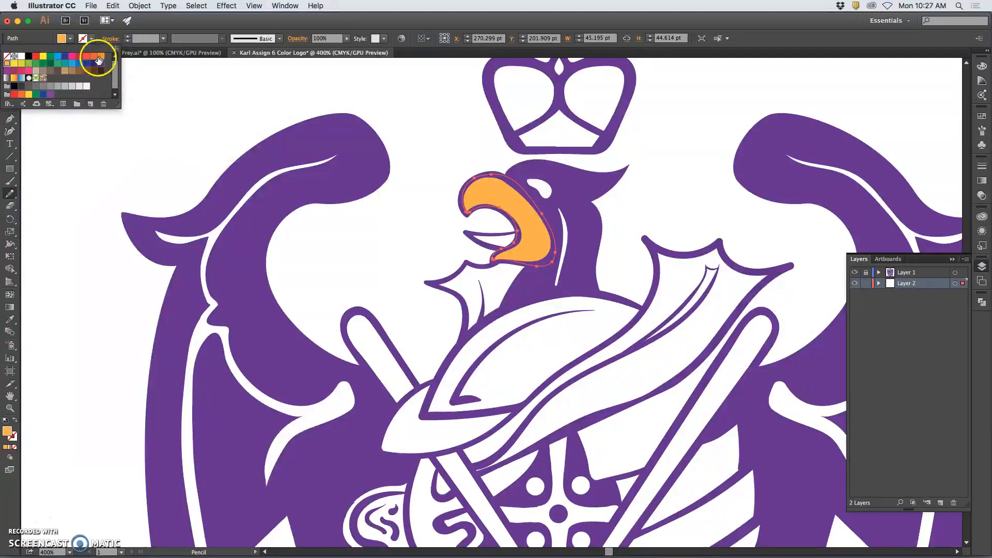
left_click(45, 57)
left_click(29, 94)
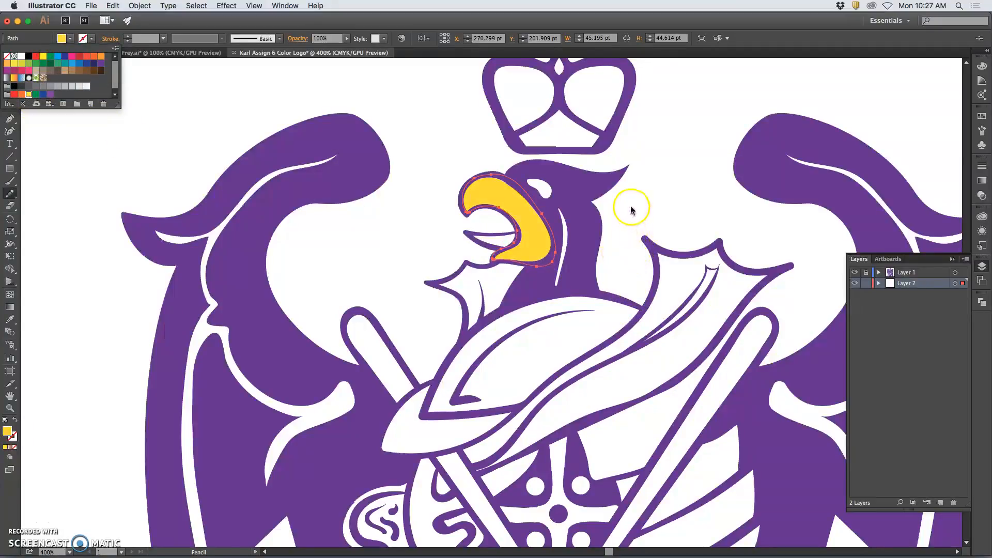
left_click(634, 169)
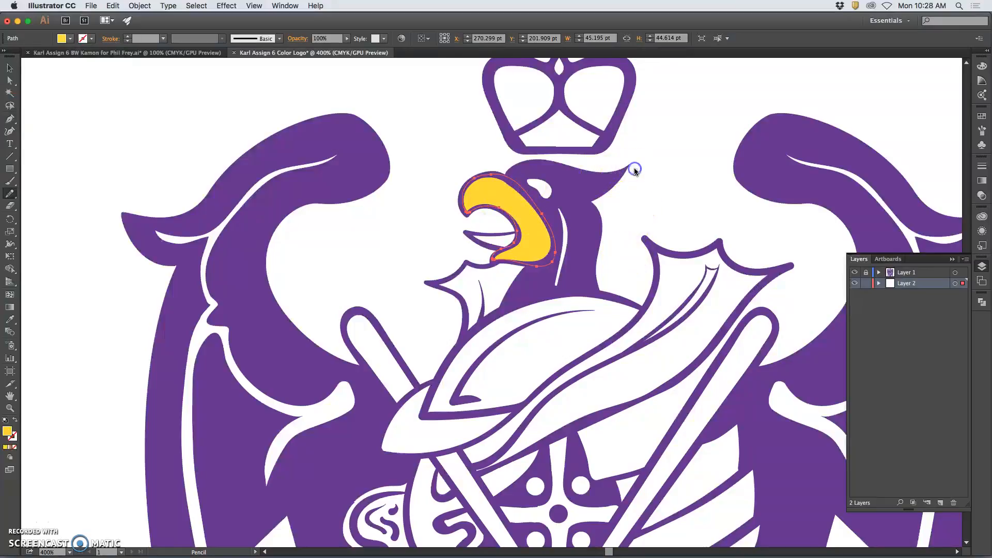
left_click(185, 110, "super")
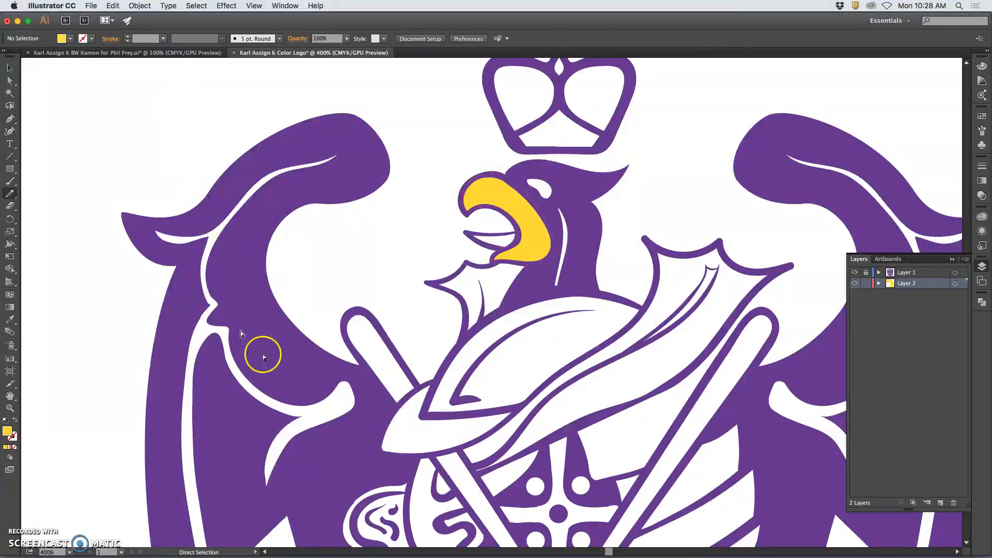
Zoom in and toggle Layer 1's visibility to check the yellow beak, then zoom out.
key("super+equal")
key("super+equal")
key("super+equal")
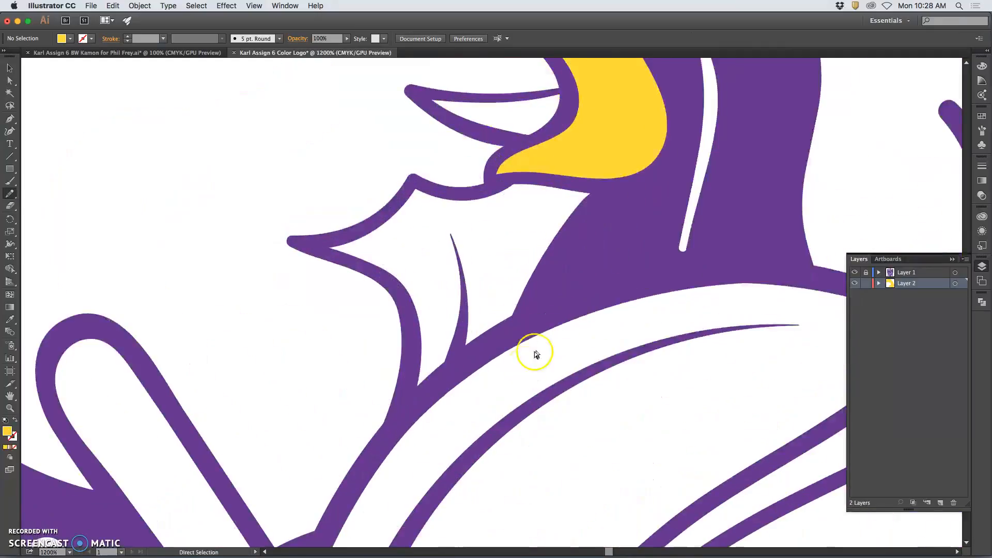
left_click_drag(599, 222, 548, 328)
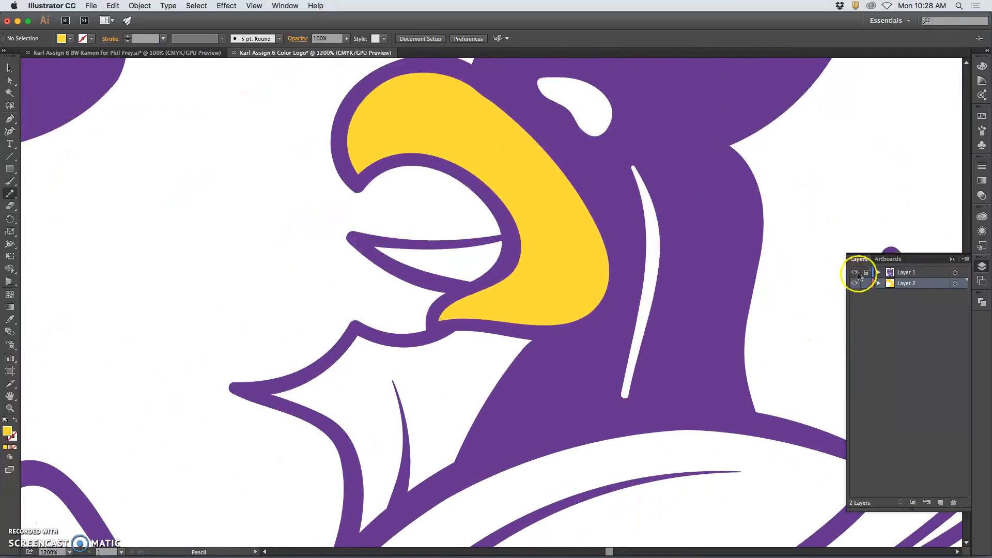
left_click(856, 273)
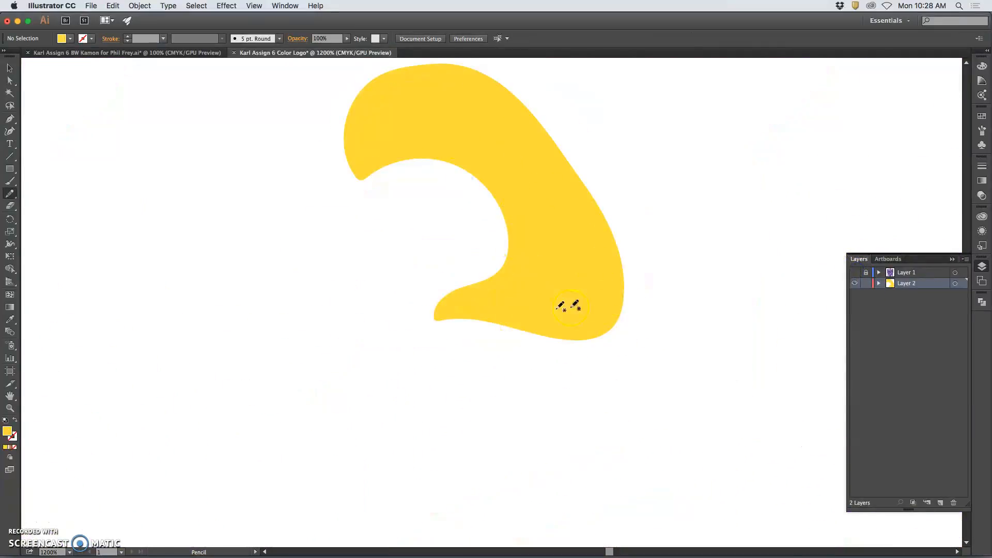
left_click(855, 272)
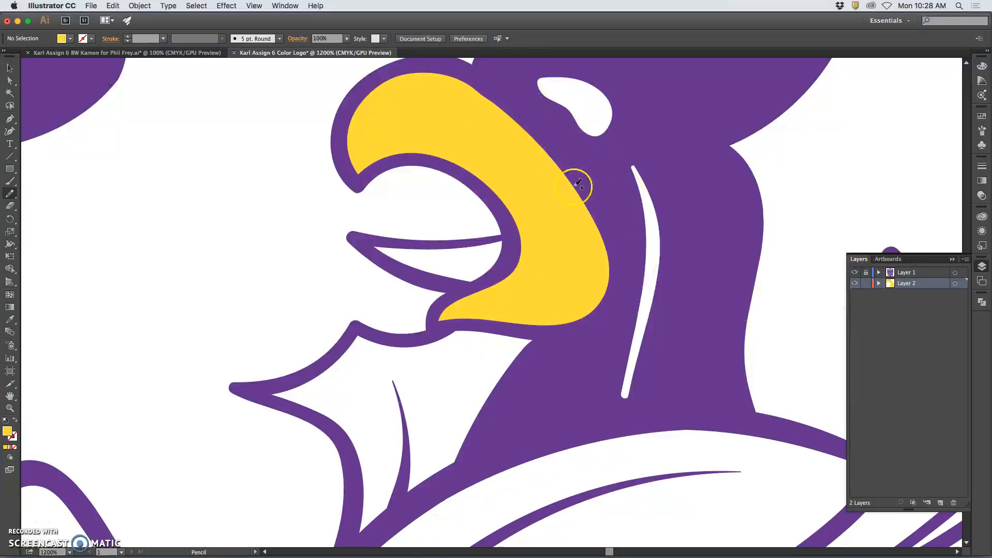
key("super+minus")
key("super+minus")
key("super+minus")
key("super+minus")
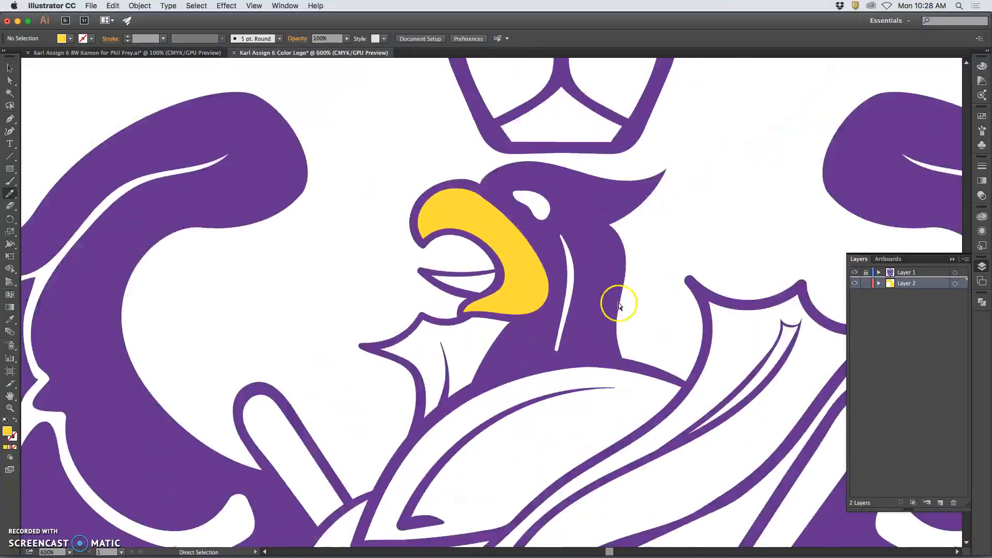
Pencil a closed path around the central cross and apply the current yellow fill.
scroll(654, 332, "down", 5)
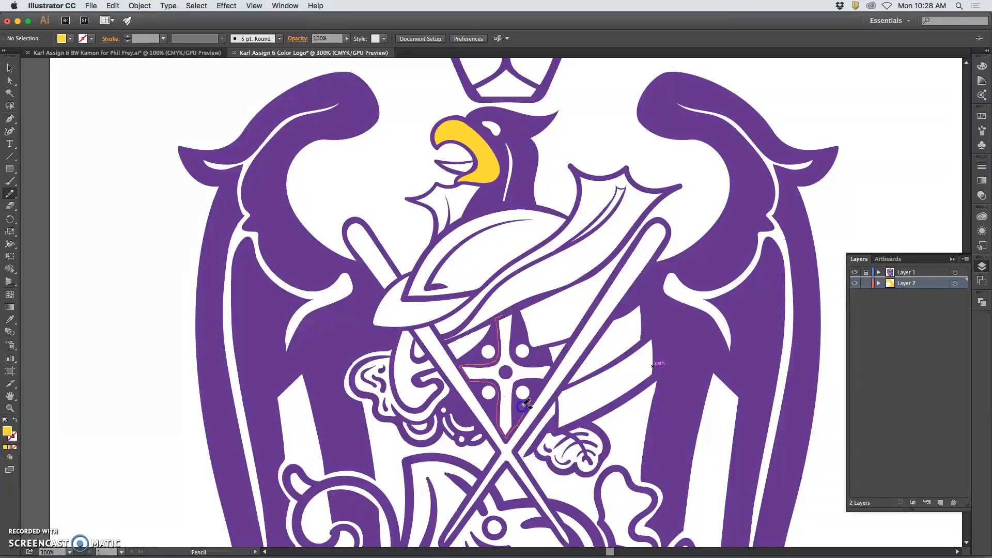
left_click_drag(519, 393, 522, 386)
left_click_drag(516, 309, 514, 319)
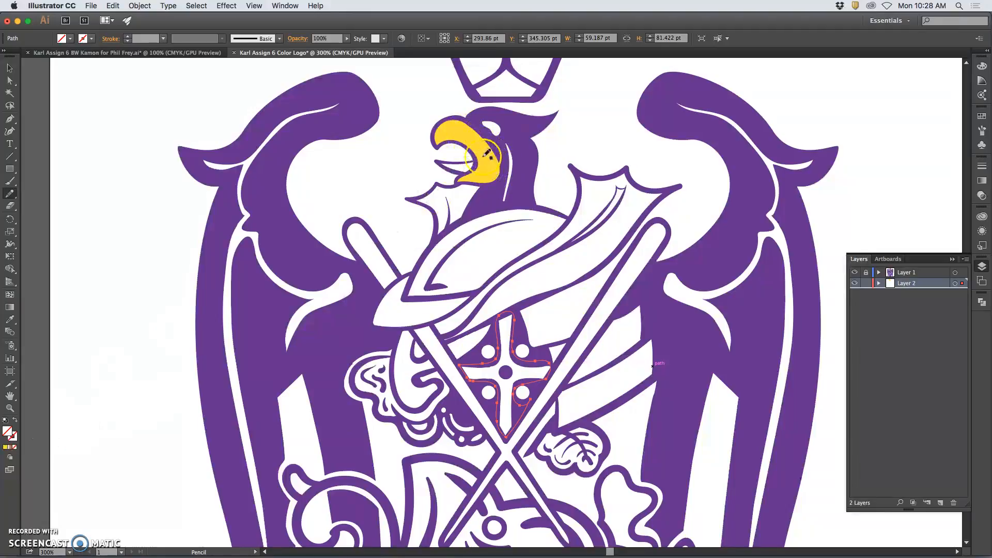
left_click(7, 447)
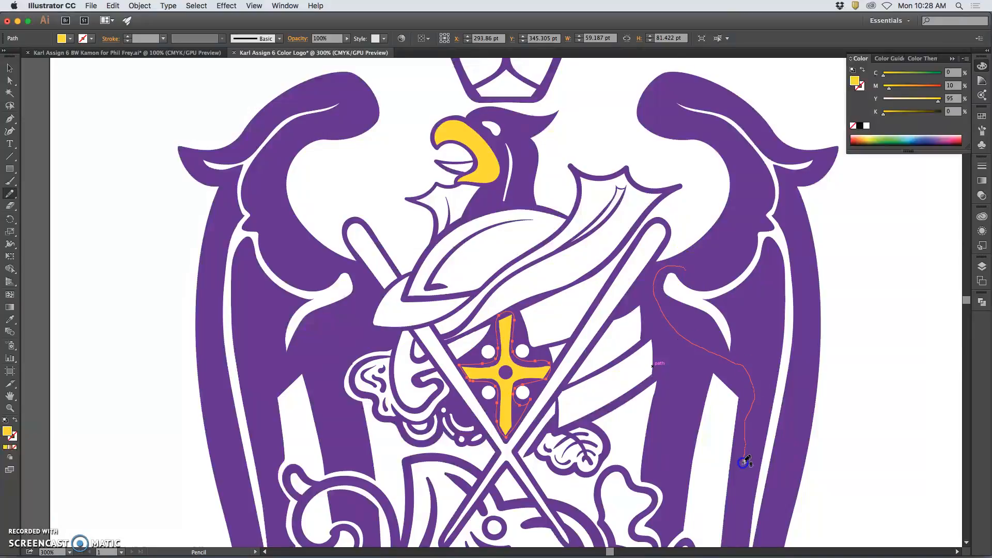
Pencil a highlight shape inside the right wing, fill it light blue, and zoom to 200%.
mouse_move(775, 483)
left_mouse_down()
mouse_move(797, 413)
mouse_move(801, 237)
left_mouse_up()
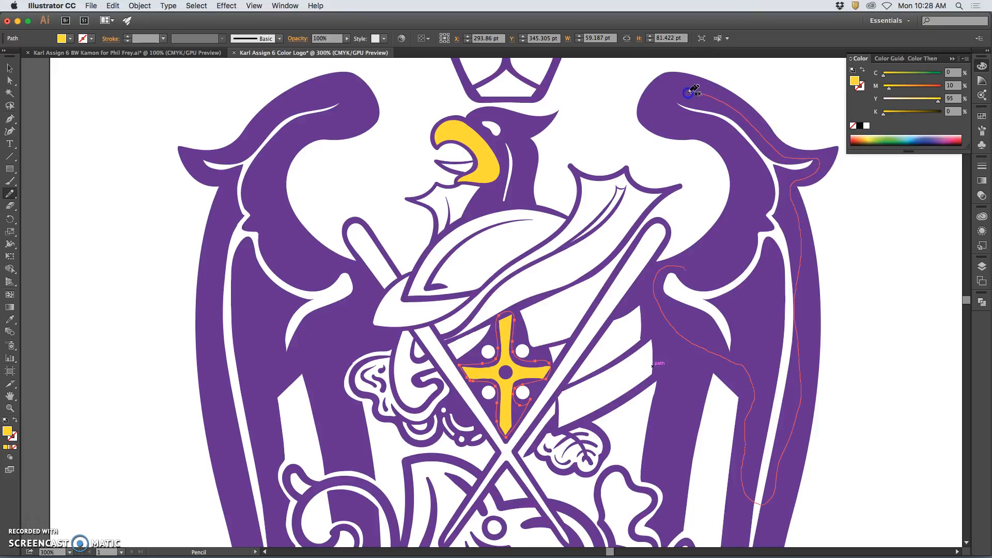
left_click_drag(689, 270, 690, 269)
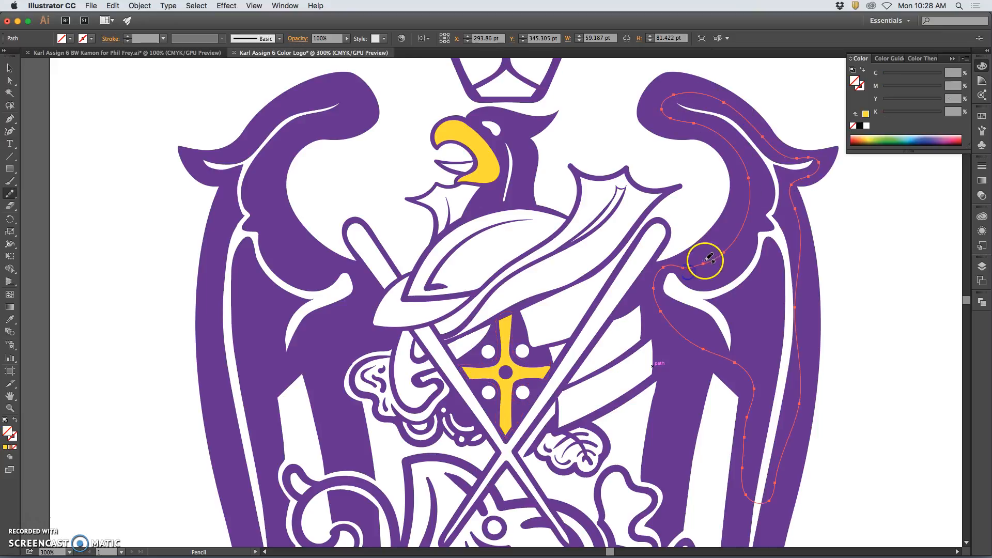
left_click(867, 117)
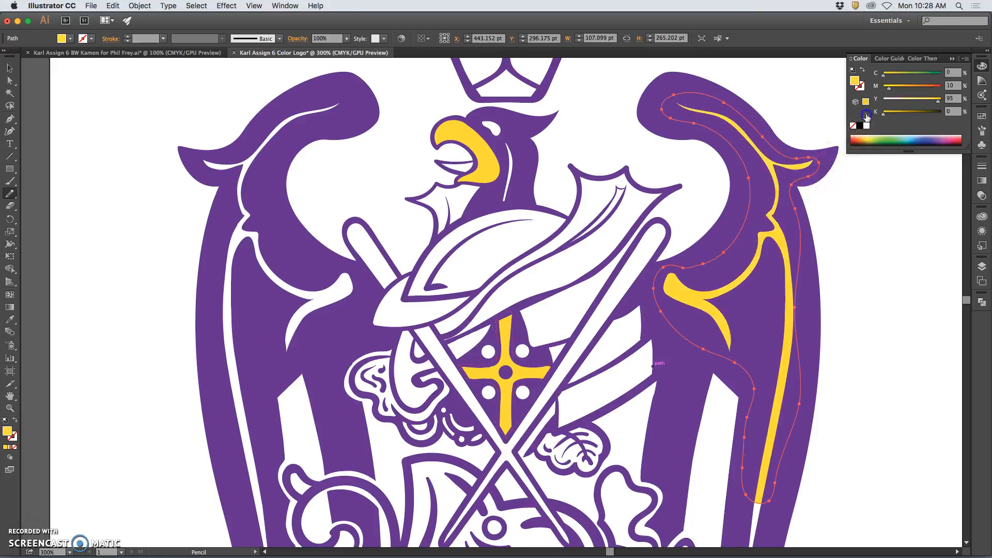
mouse_move(884, 111)
left_mouse_down()
mouse_move(917, 118)
mouse_move(920, 88)
mouse_move(932, 88)
left_mouse_up()
left_click(868, 136)
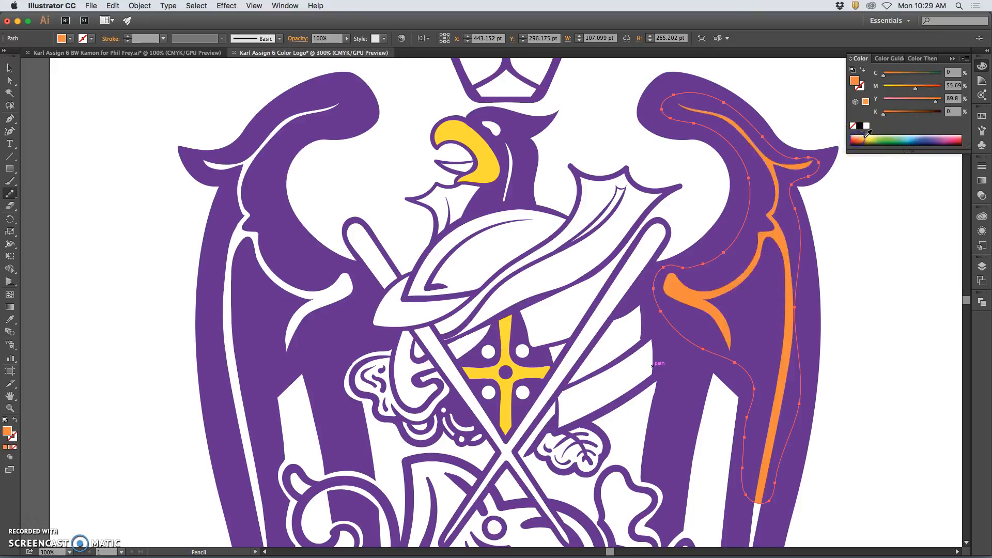
left_click(861, 142)
left_click(862, 140)
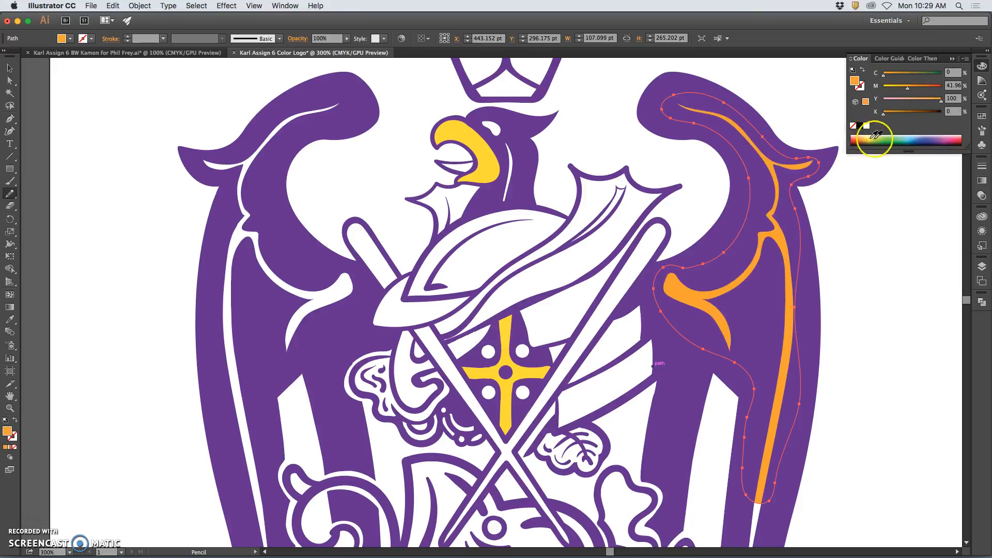
left_click(914, 138)
left_click_drag(914, 137, 910, 136)
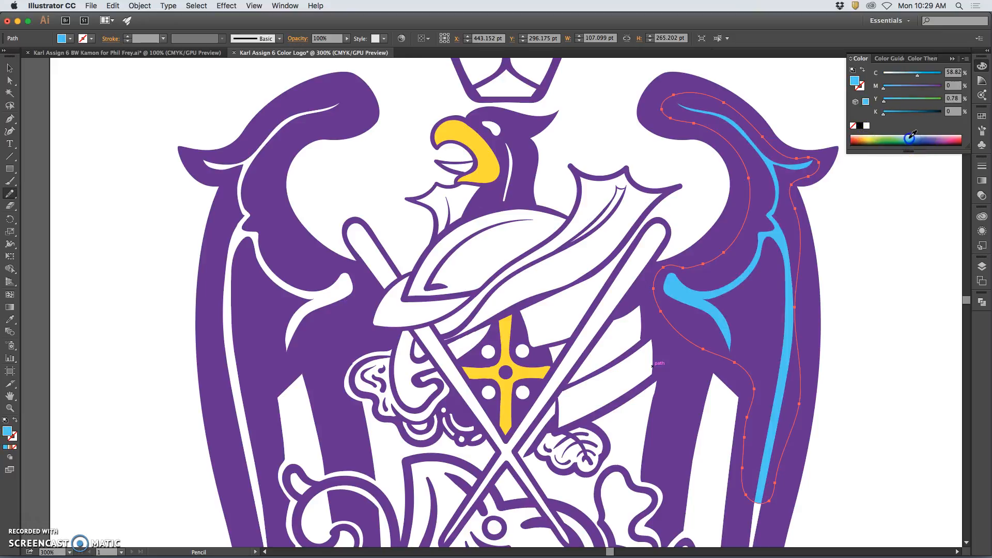
key("super")
key("super+minus")
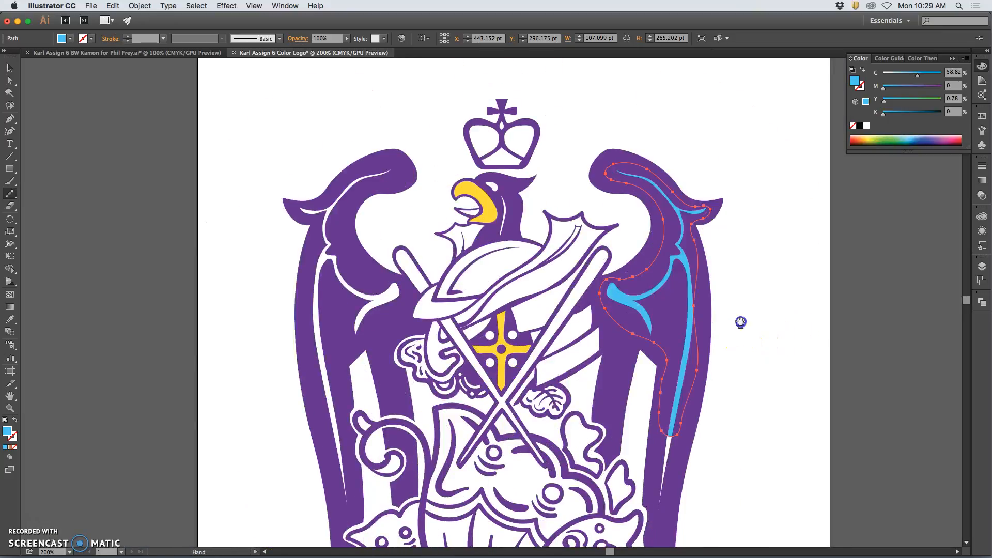
Extend the blue right-wing highlight and pencil a highlight shape along the left wing.
left_click_drag(740, 321, 730, 234)
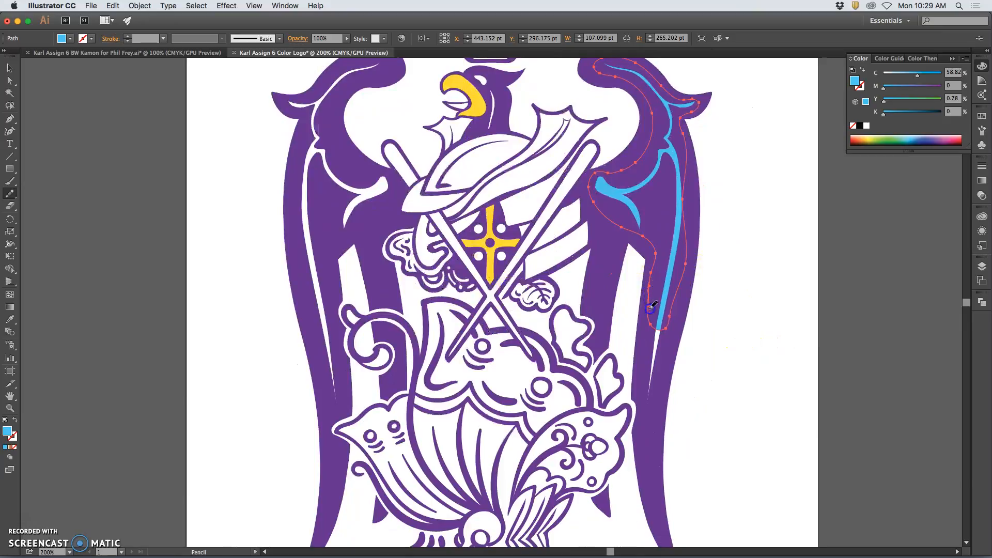
left_click_drag(670, 324, 670, 326)
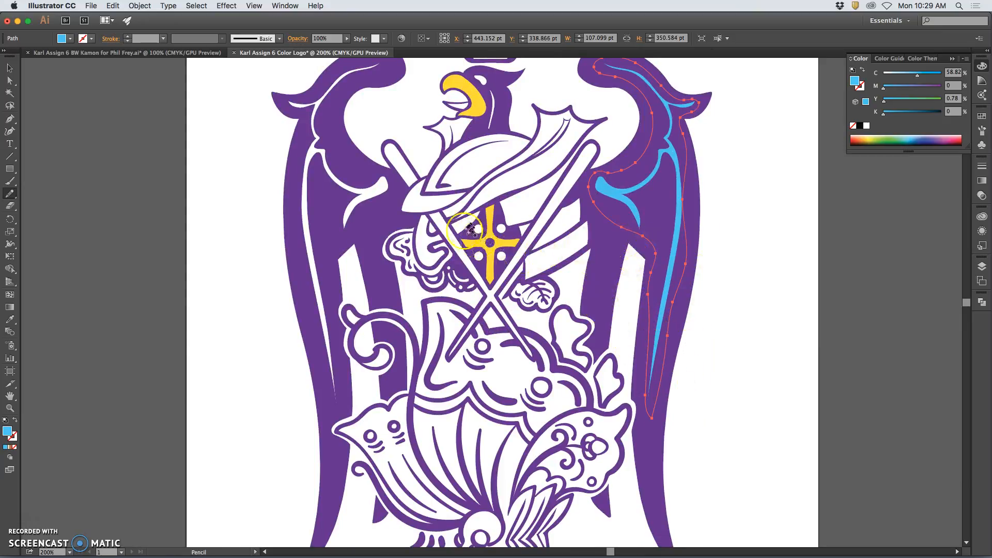
left_click_drag(329, 120, 346, 88)
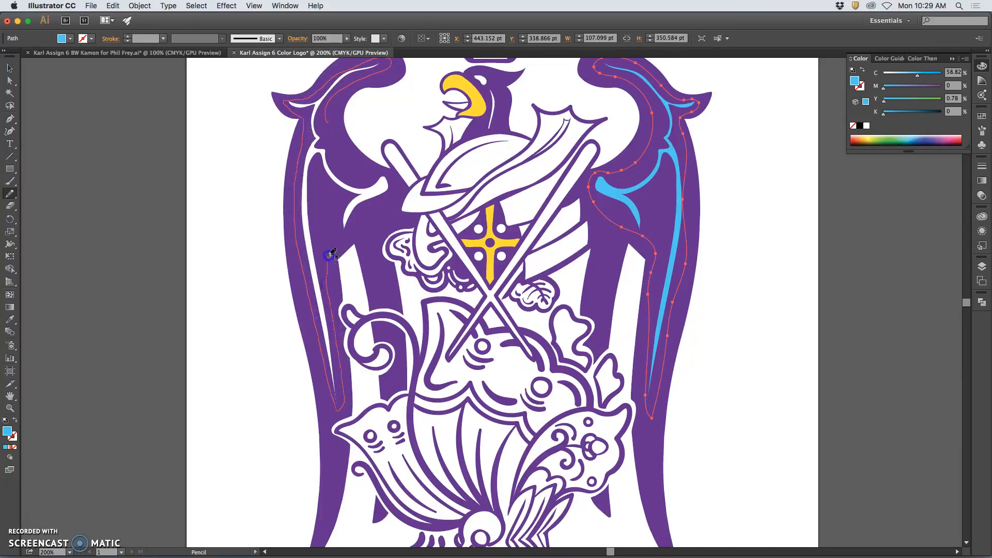
mouse_move(383, 169)
left_mouse_down()
mouse_move(336, 149)
mouse_move(331, 122)
left_mouse_up()
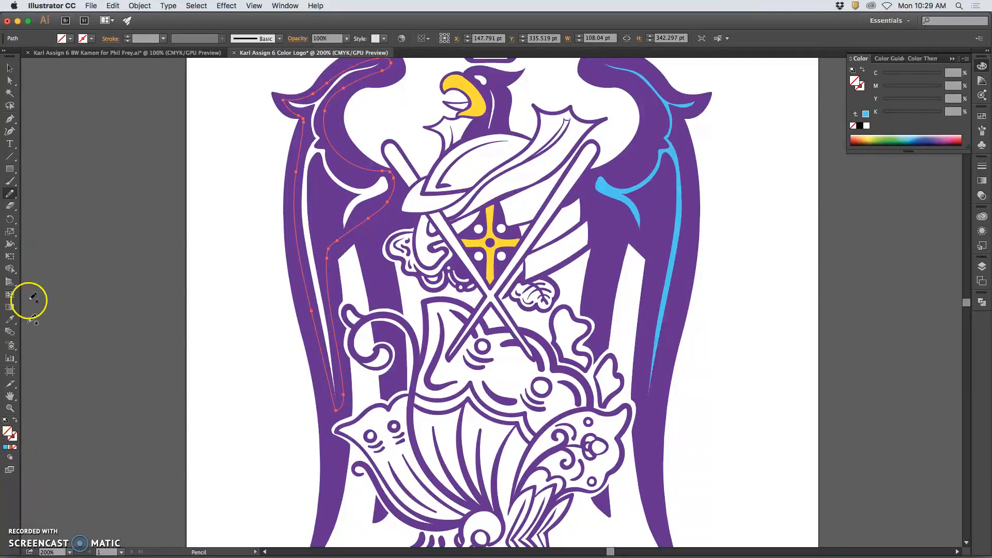
Color the left wing highlight magenta (C36.47 M100 Y29.8 K6.27), after first sampling the blue.
left_click(11, 321)
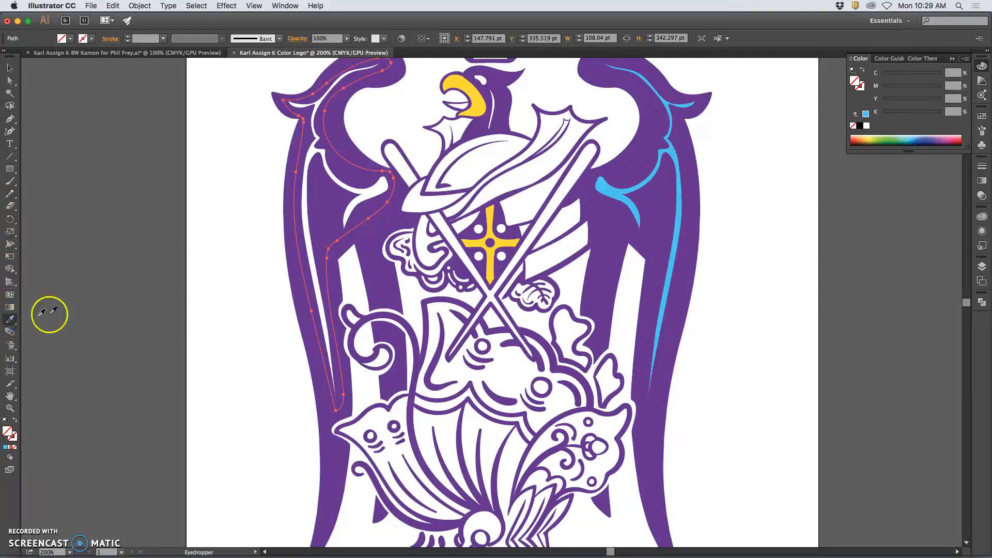
left_click(606, 186)
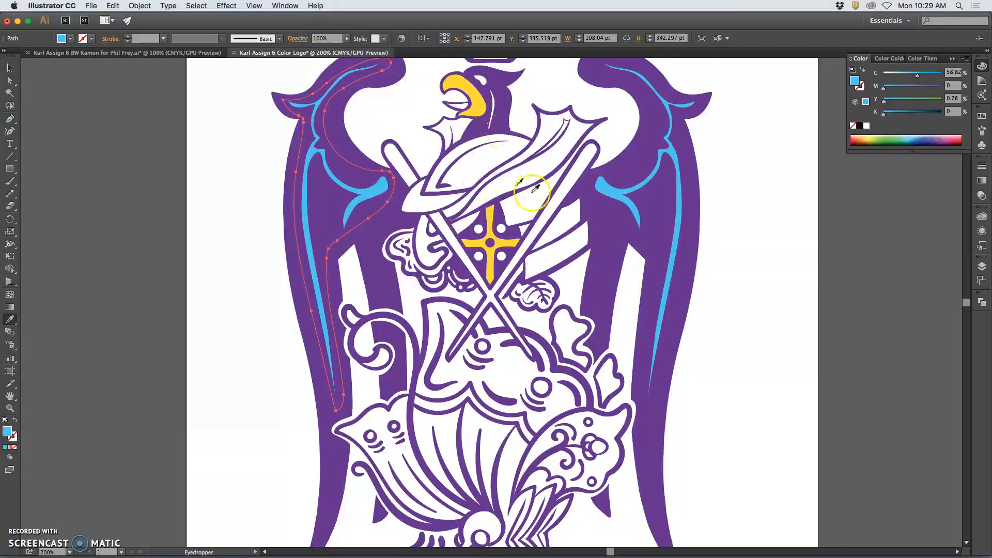
key("super+minus")
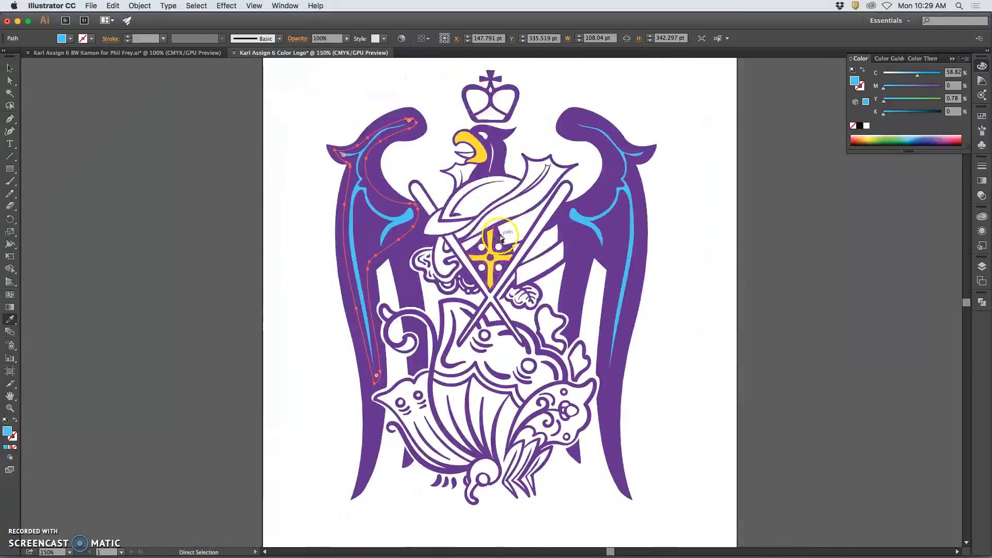
left_click(952, 137)
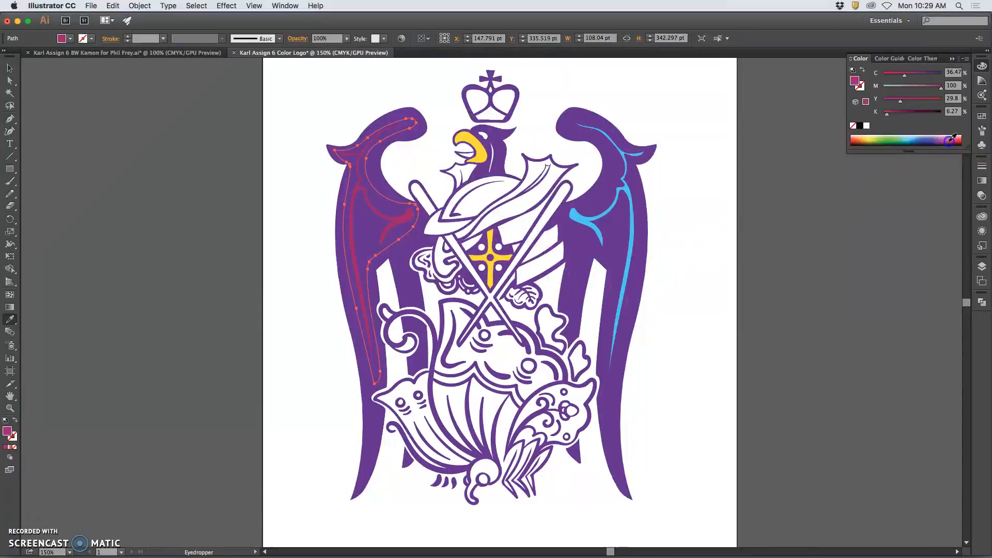
left_click(10, 81)
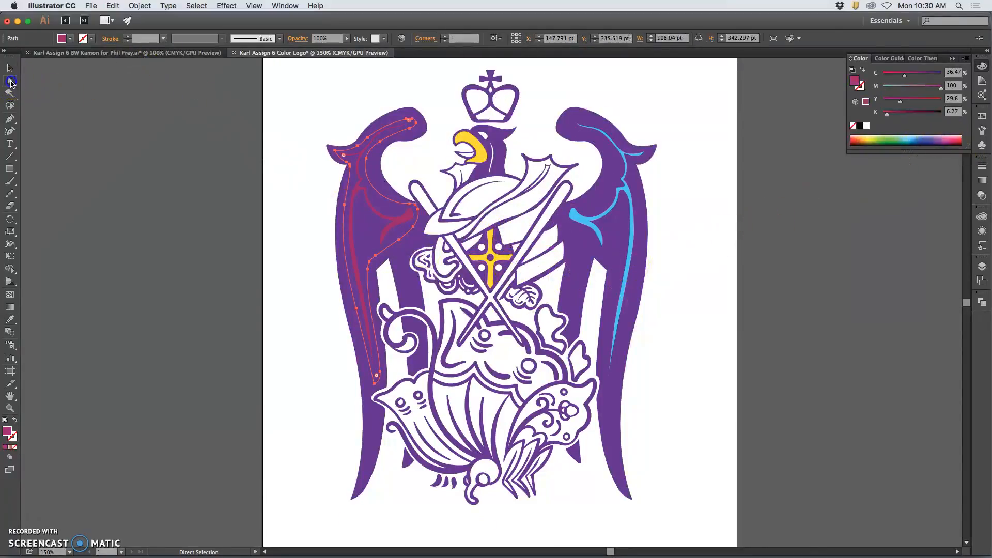
left_click(10, 132)
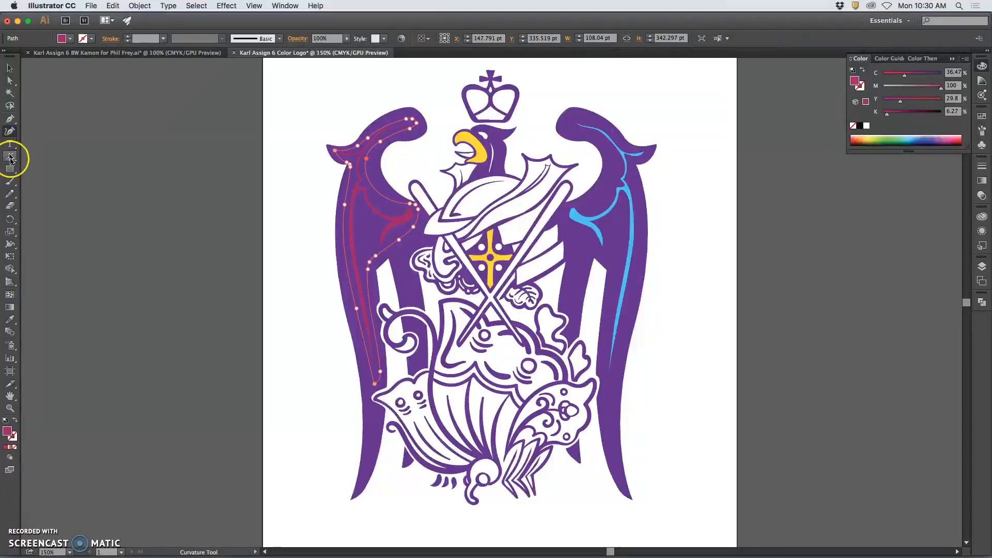
Pencil a closed outline around the lower fish figure's edge, passing its back, fin and the bird's neck.
left_click(12, 194)
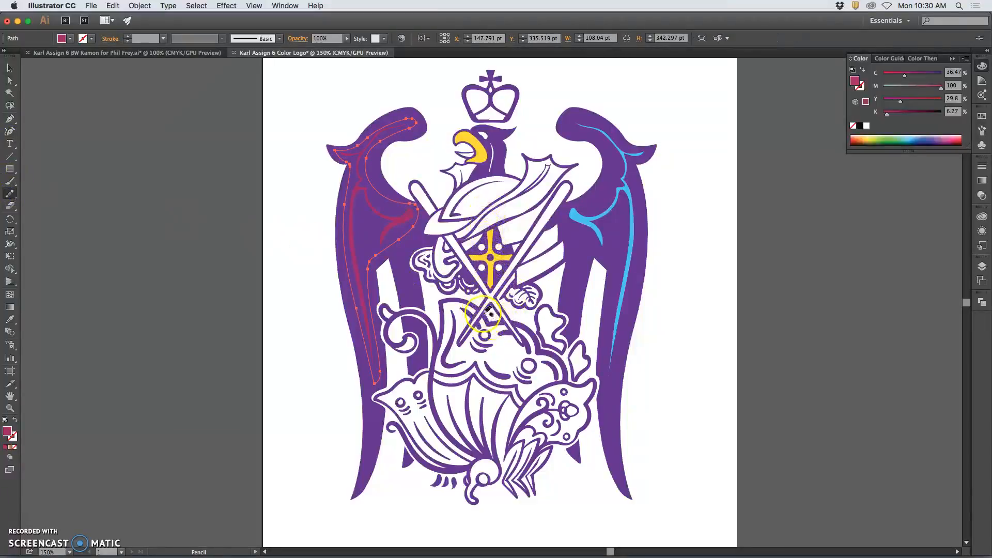
left_click_drag(467, 304, 463, 303)
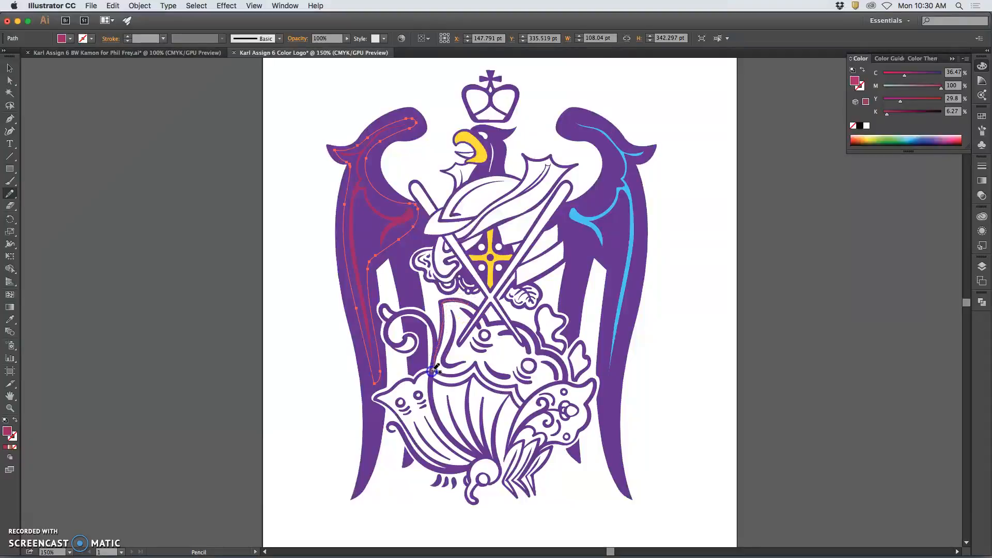
left_click_drag(406, 380, 394, 389)
left_click_drag(419, 439, 441, 459)
left_click_drag(474, 502, 476, 499)
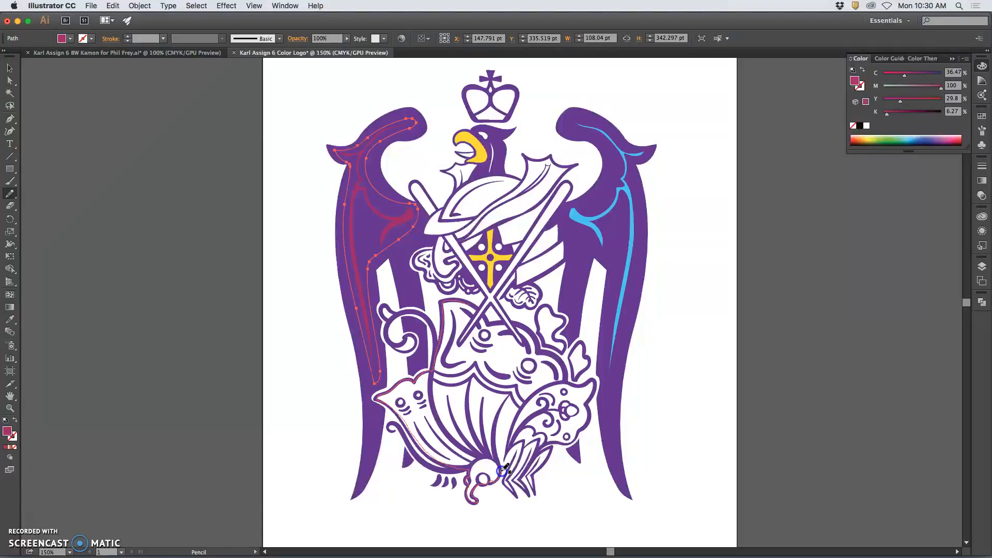
left_click_drag(505, 462, 507, 455)
left_click_drag(540, 447, 552, 440)
left_click_drag(593, 383, 567, 381)
left_click_drag(523, 342, 508, 328)
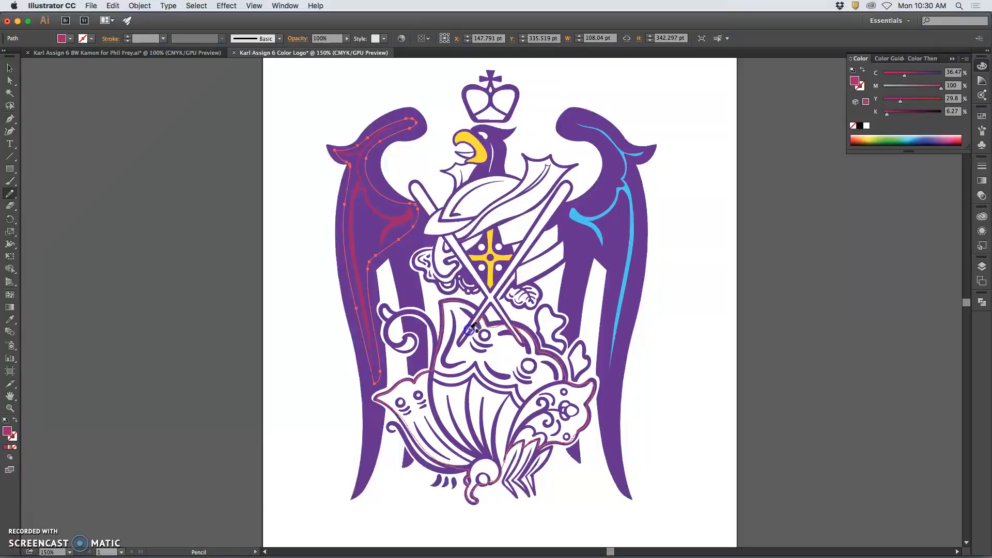
left_click_drag(478, 309, 464, 303)
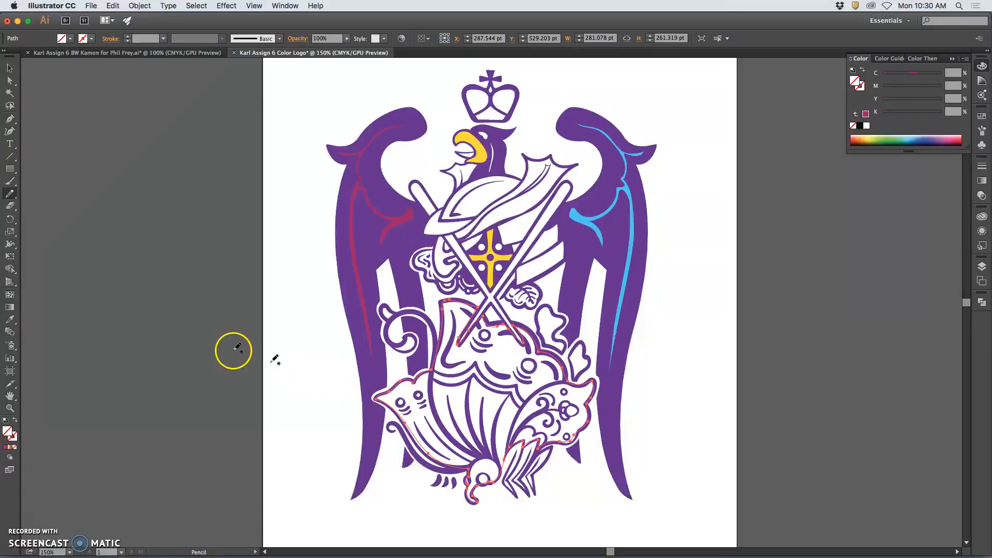
Fill the traced shape behind the lower figure with soft pink C0 M42 Y19 K0.
left_click(946, 136)
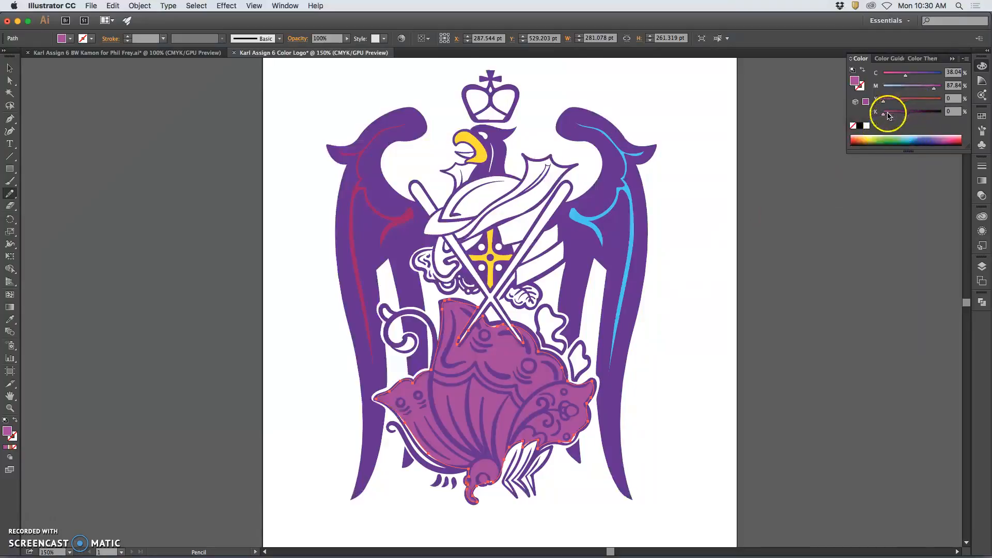
left_click_drag(931, 92, 898, 101)
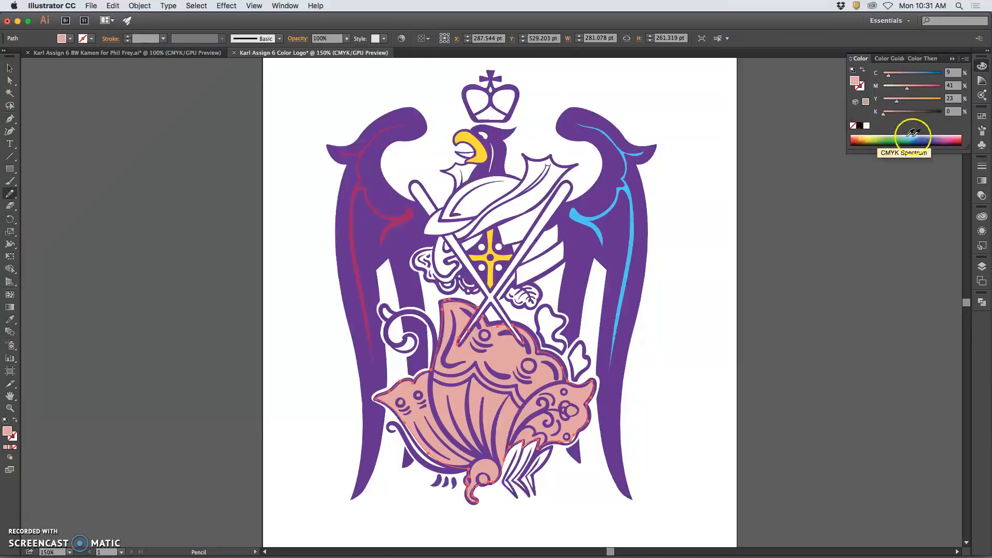
left_click_drag(955, 136, 951, 134)
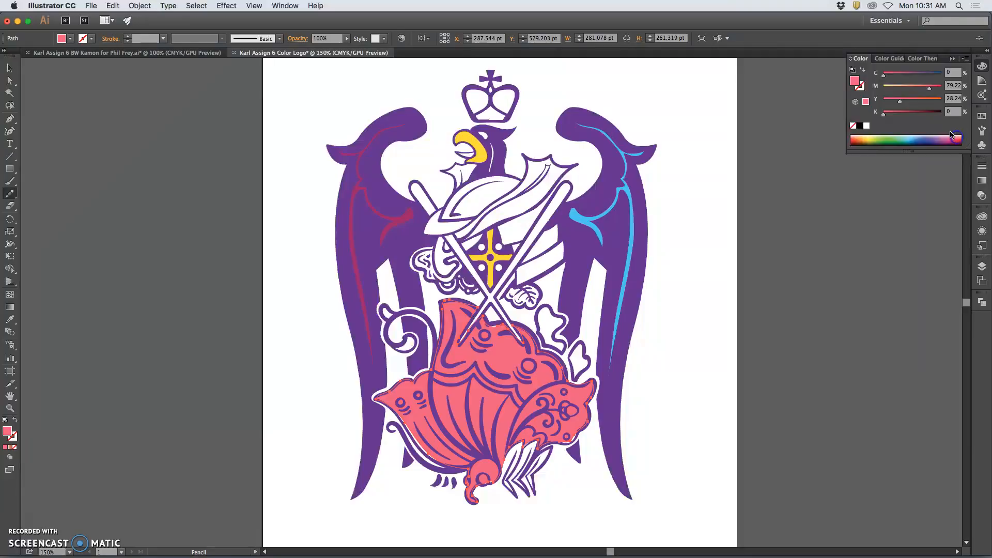
left_click_drag(900, 100, 900, 103)
left_click(906, 91)
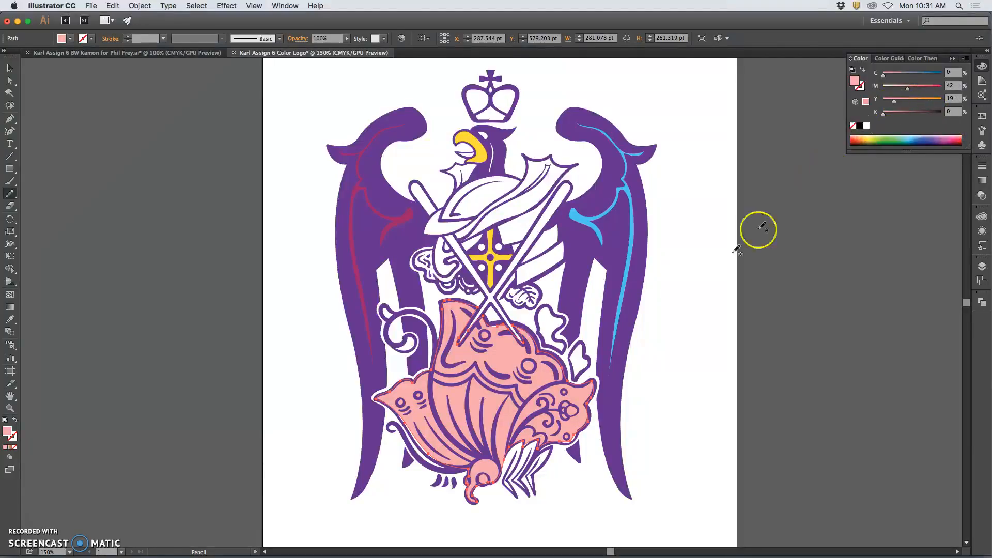
key("super+equal")
key("super+equal")
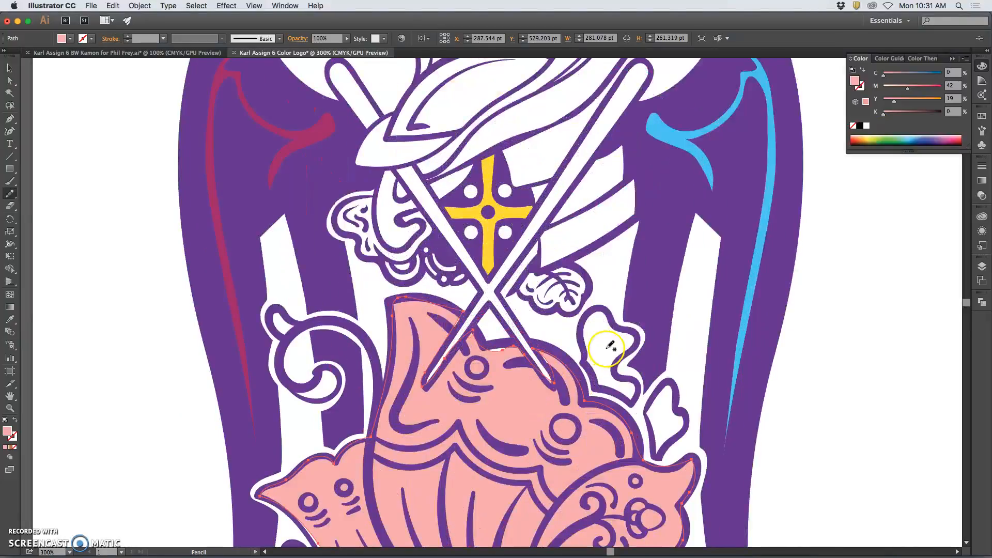
Redraw the pink shape's left, lower and right edges with the Pencil to follow the figure's outline.
left_click_drag(596, 335, 615, 155)
left_click_drag(315, 338, 282, 306)
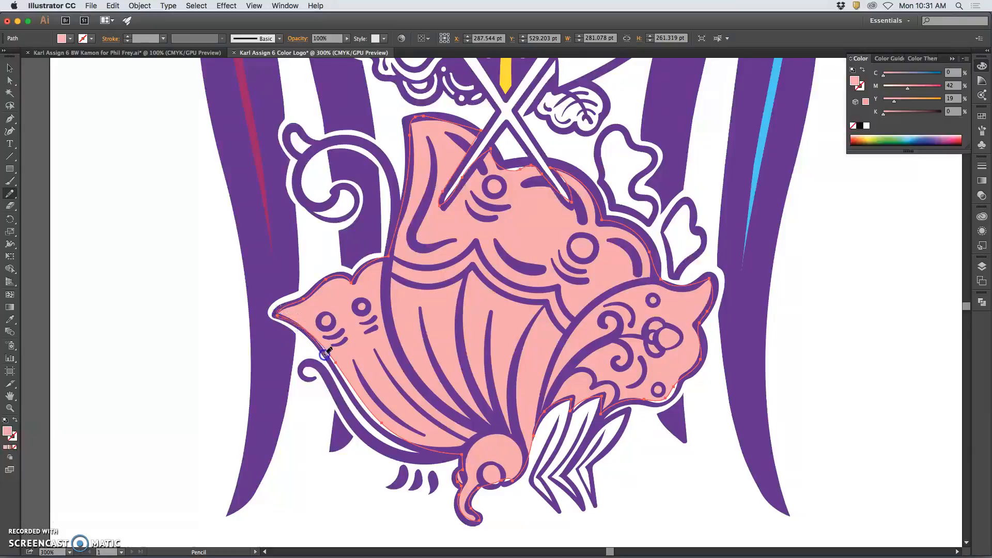
left_click_drag(359, 403, 366, 412)
mouse_move(463, 455)
left_mouse_down()
mouse_move(503, 478)
mouse_move(476, 488)
left_mouse_up()
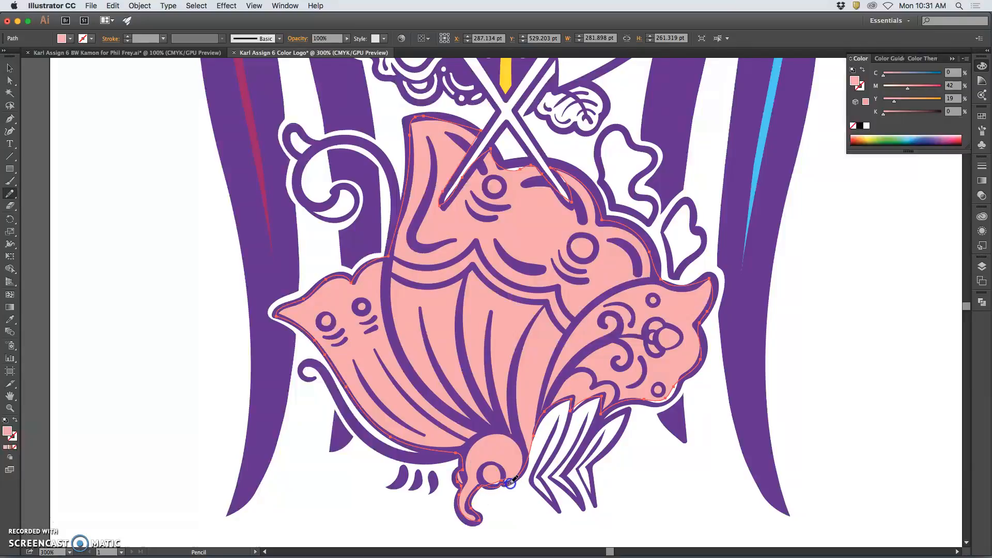
left_click_drag(518, 476, 523, 469)
left_click_drag(588, 403, 603, 396)
left_click_drag(700, 360, 700, 358)
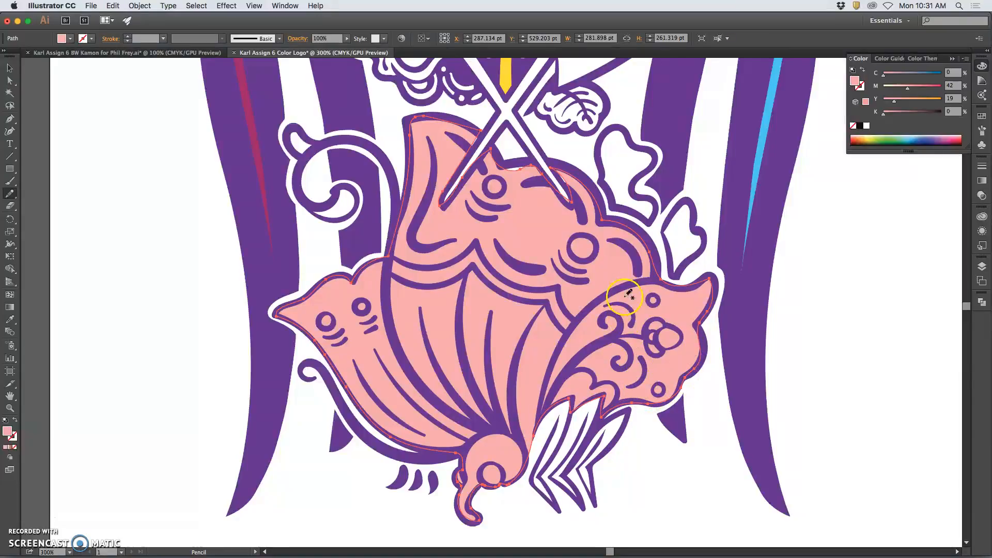
left_click_drag(700, 282, 712, 306)
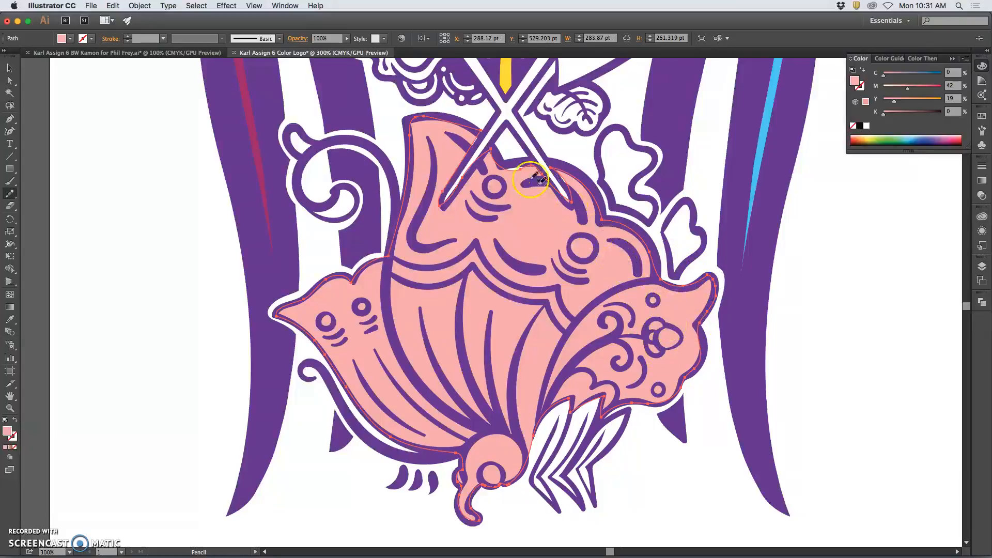
Redraw the pink shape's upper edge near the crossed swords, then return to 100% zoom.
left_click_drag(490, 152, 489, 150)
left_click_drag(555, 190, 556, 191)
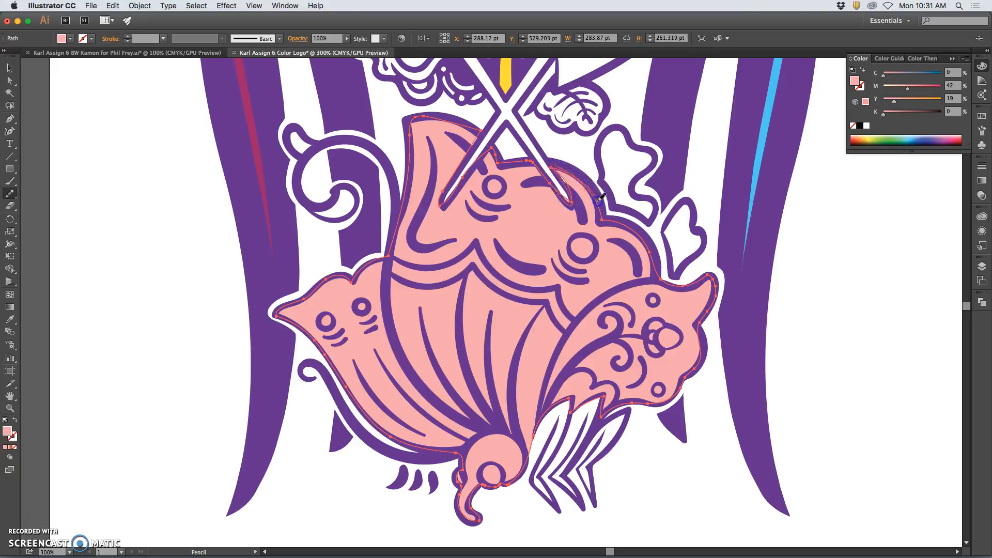
left_click_drag(603, 216, 603, 218)
left_click_drag(485, 151, 474, 129)
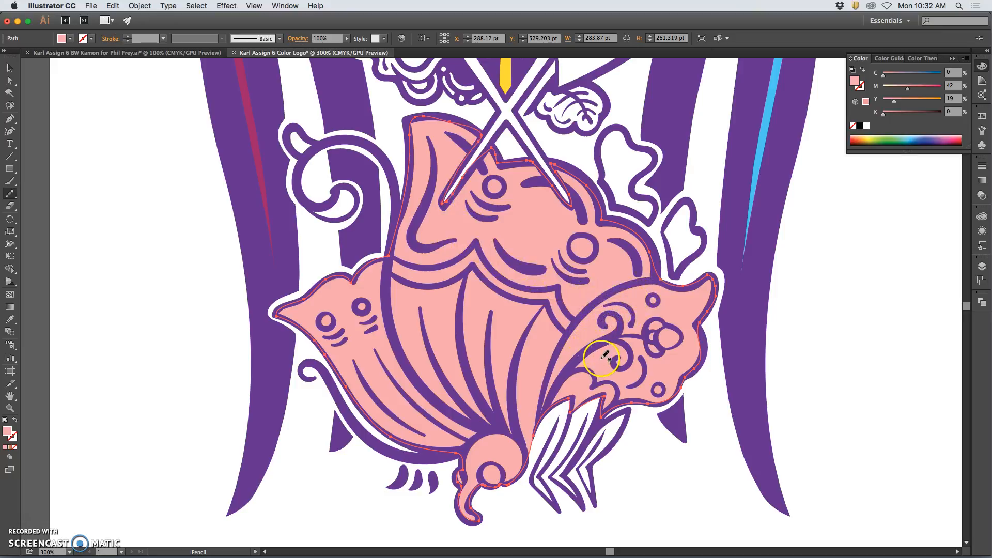
key("super+1")
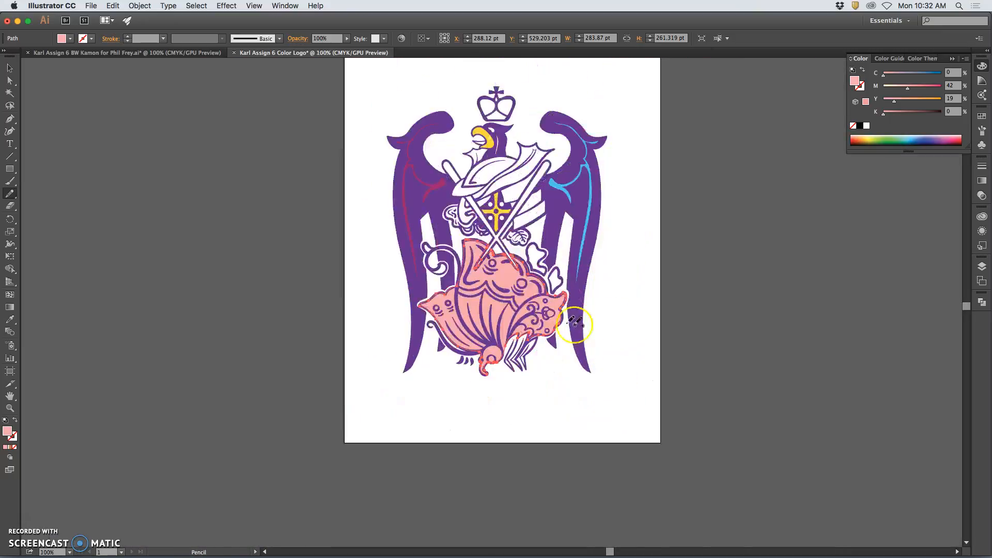
Eyedrop the right wing's light blue onto the left wing's inner highlight, then deselect.
left_click(9, 80)
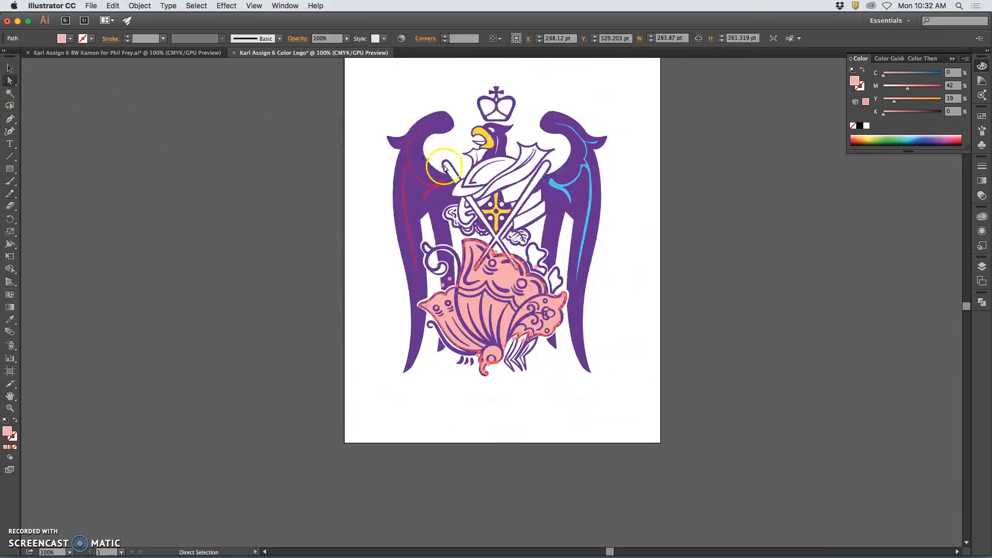
left_click(371, 189)
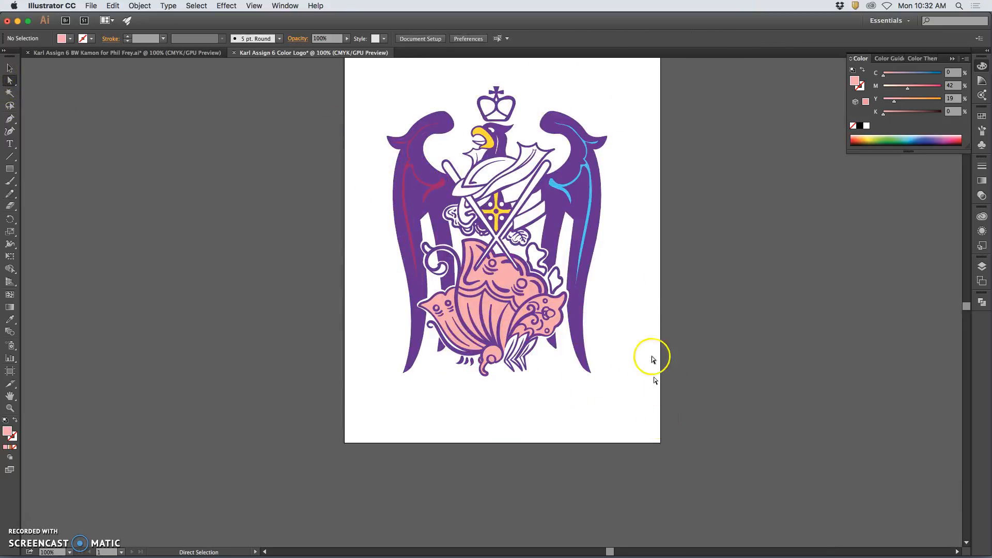
left_click(421, 178)
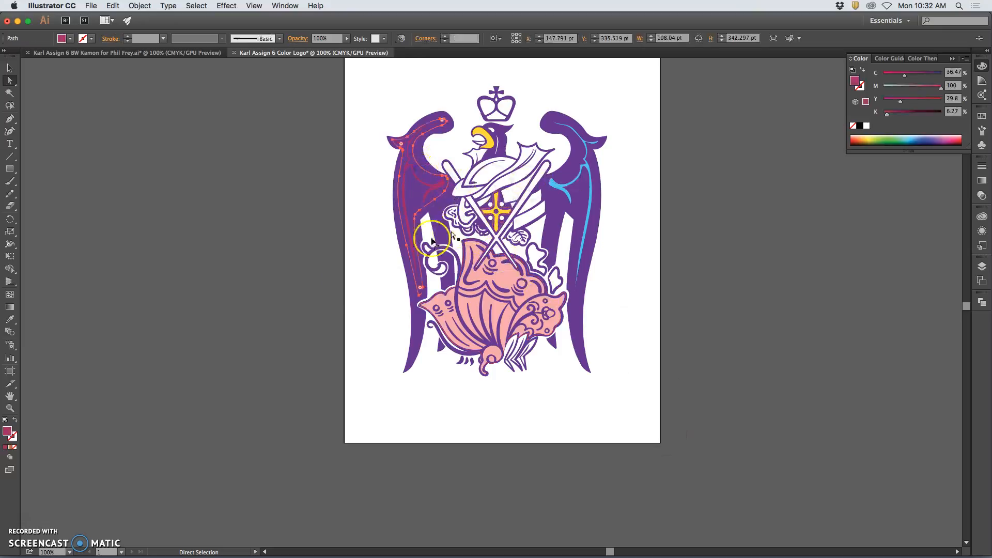
left_click(11, 319)
left_click(554, 255)
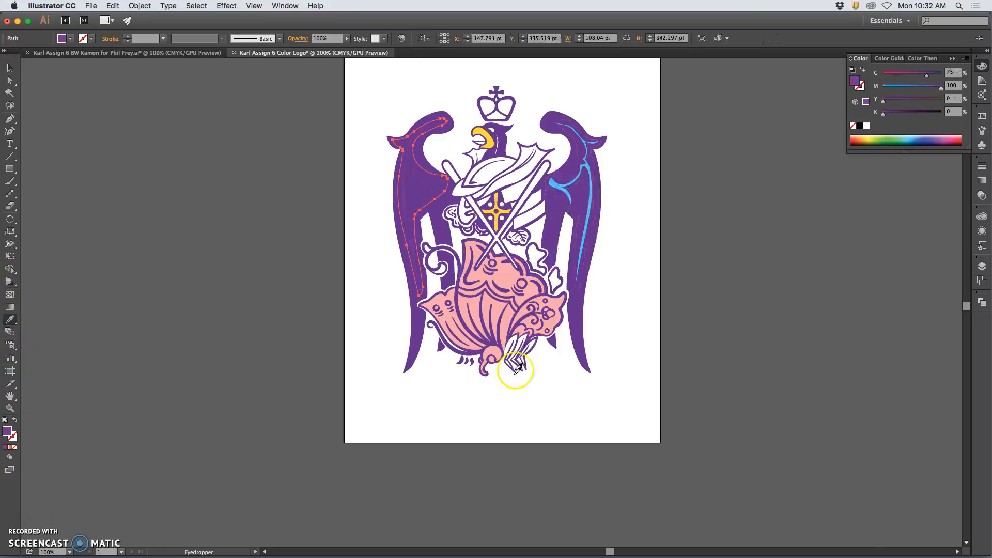
left_click(558, 193)
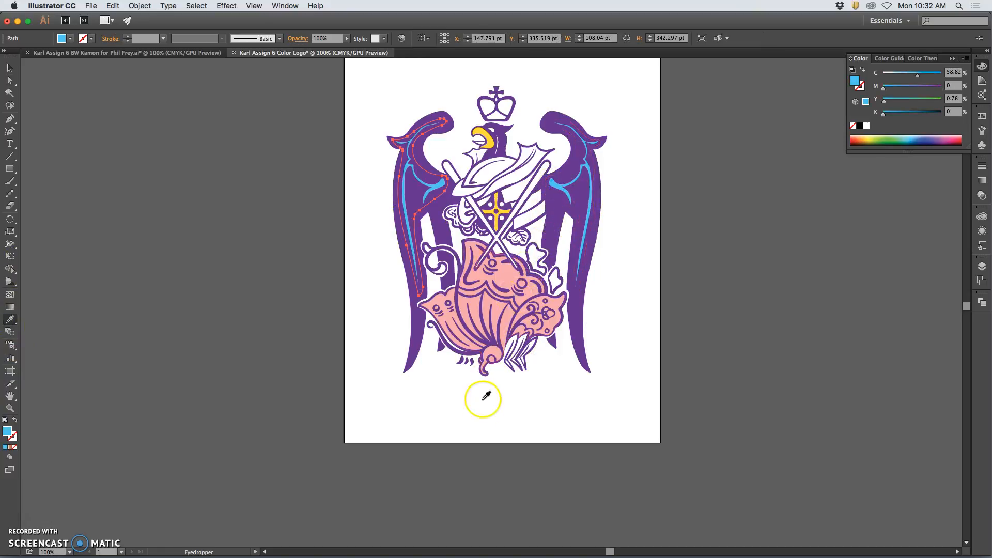
left_click(381, 311, "super")
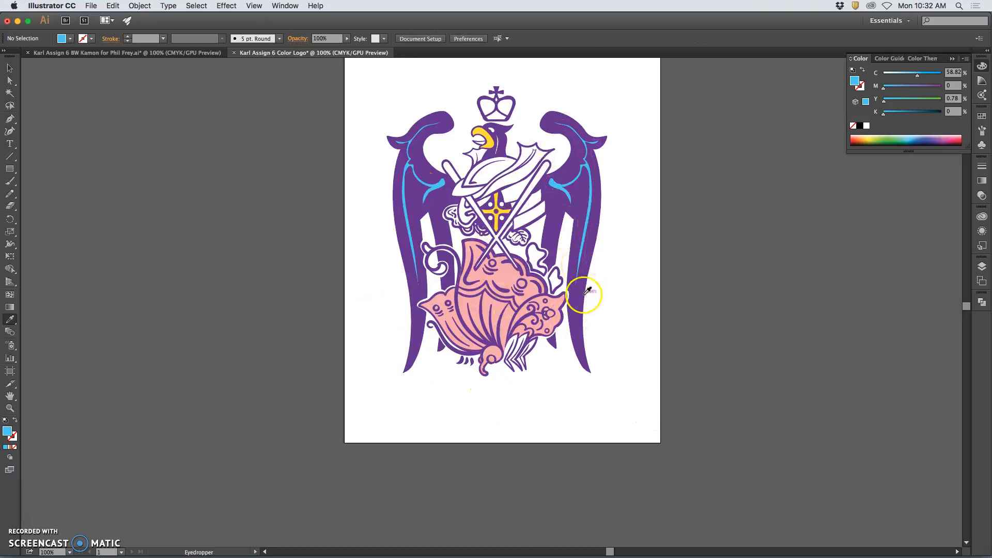
left_click(96, 7)
Save the logo as an Illustrator .ai file on the Desktop with default options.
left_click(101, 91)
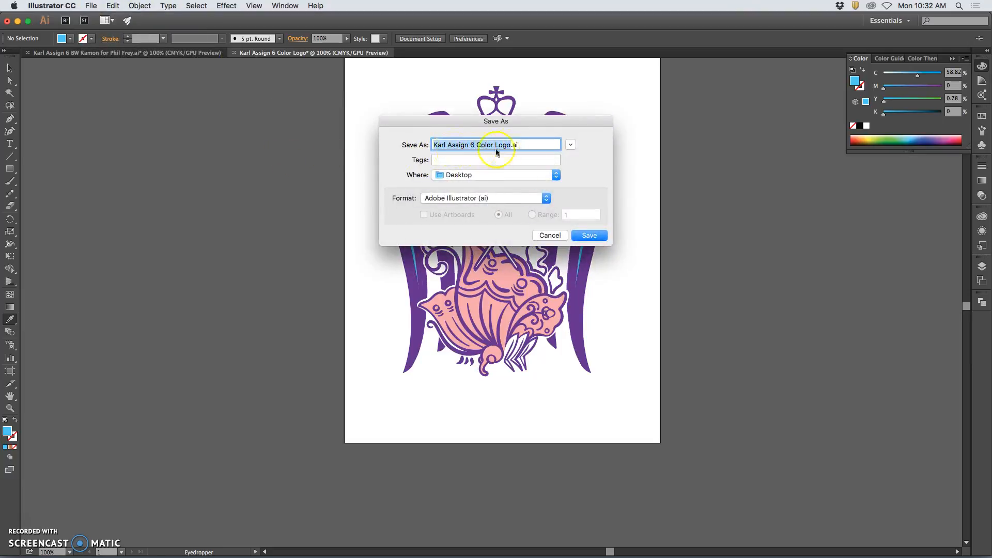
left_click(588, 236)
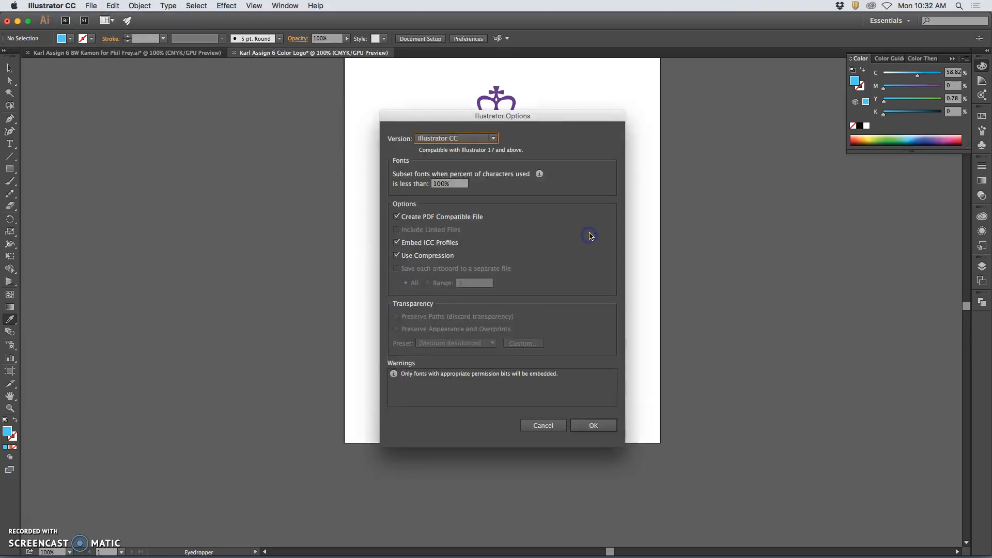
left_click(590, 425)
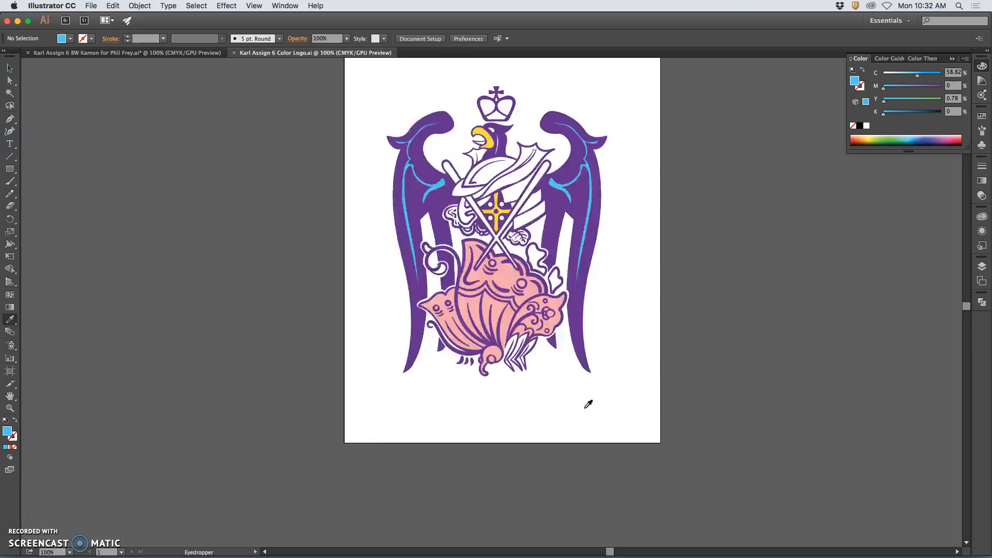
Draw a large ellipse over the crest and fill it with an orange-to-cream linear gradient.
left_click_drag(10, 169, 38, 196)
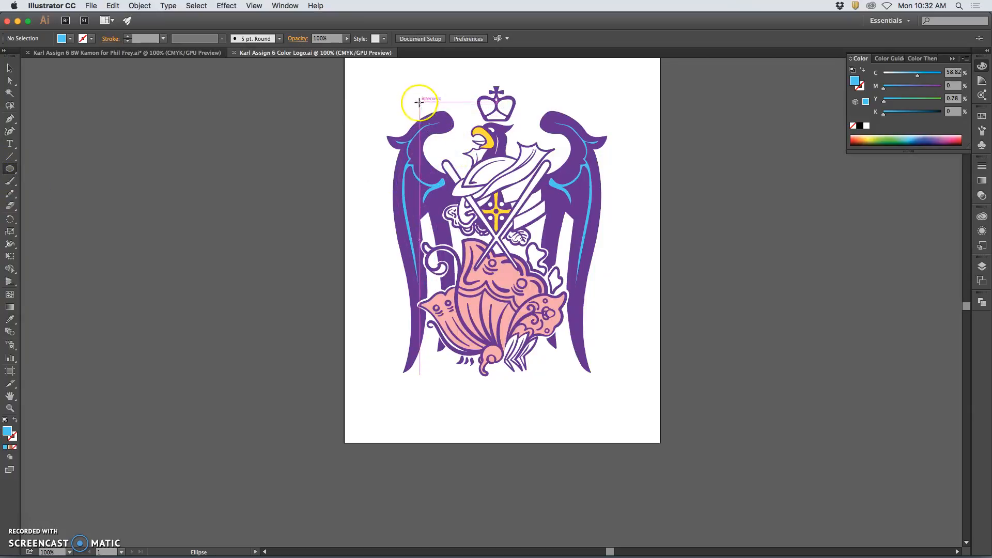
left_click_drag(418, 100, 576, 381)
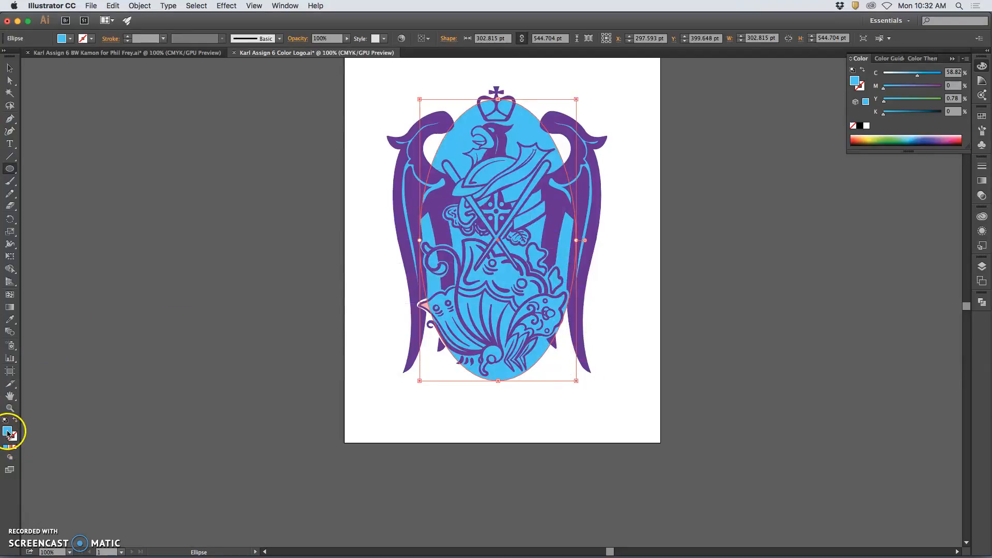
left_click(10, 449)
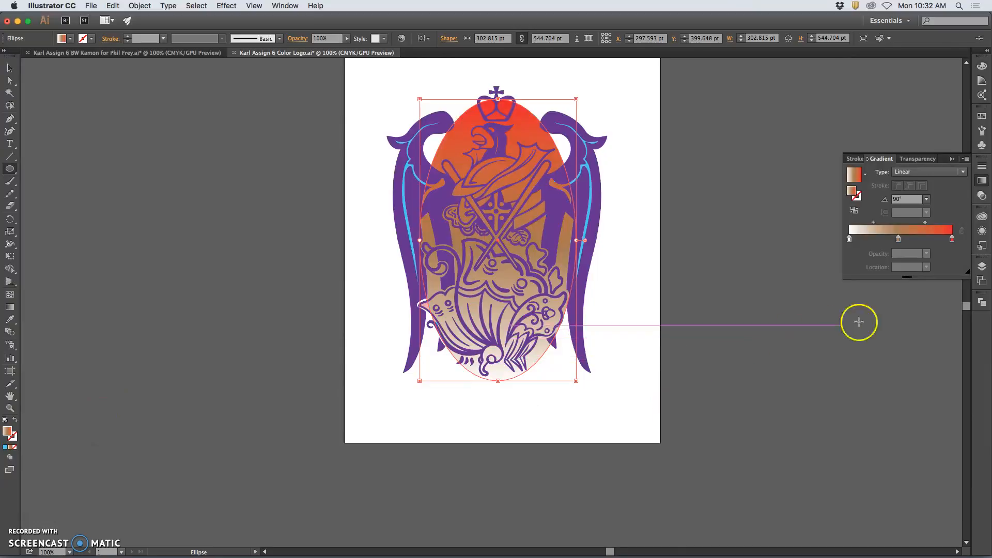
left_click(982, 267)
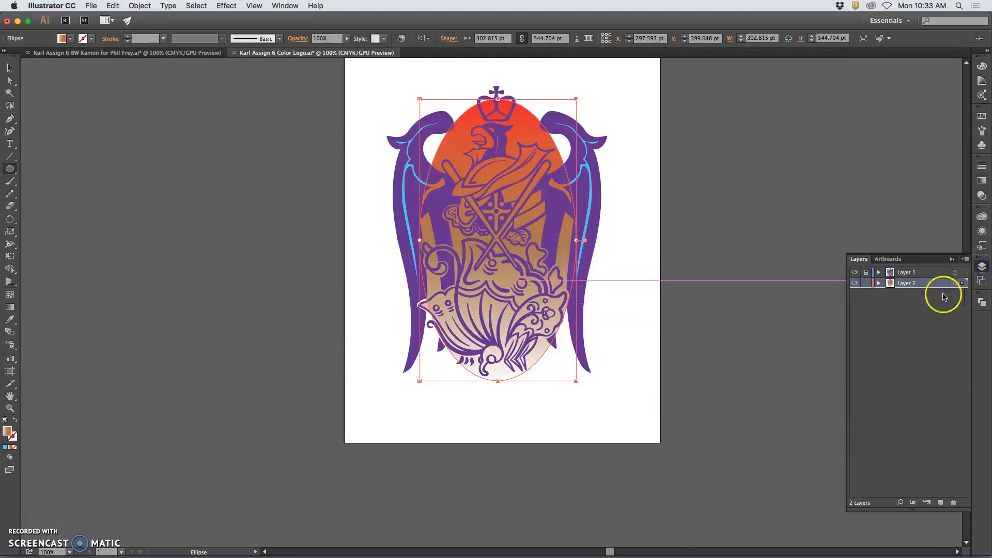
Create Layer 3 below Layer 2 and move the gradient ellipse into it.
left_click(941, 503)
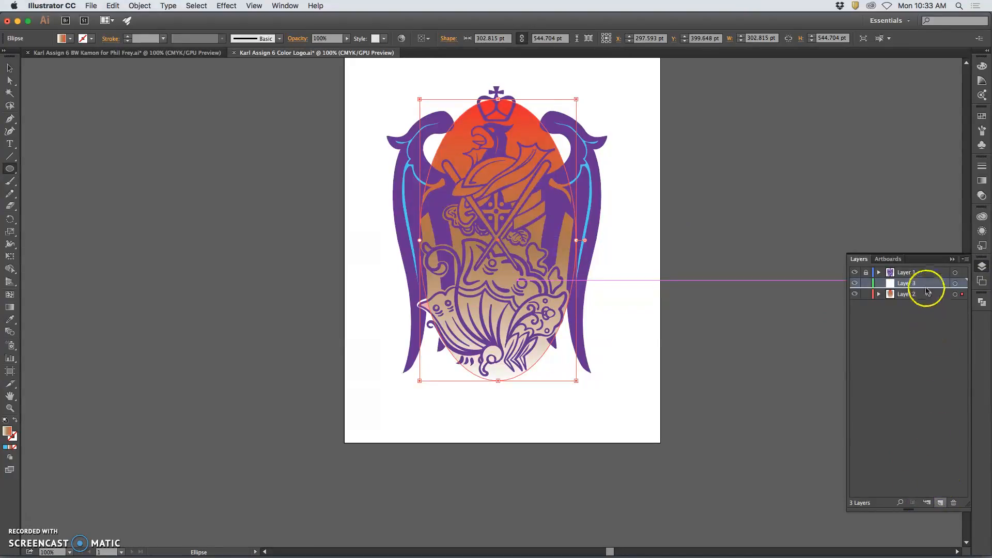
left_click_drag(922, 287, 922, 304)
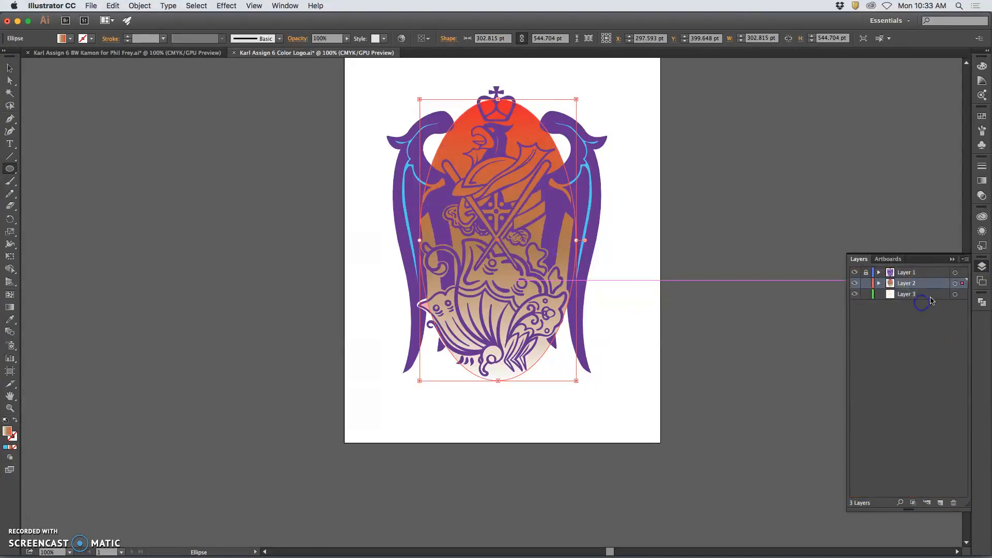
left_click(955, 285)
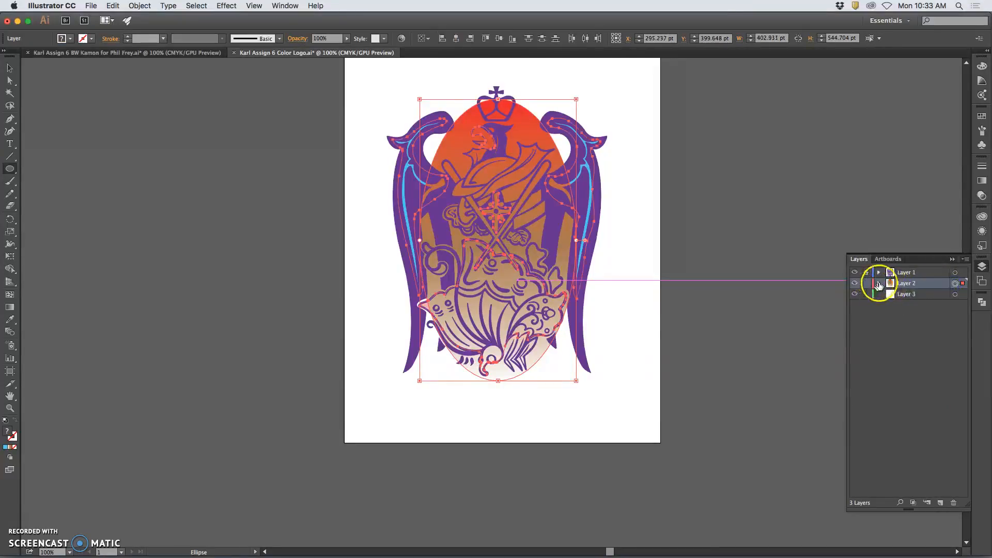
left_click(878, 283)
left_click(955, 294)
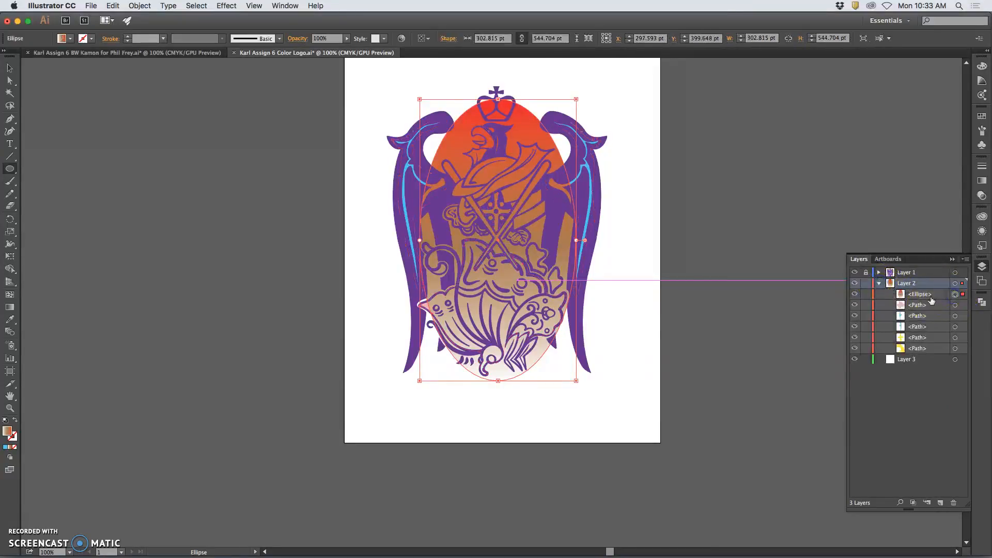
left_click_drag(925, 296, 926, 301)
left_click_drag(920, 345, 912, 361)
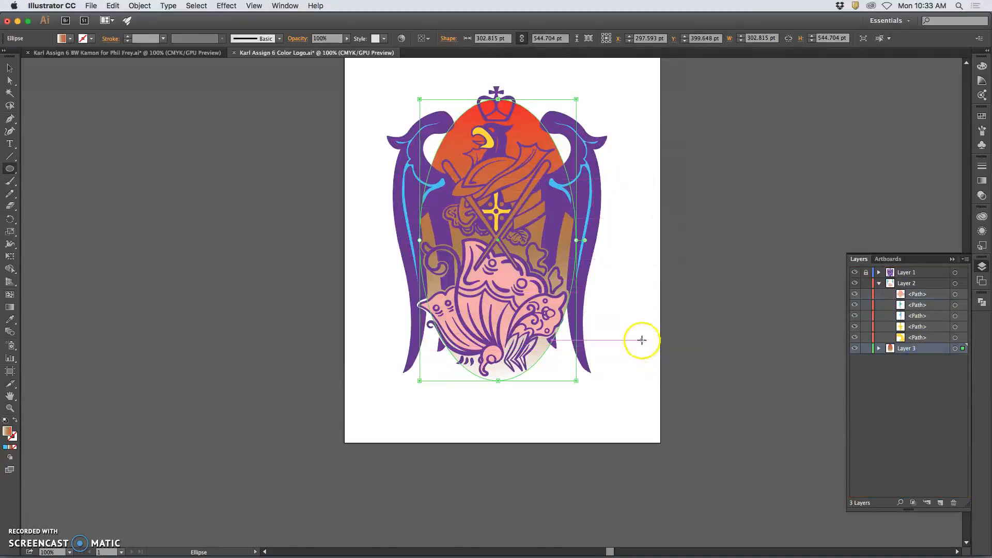
Deselect, unlock Layer 1 and select its purple crest artwork for copying.
left_click(10, 71)
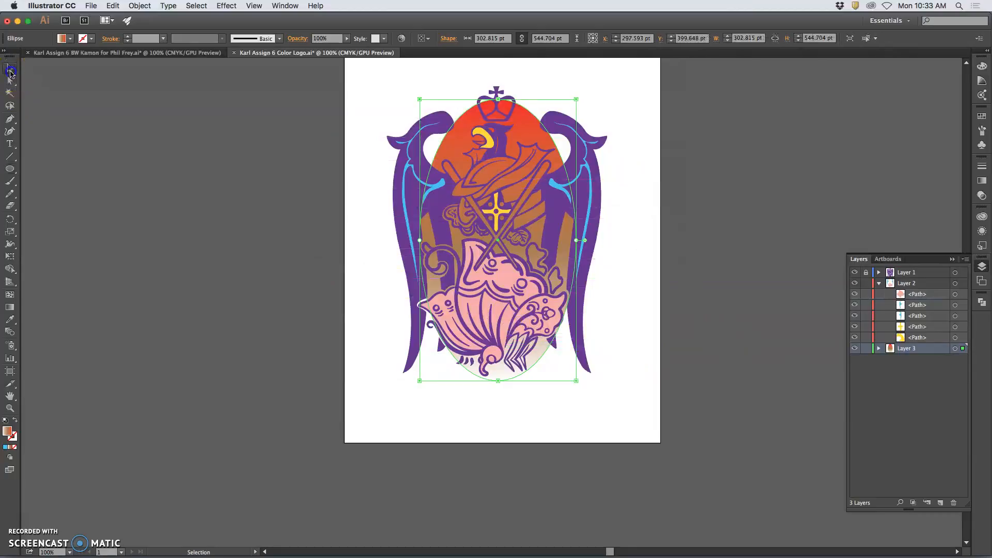
left_click(257, 130)
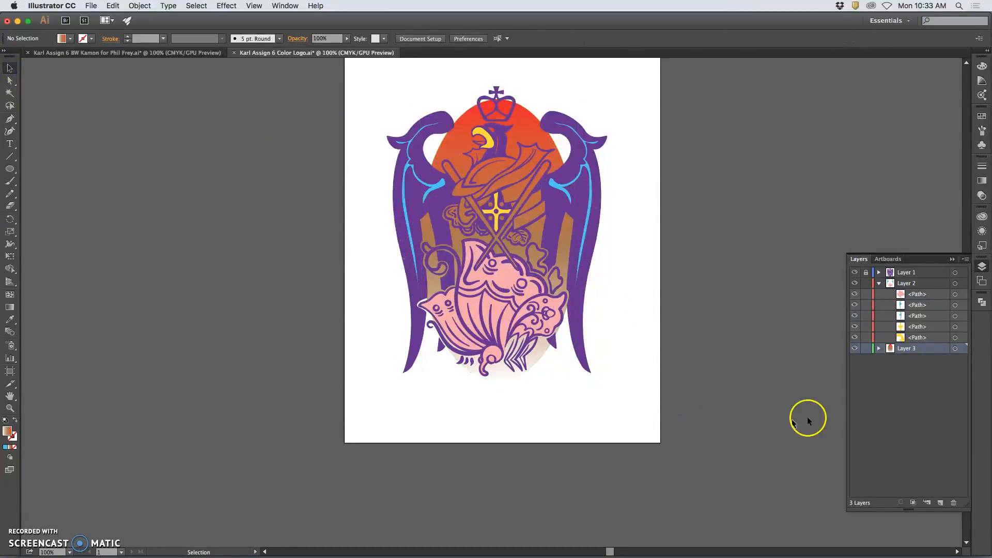
left_click(868, 273)
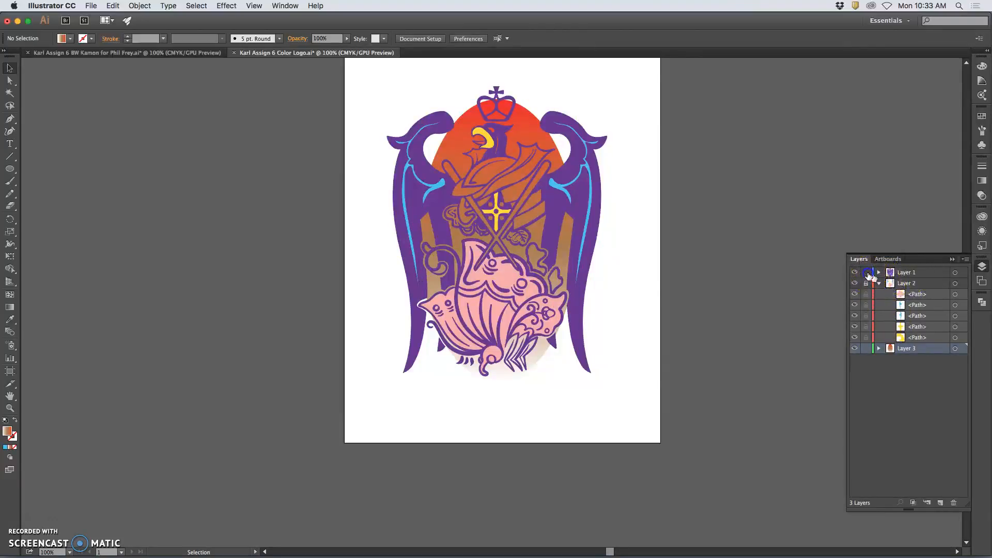
left_click(955, 273)
key("a")
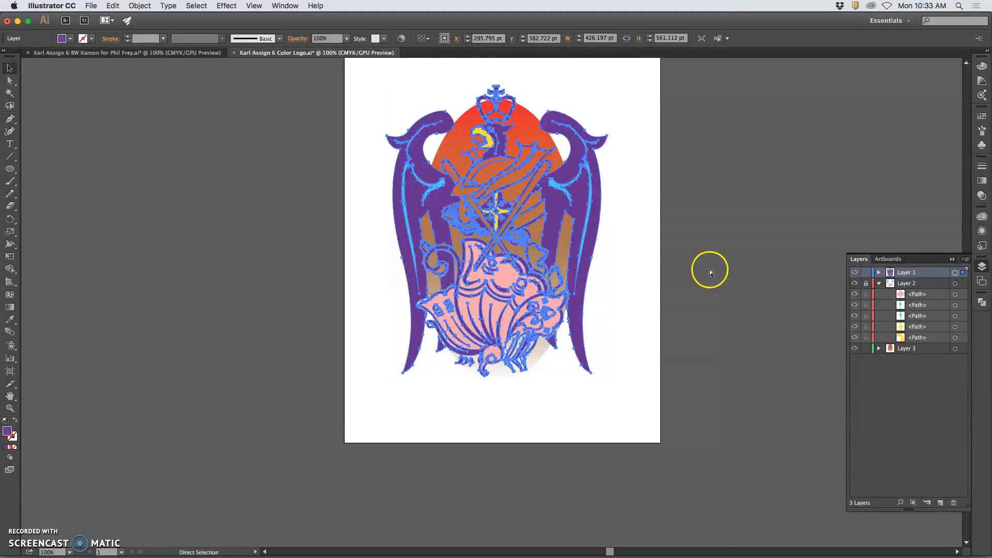
Paste the crest in place on a new layer and give the copy a white fill.
key("v")
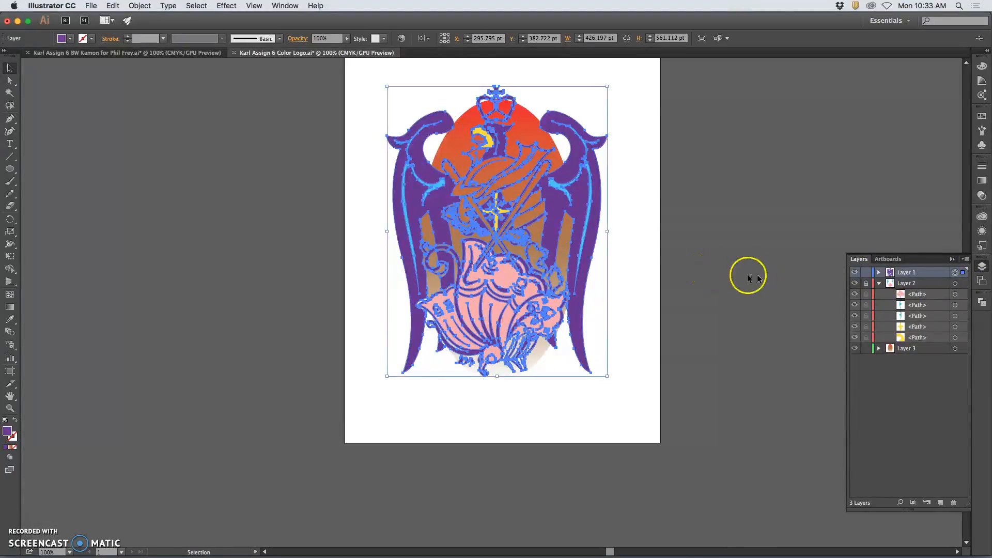
left_click(940, 504)
left_click(114, 5)
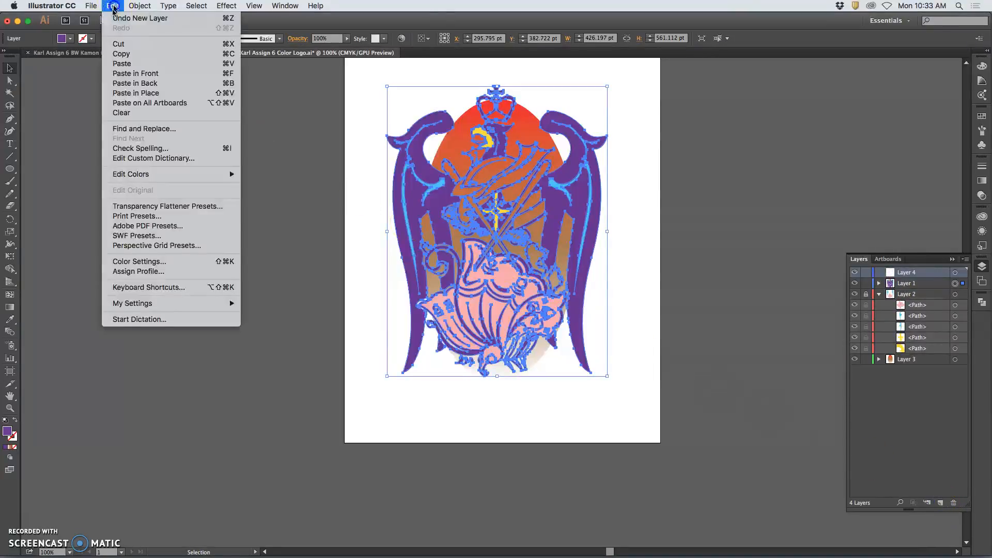
left_click(149, 98)
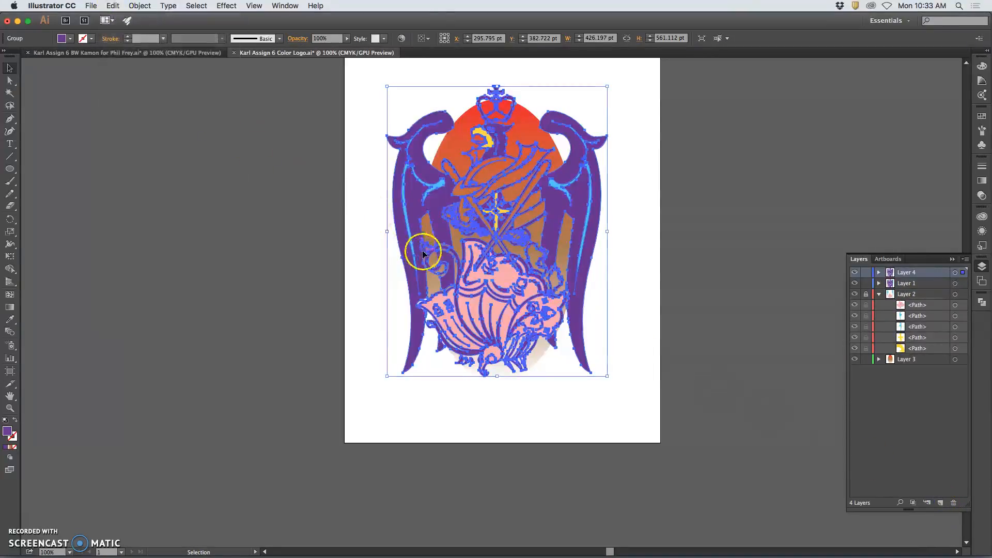
double_click(7, 433)
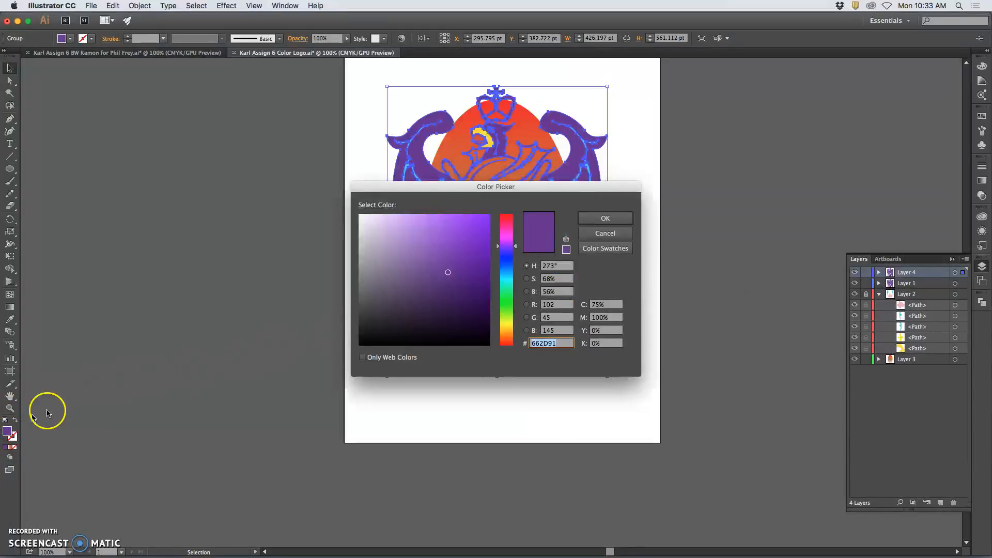
left_click(362, 358)
left_click(360, 216)
left_click(606, 218)
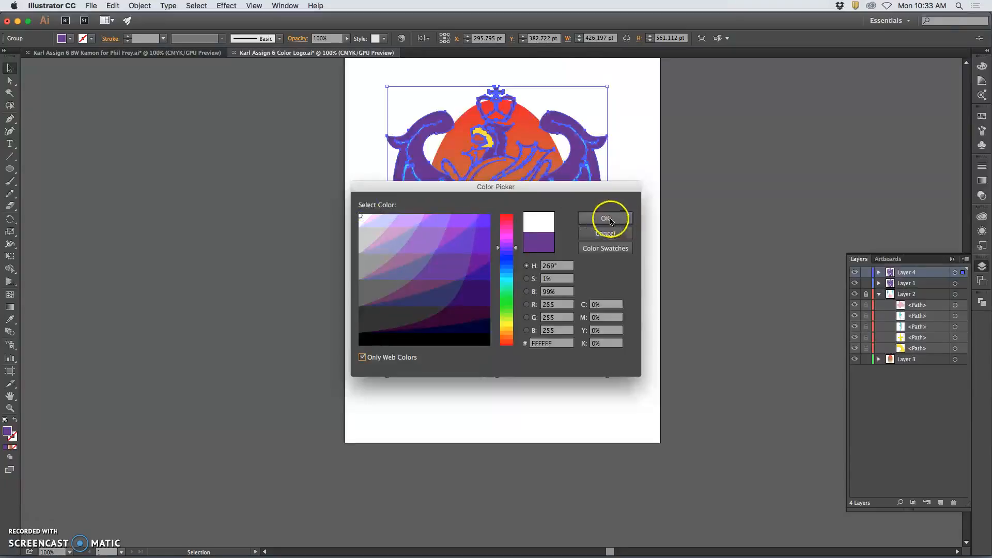
Move the copy's layer below Layer 1 and give it a 5 pt white stroke.
left_click_drag(887, 337, 923, 289)
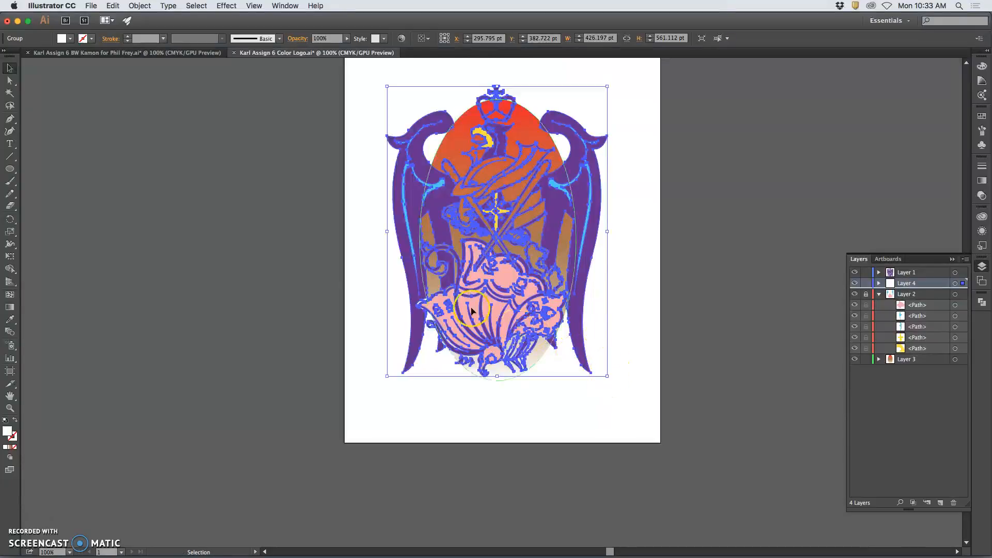
left_click(87, 39)
left_click(36, 57)
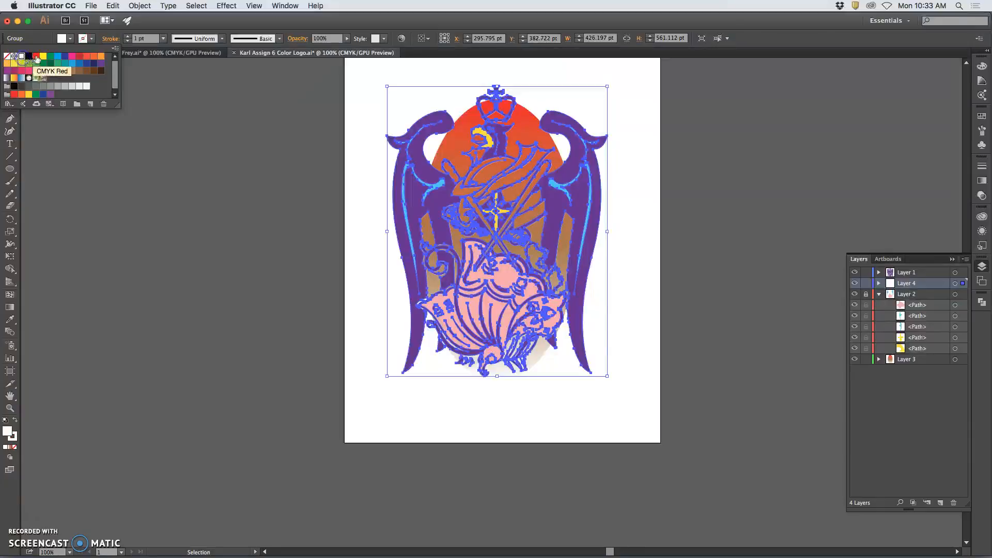
left_click(126, 40)
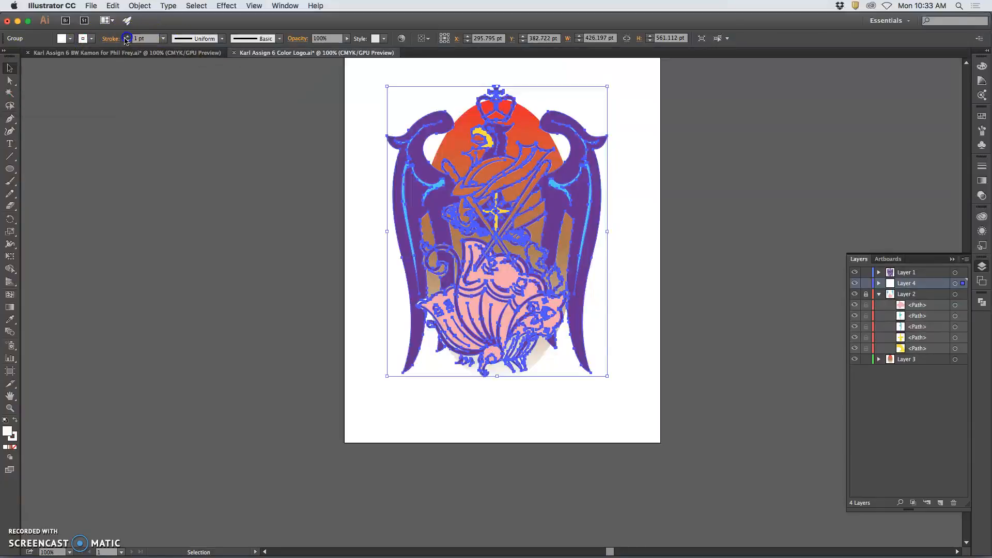
left_click(126, 39)
left_click(126, 40)
left_click(126, 40)
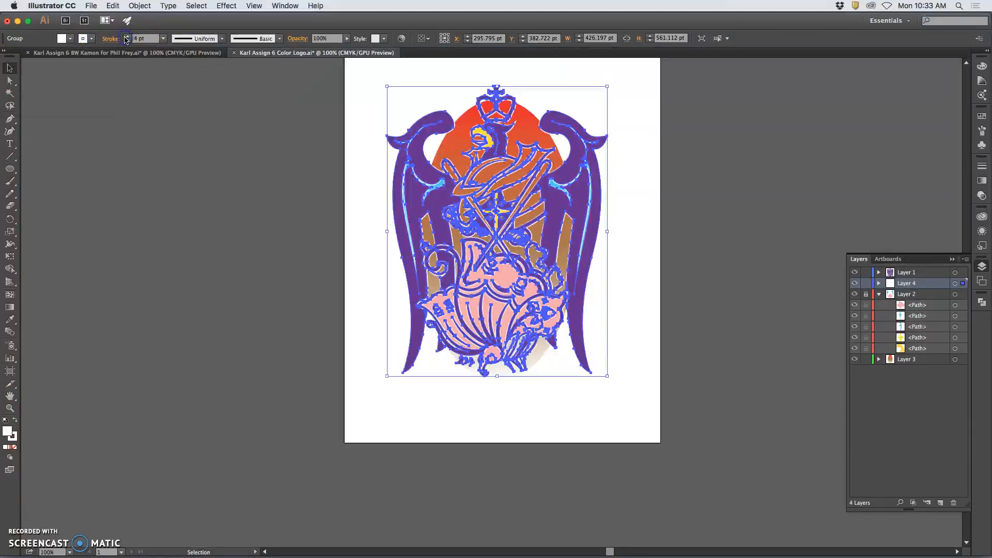
left_click(127, 39)
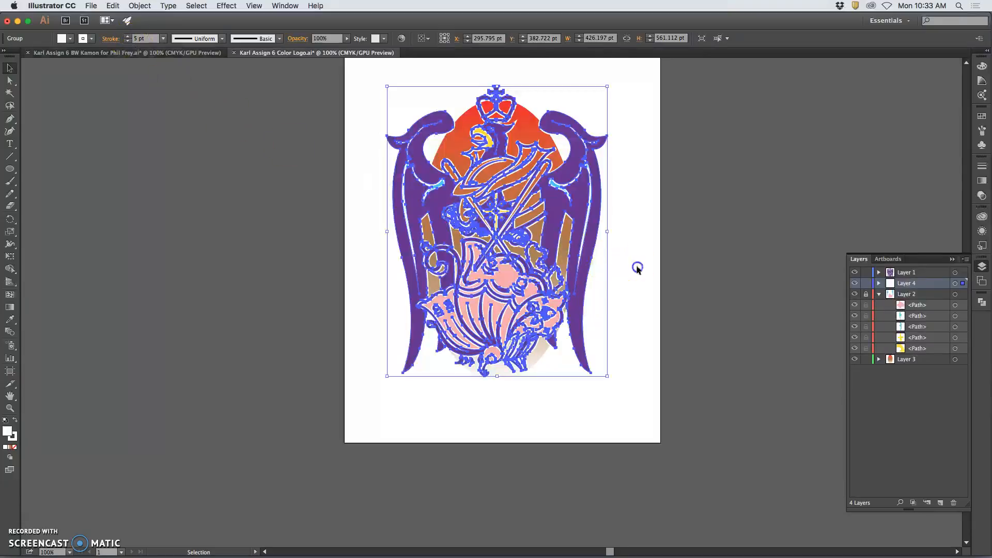
left_click(627, 327)
At 150% zoom, hide and reshow Layer 1 to inspect the white outline, then return to 100%.
key("space")
key("super+plus")
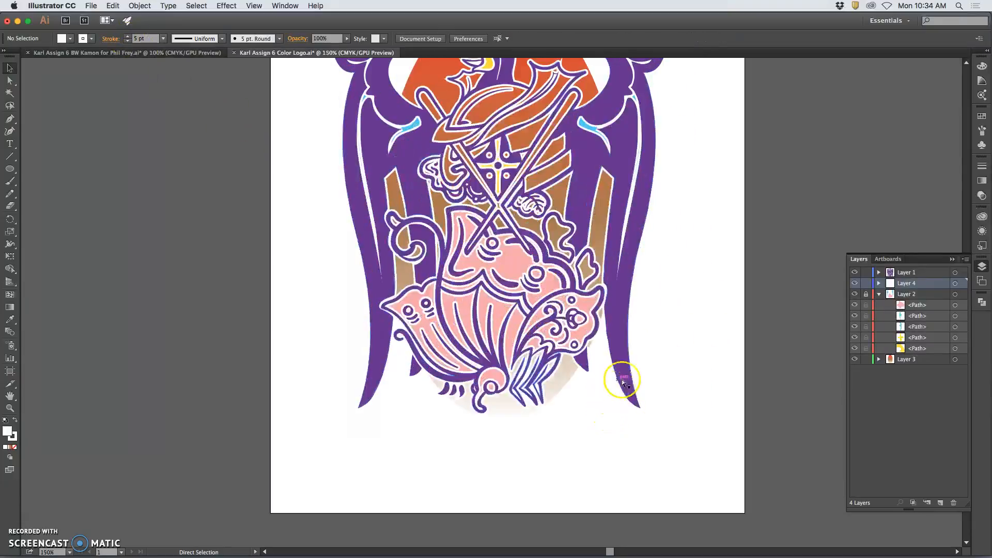
left_click_drag(721, 281, 715, 367)
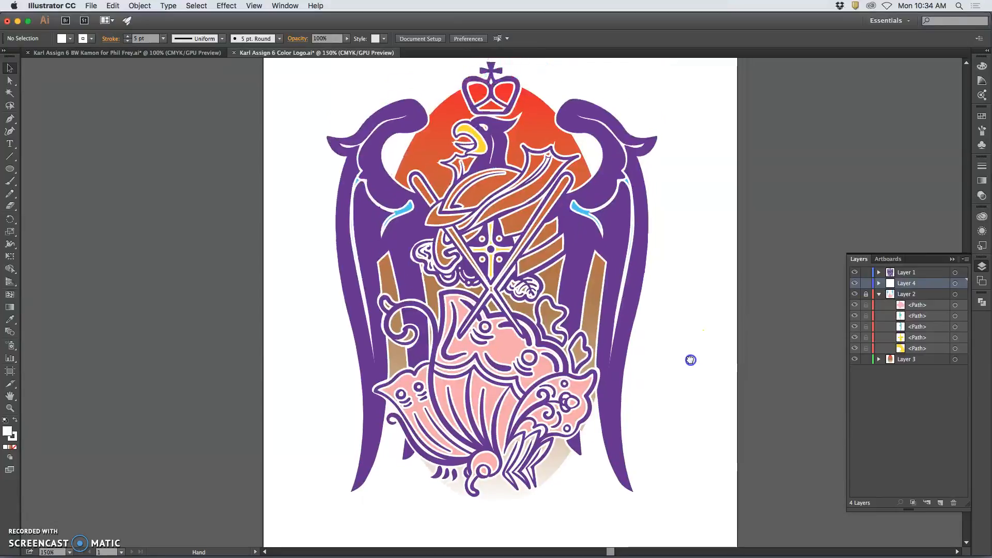
left_click(854, 272)
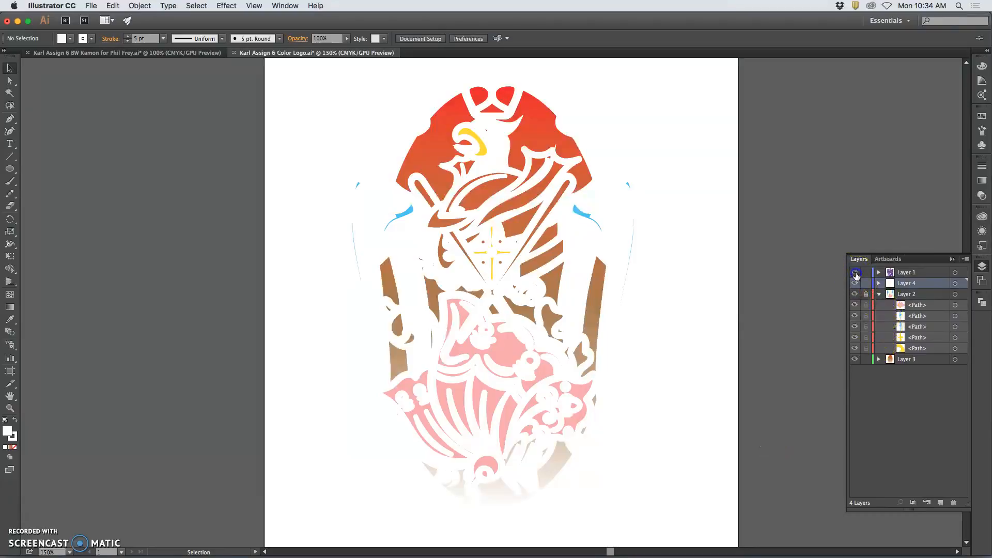
left_click(855, 274)
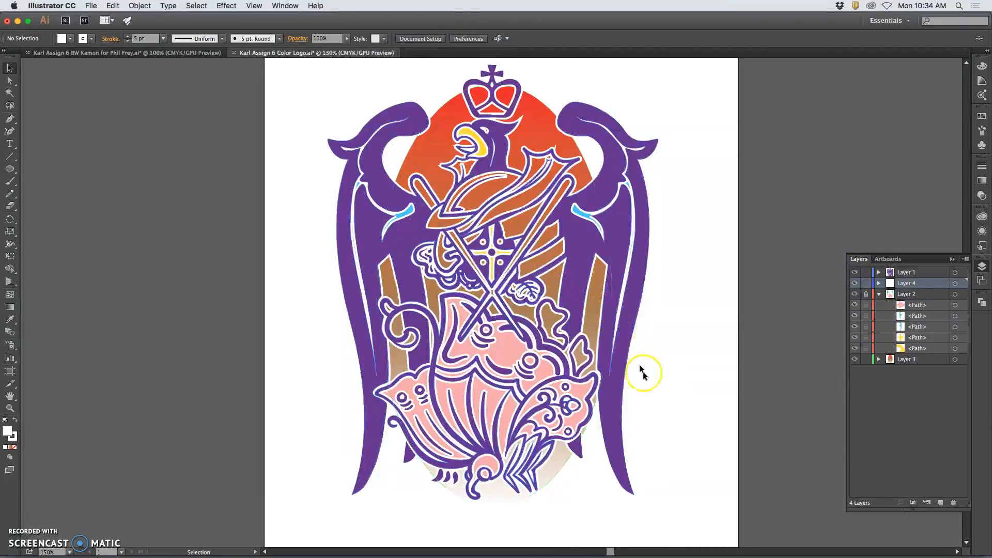
key("super+1")
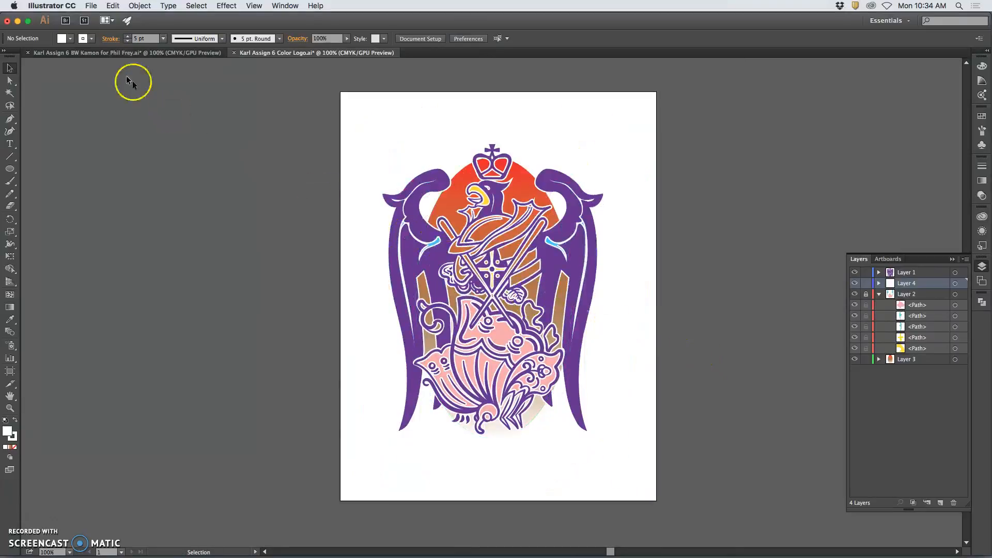
Bring up the File menu to save the finished logo.
left_click(89, 6)
left_click(205, 193)
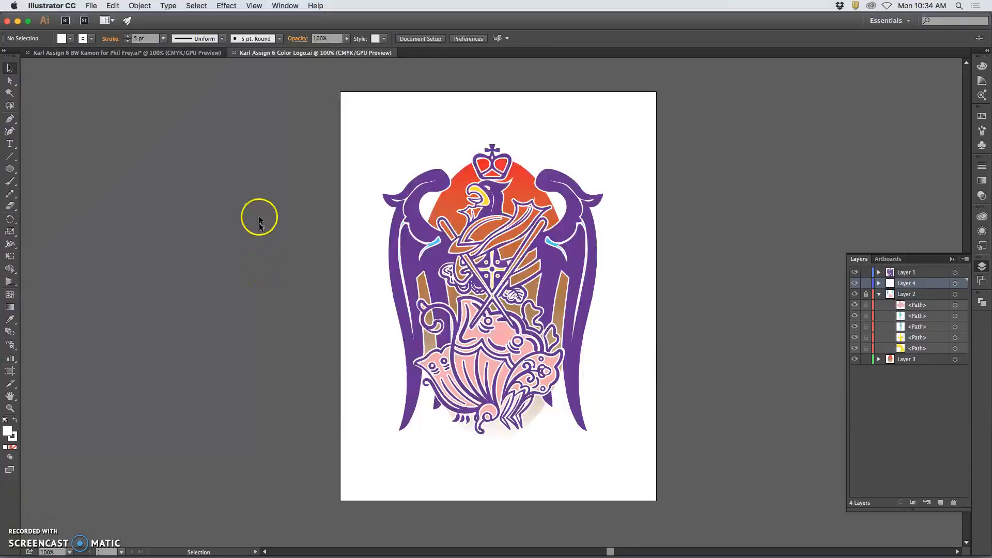
left_click(91, 5)
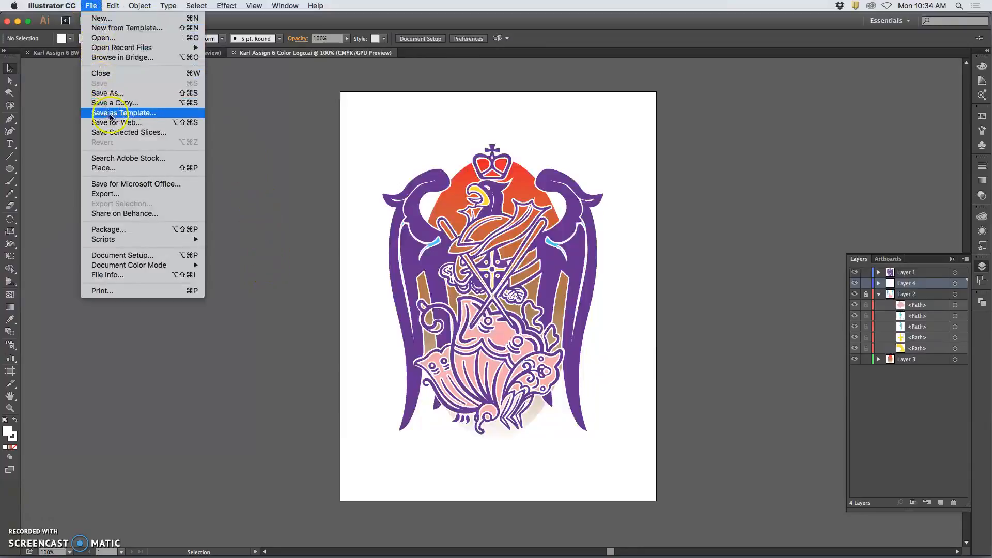